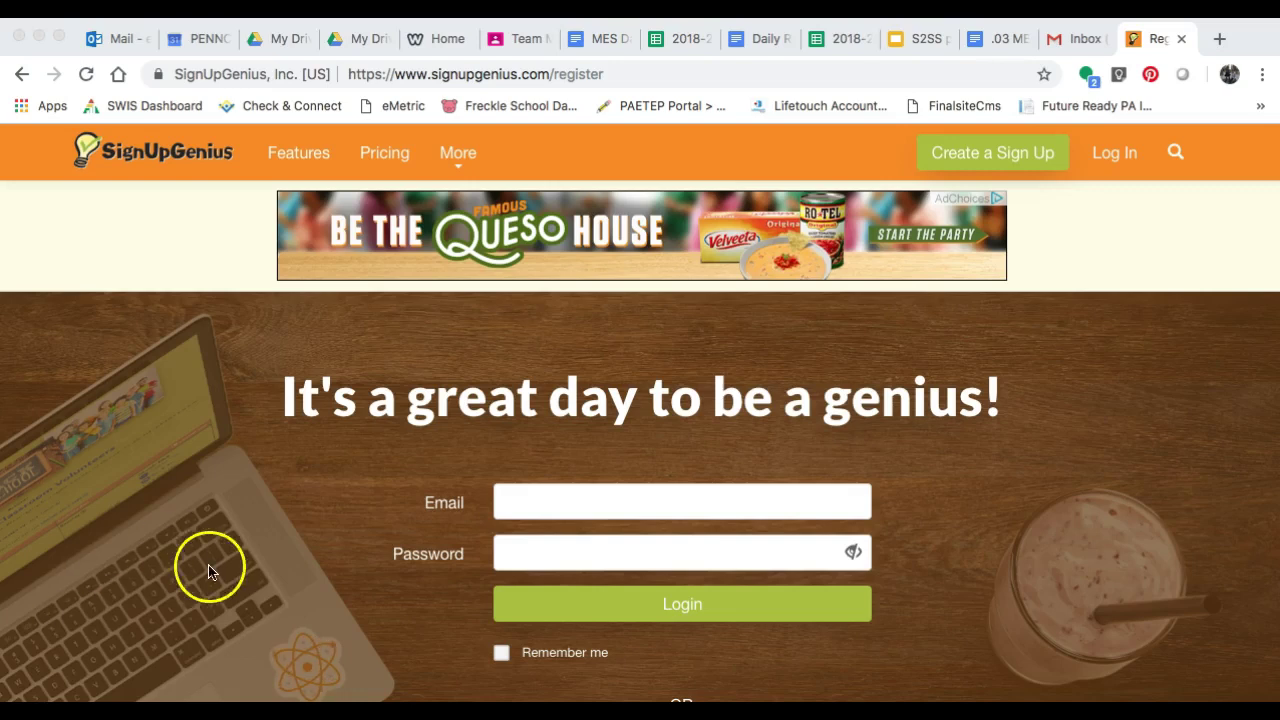
- Open the new-account form and enter the user's first and last name
scroll(272, 542, down, 3)
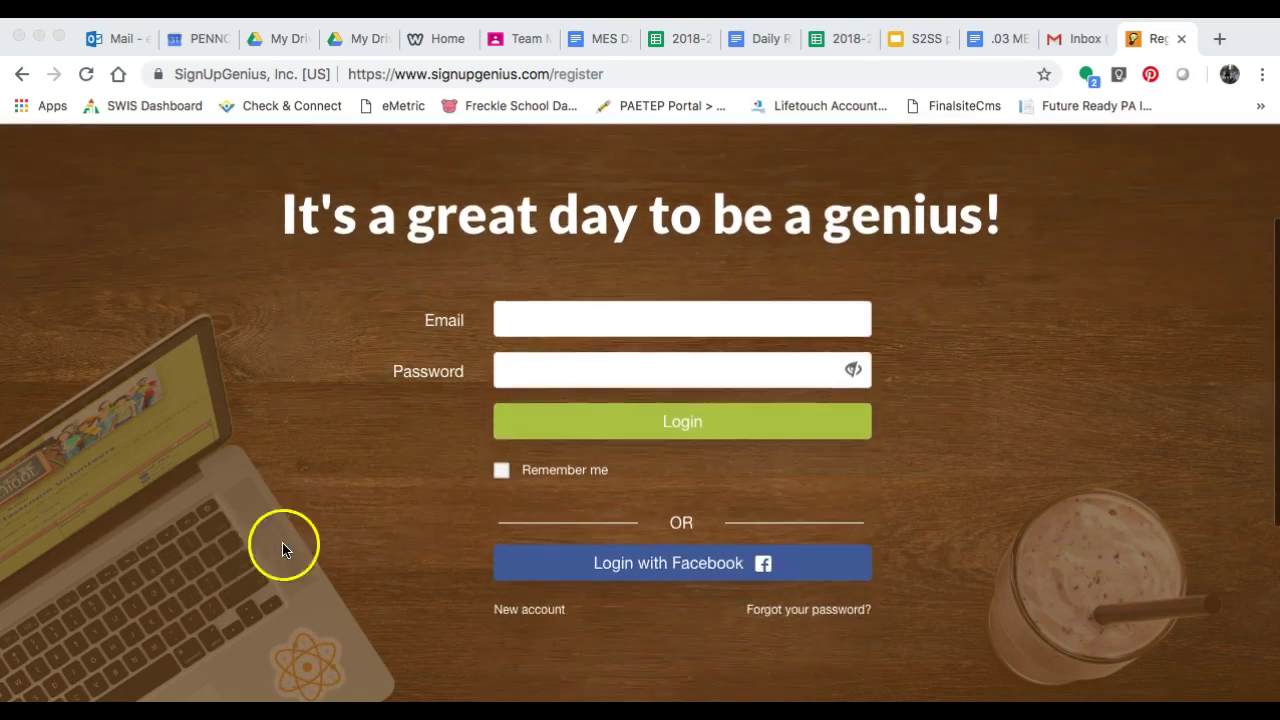
scroll(386, 576, up, 3)
scroll(386, 576, down, 4)
click(514, 523)
click(540, 521)
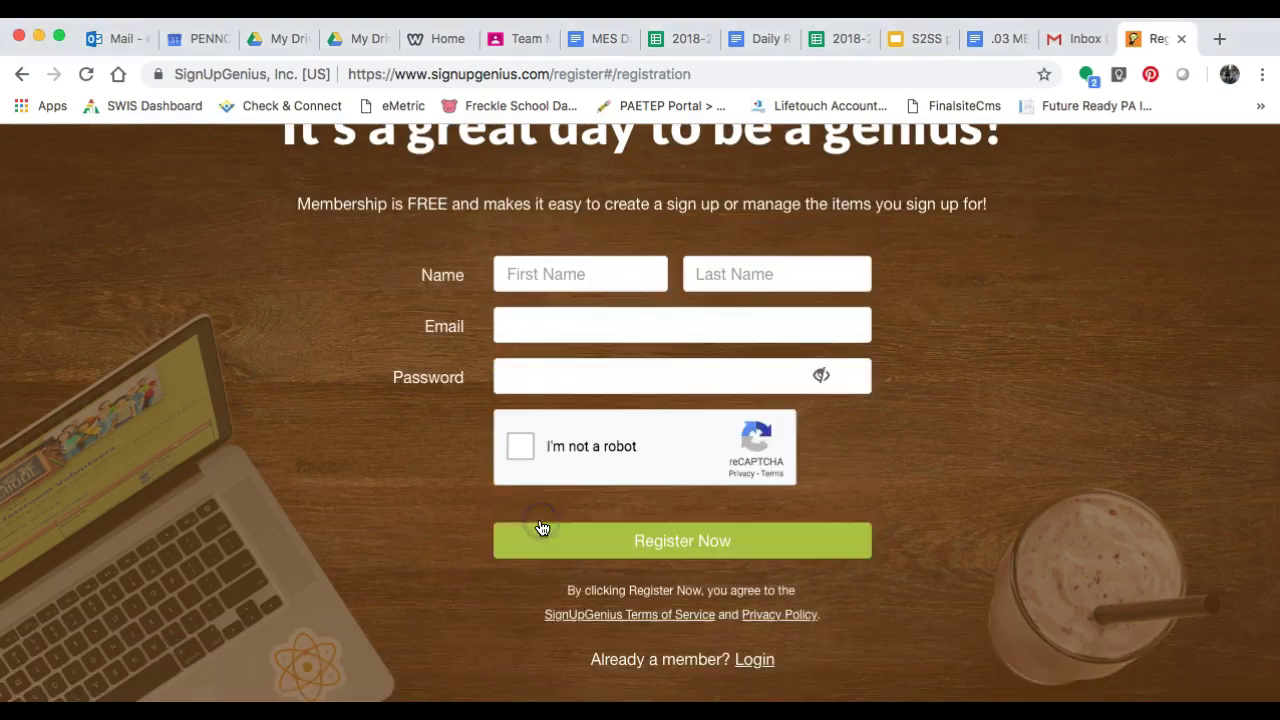
click(550, 275)
text(Erin)
key(Tab)
text(Fonzo)
- Fill in the account e-mail and password, pass the robot check, and submit the registration
click(546, 320)
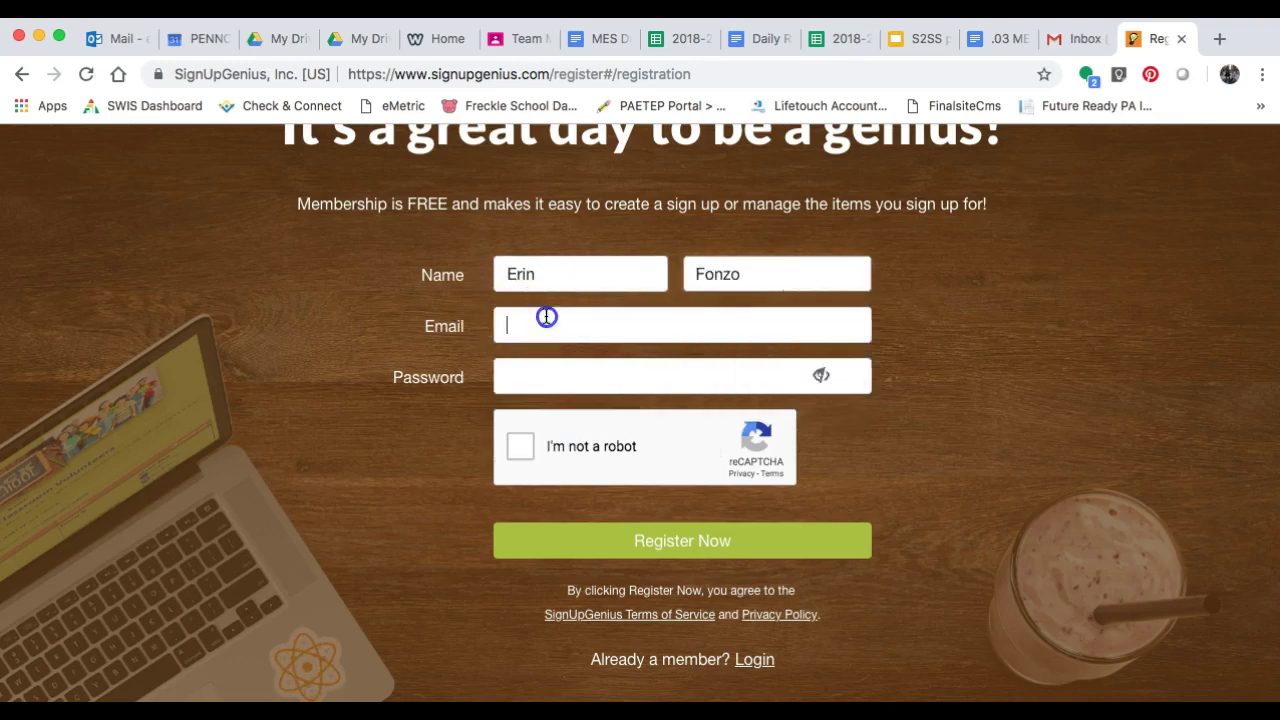
text(erinfon)
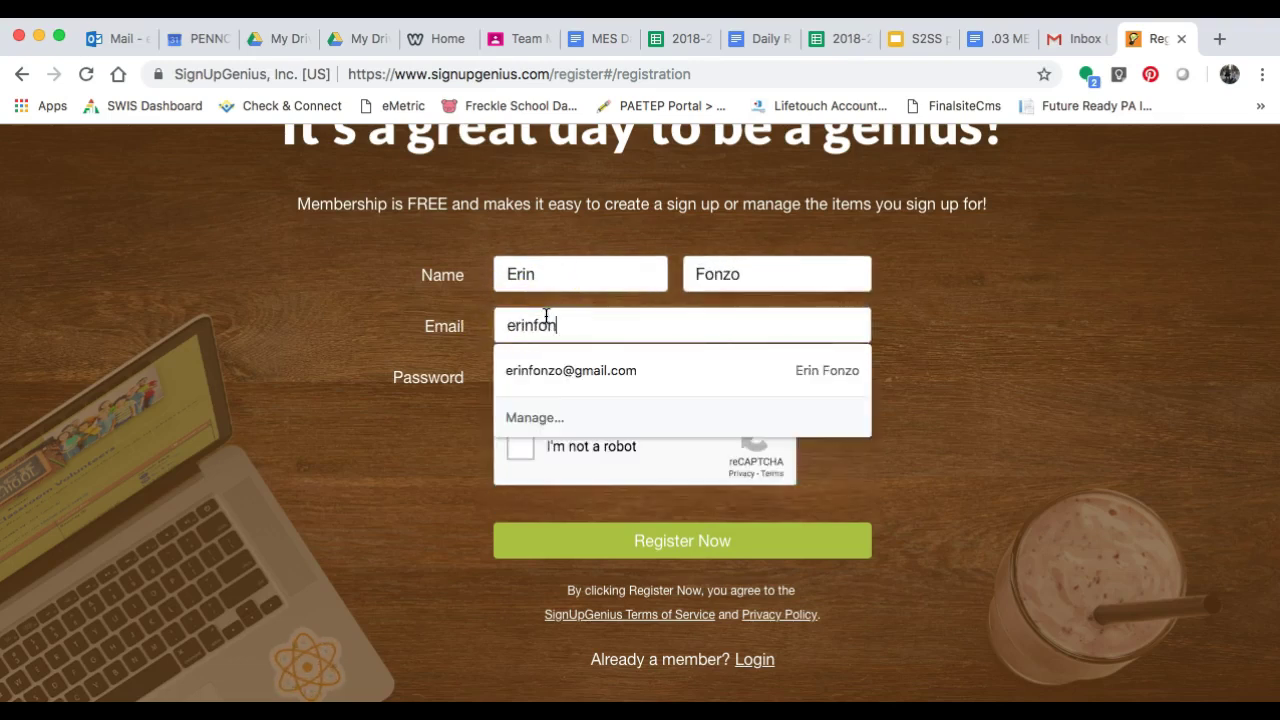
click(558, 368)
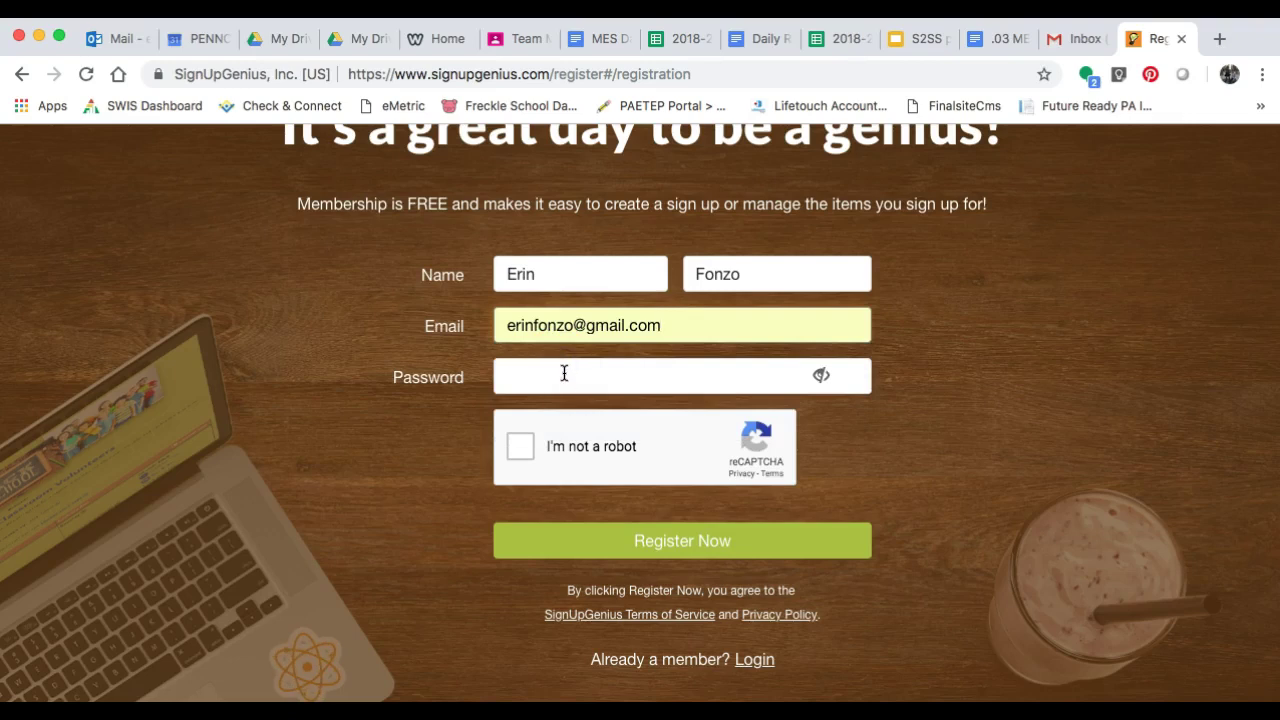
click(564, 373)
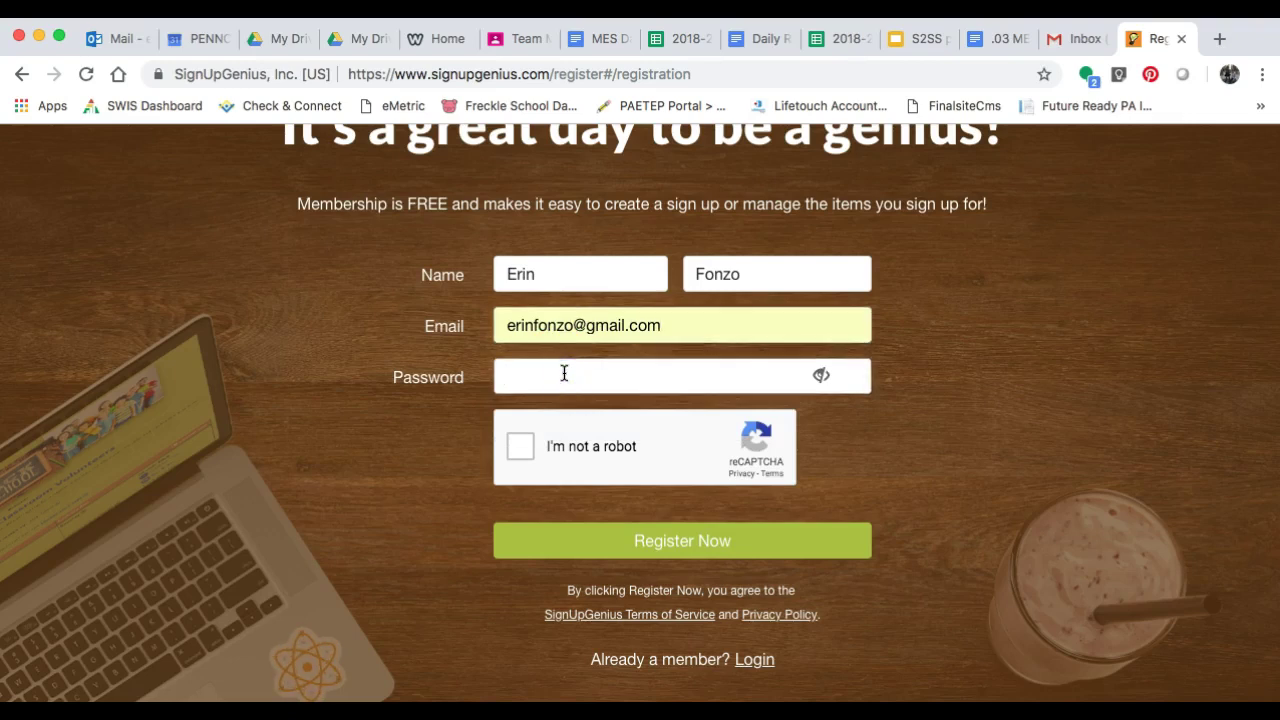
text(•)
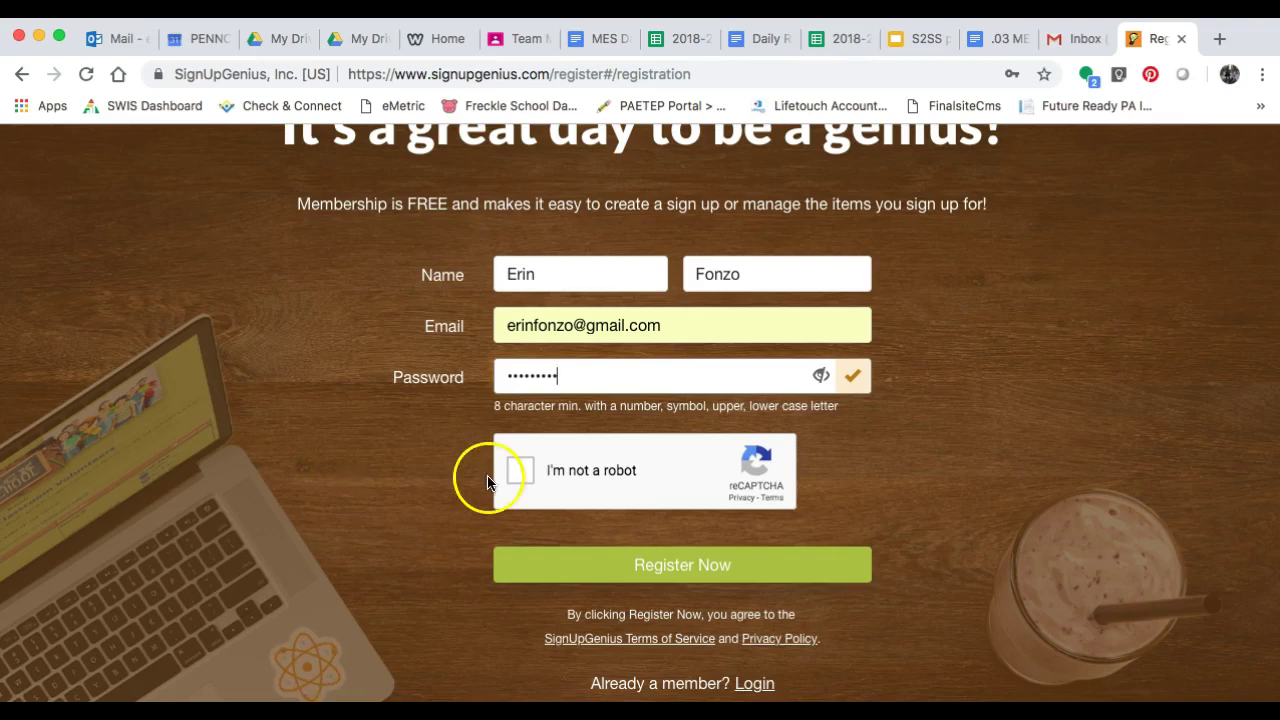
click(521, 469)
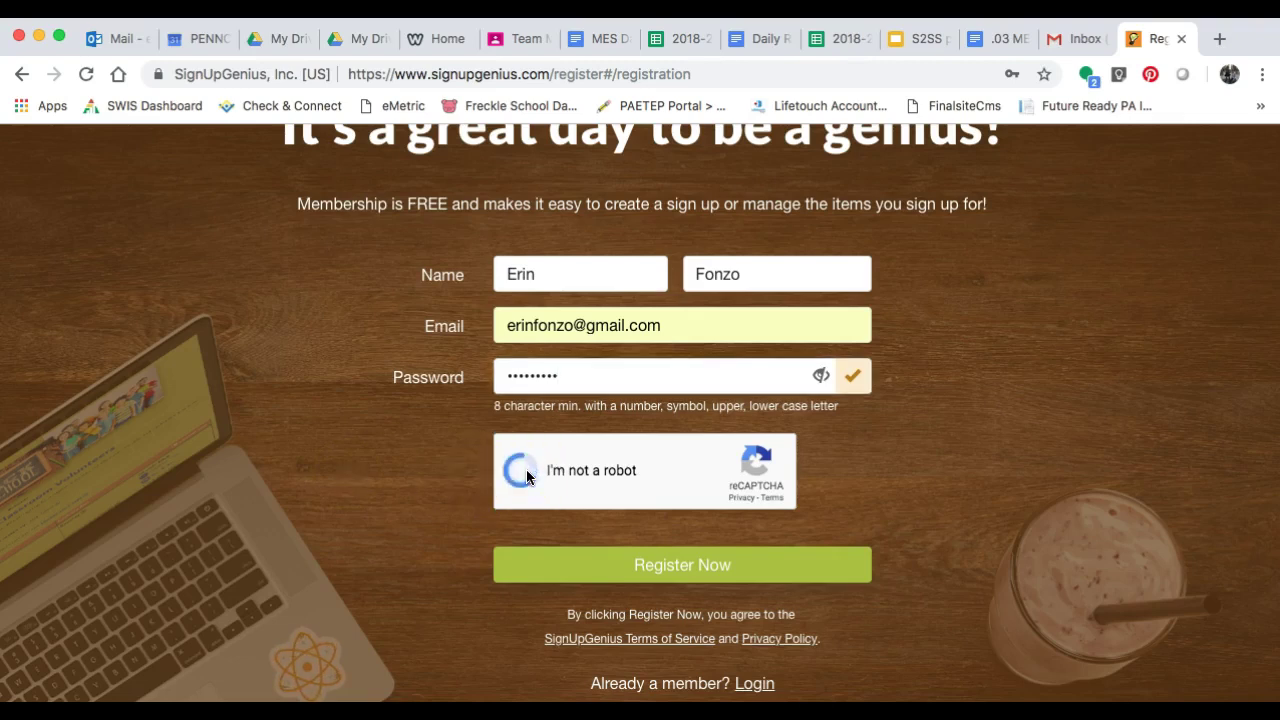
click(681, 569)
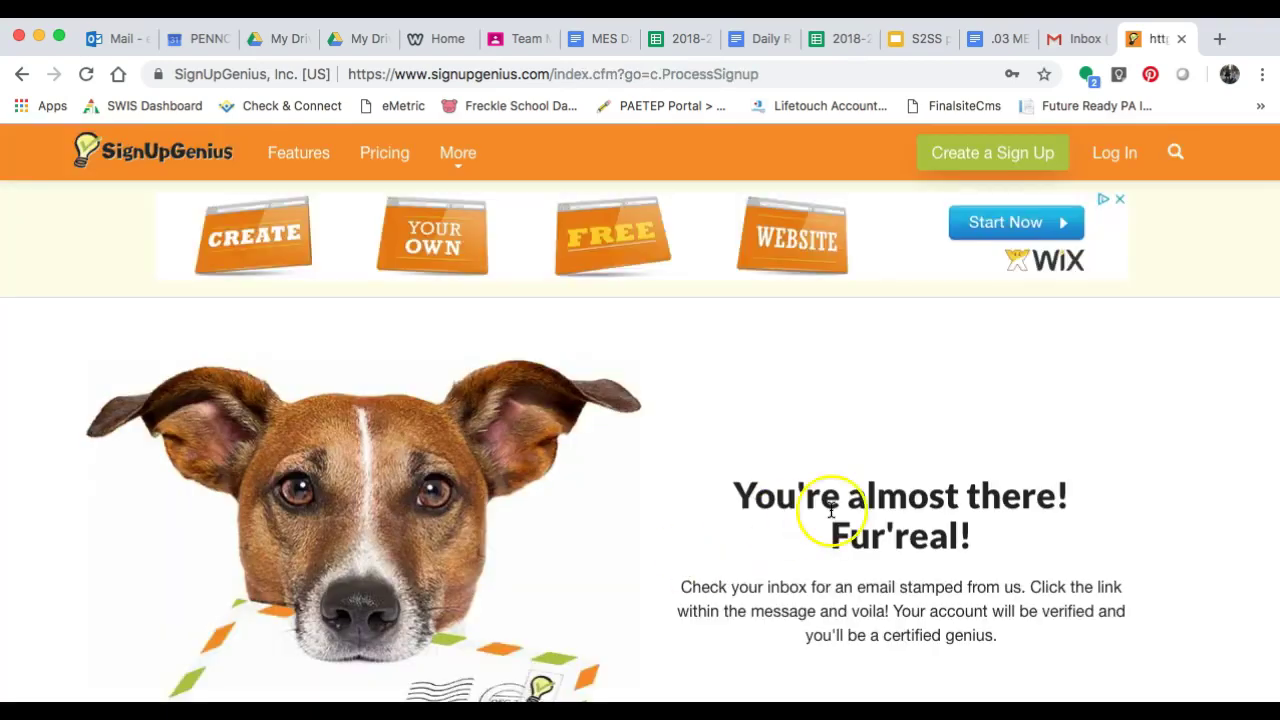
- In Gmail, open the 'Welcome to SignUpGenius.com' e-mail and activate the account
click(1073, 40)
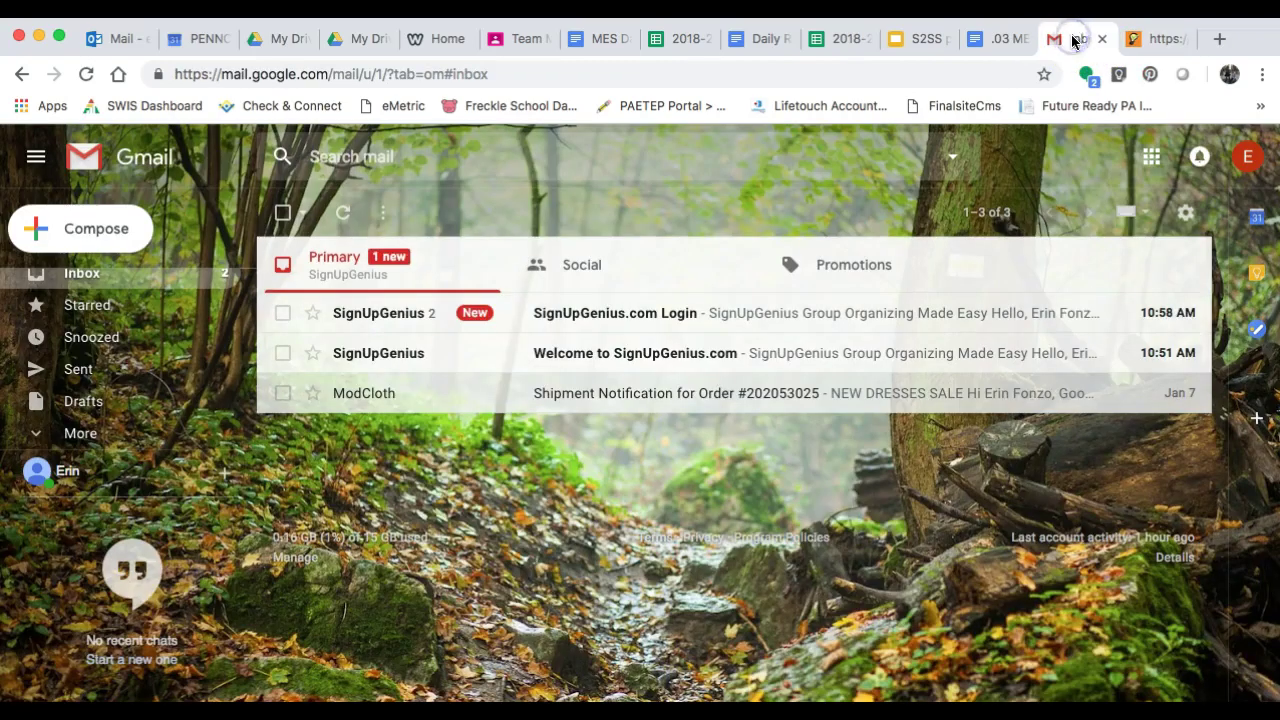
click(688, 352)
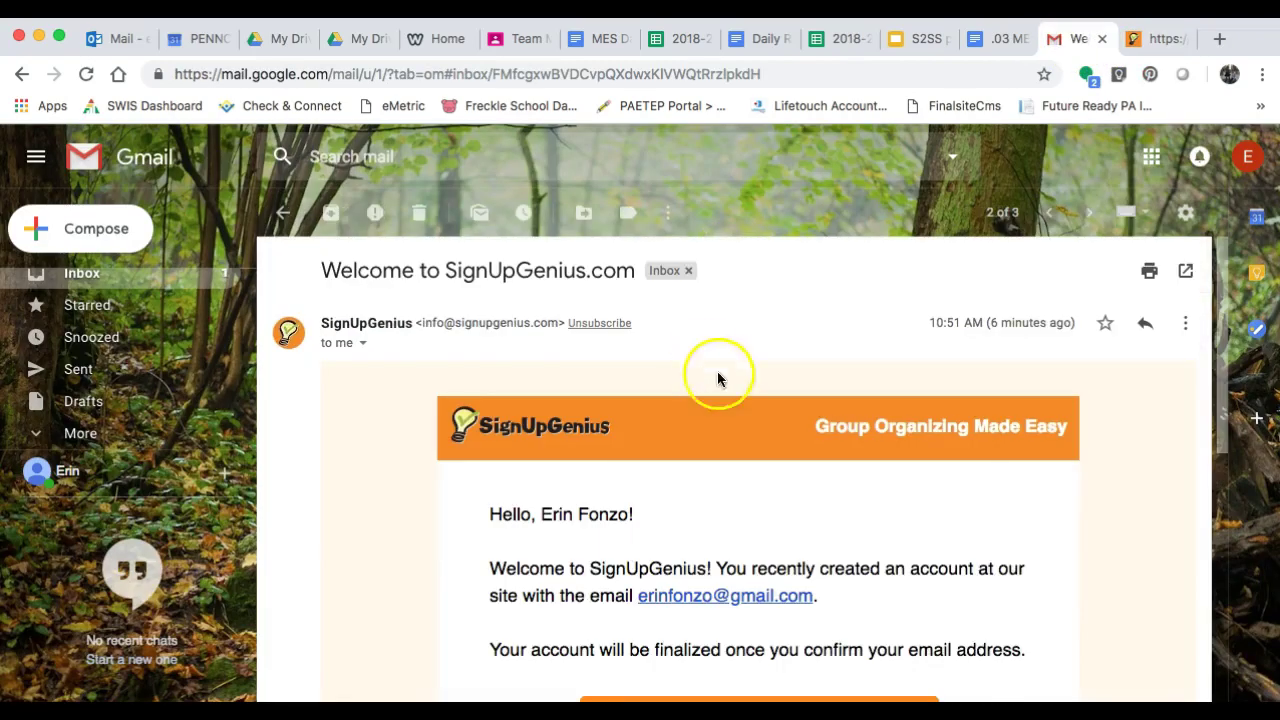
scroll(800, 480, down, 3)
click(775, 523)
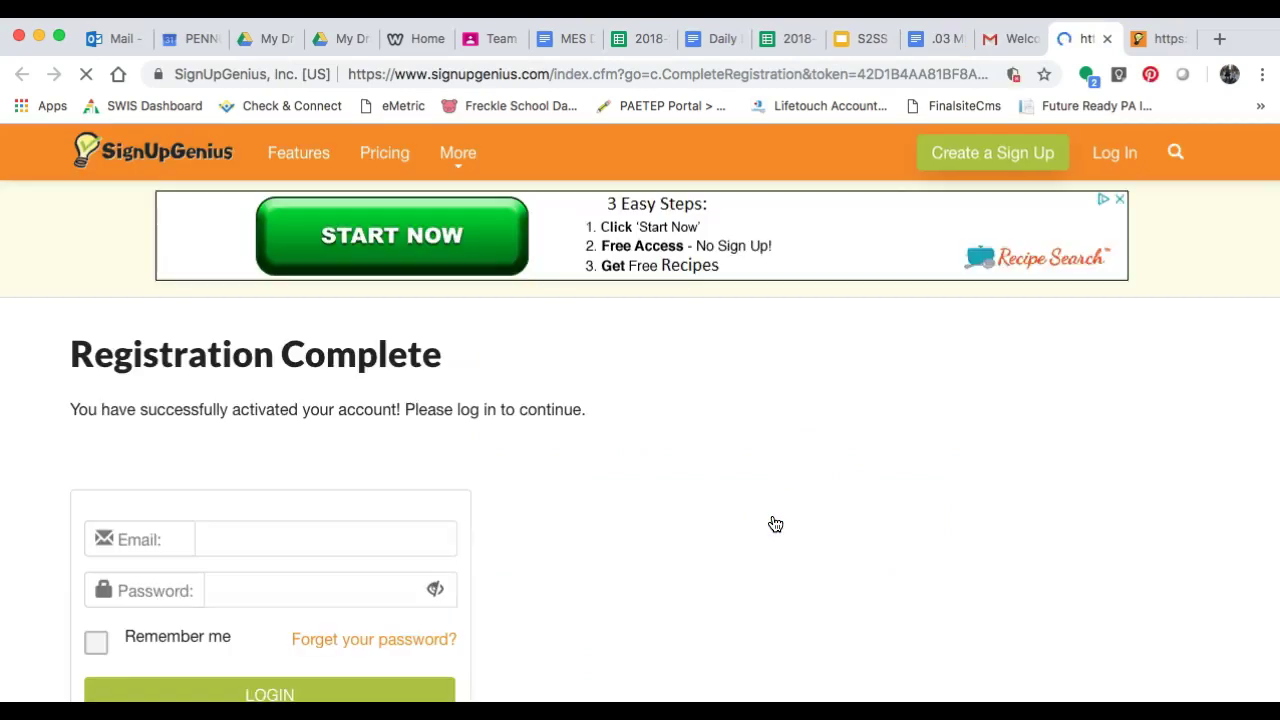
scroll(775, 523, down, 2)
- Log in to SignUpGenius with the saved account e-mail and password
click(271, 437)
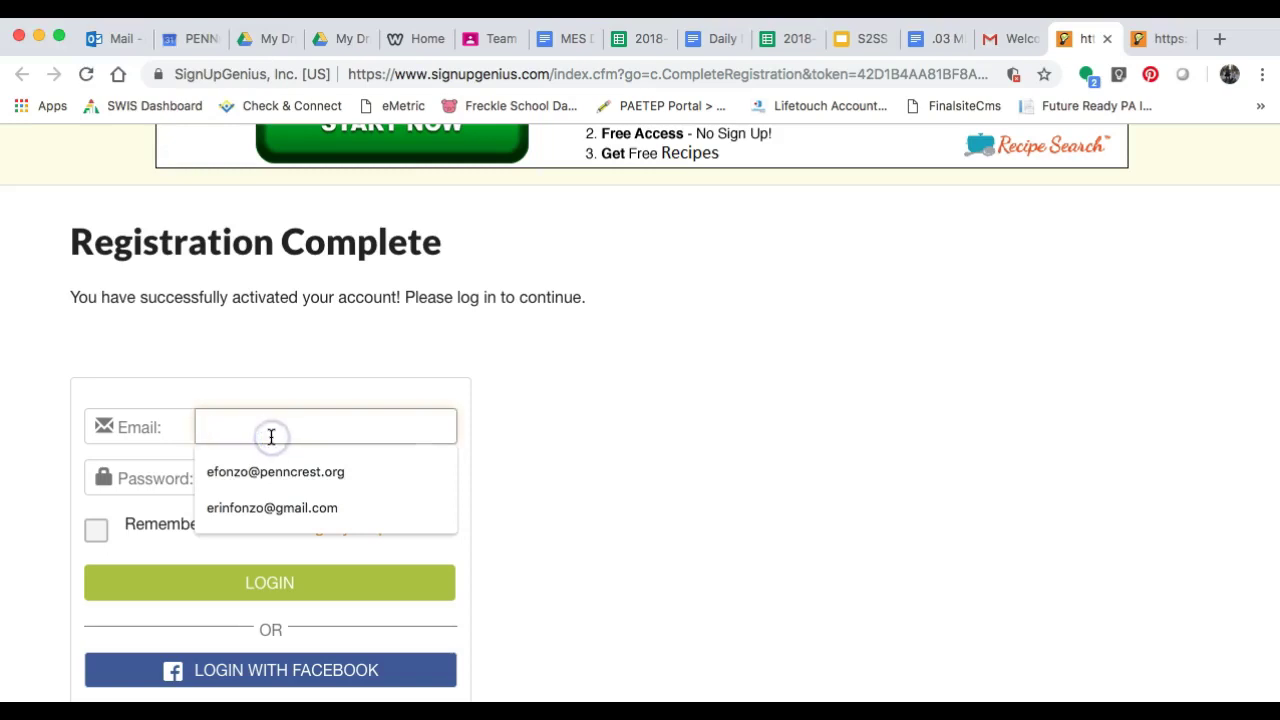
click(313, 509)
click(311, 480)
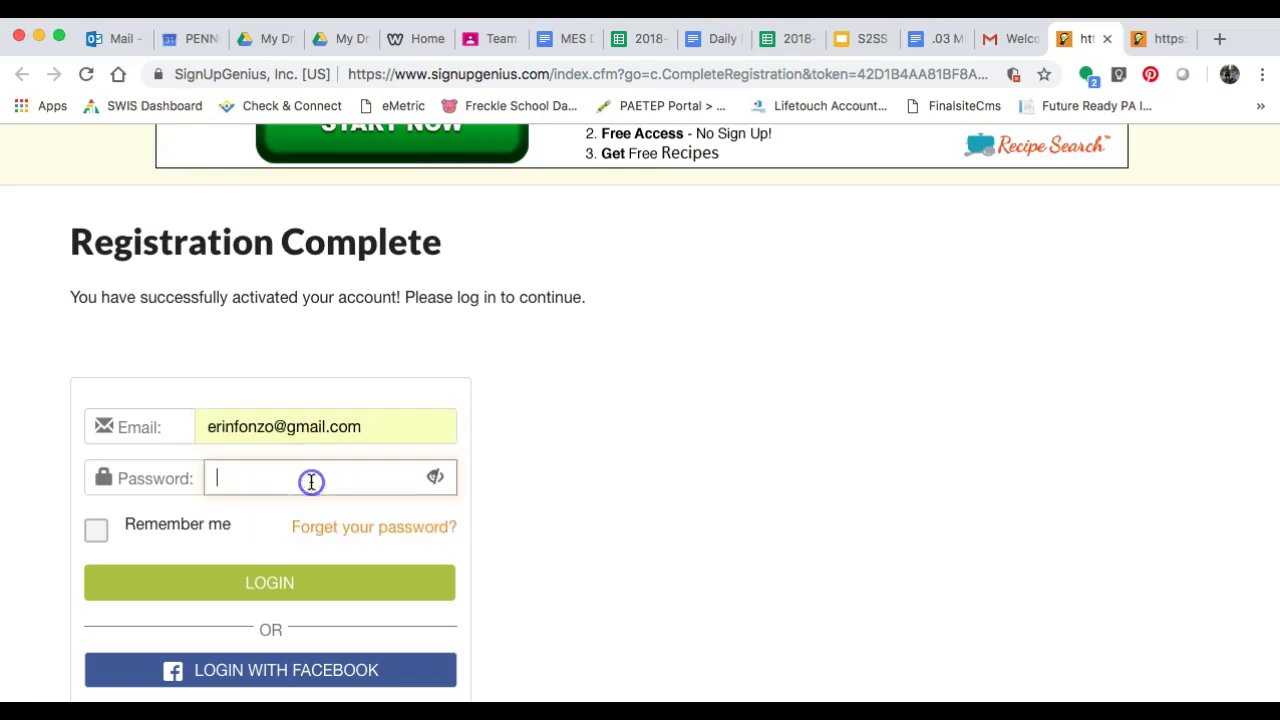
text(*)
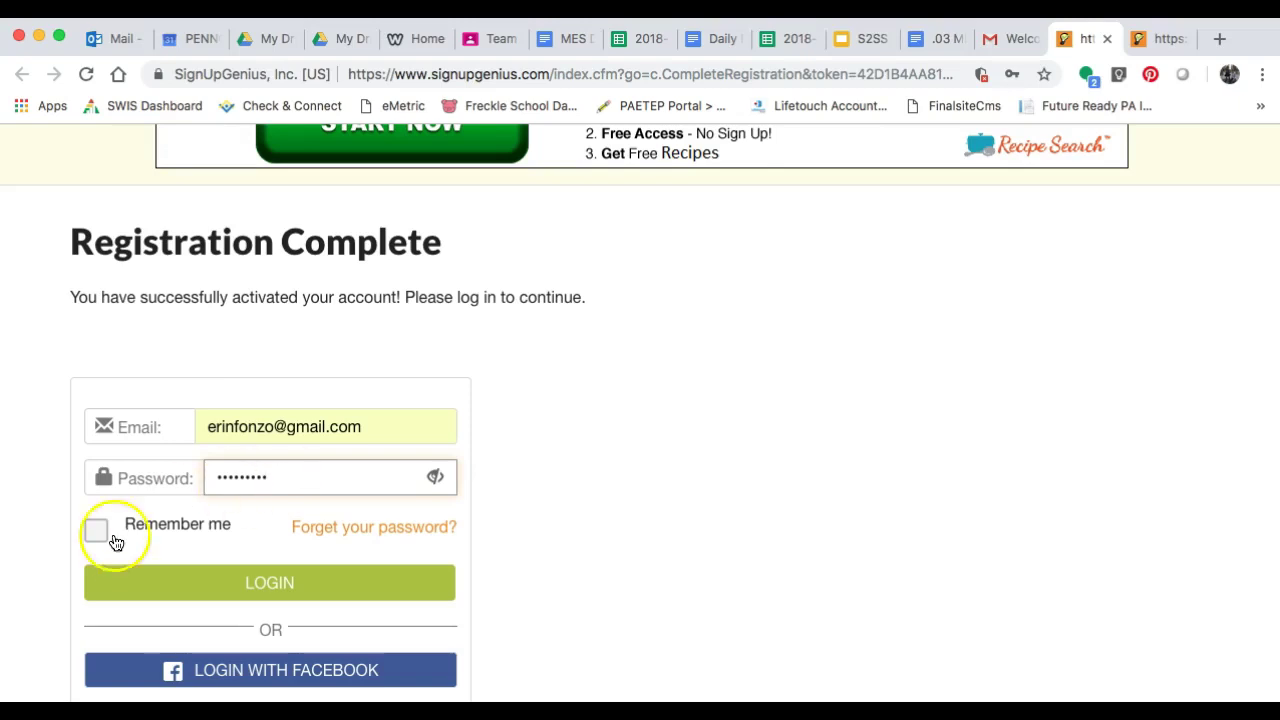
click(197, 580)
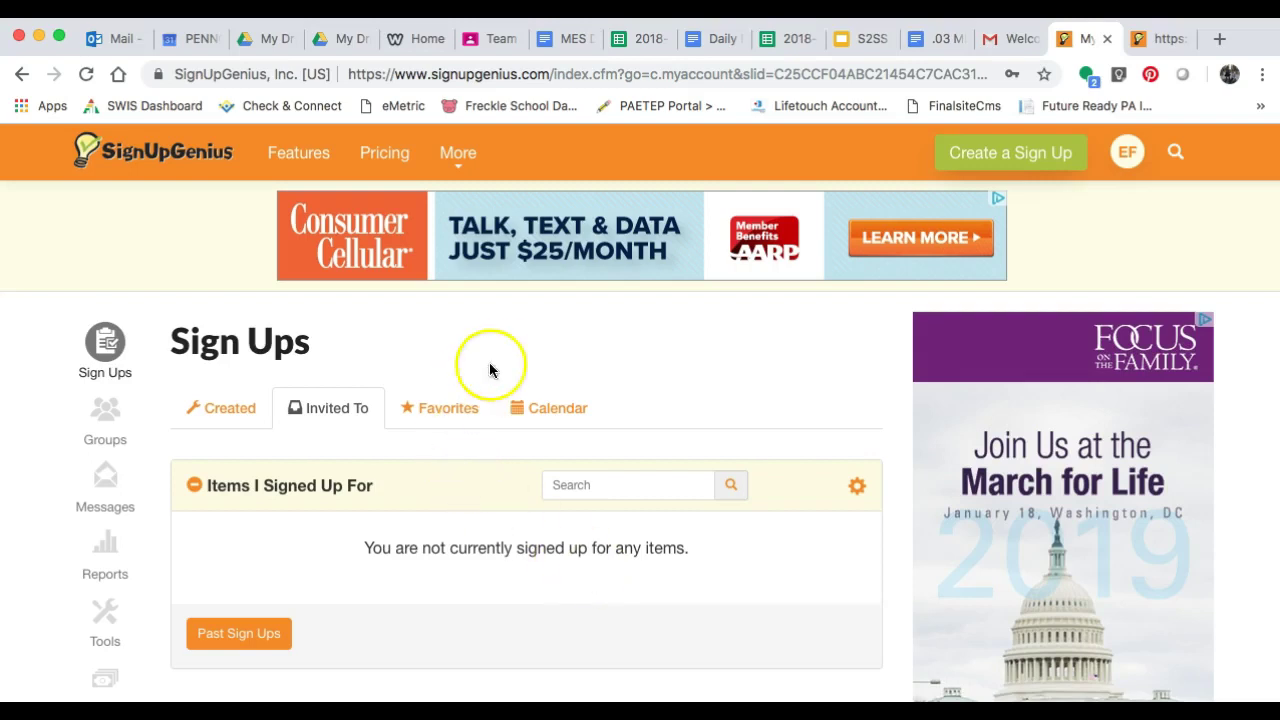
- Show the Created sign ups list, which has no active sign ups yet
click(228, 412)
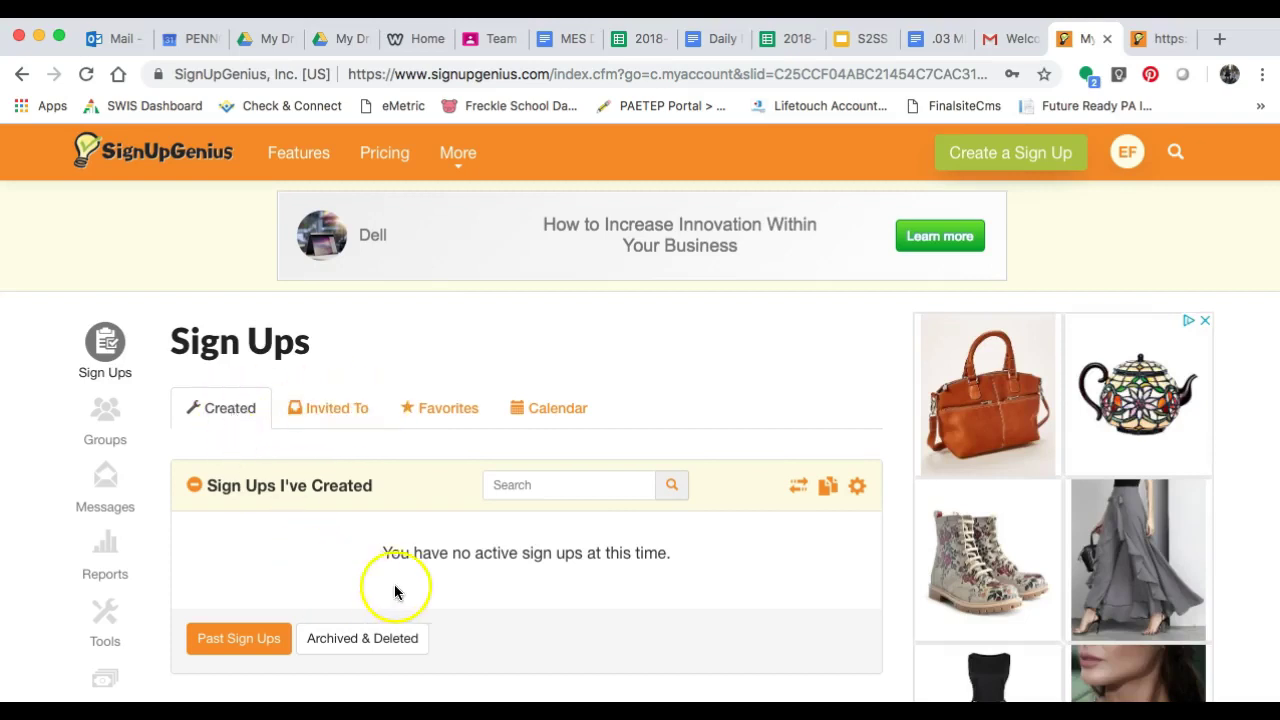
scroll(340, 553, down, 2)
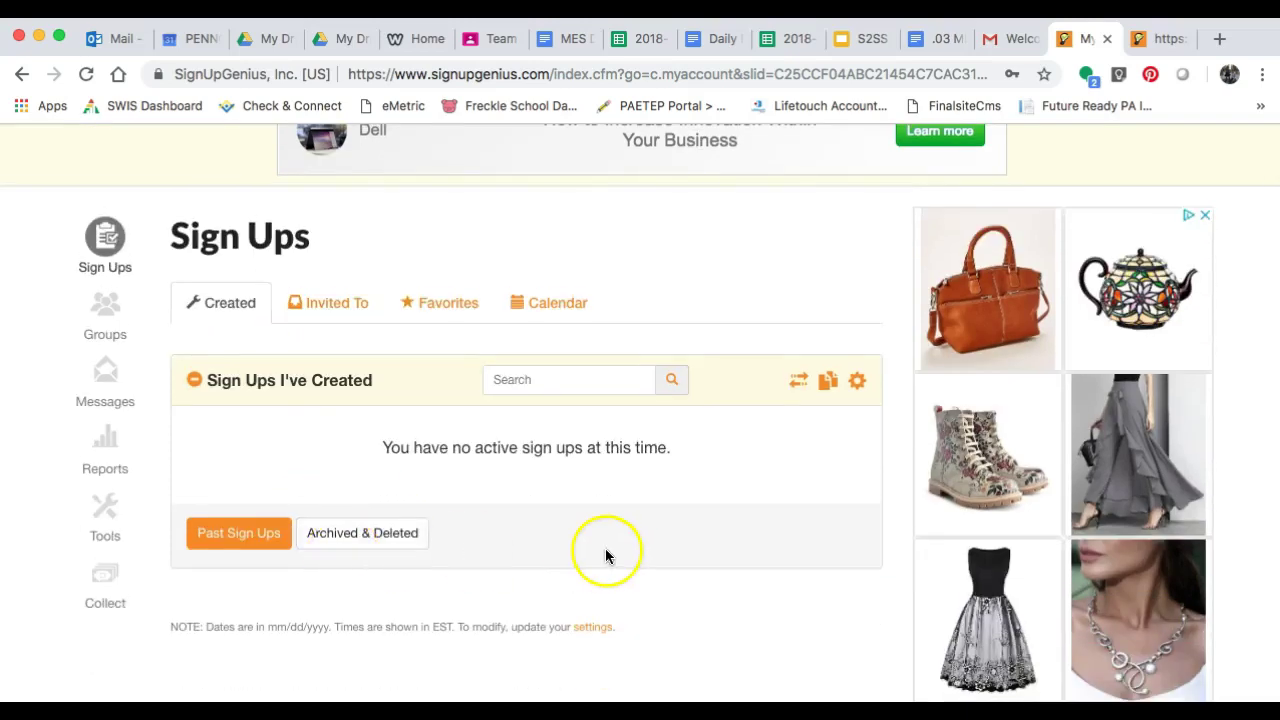
scroll(577, 516, up, 2)
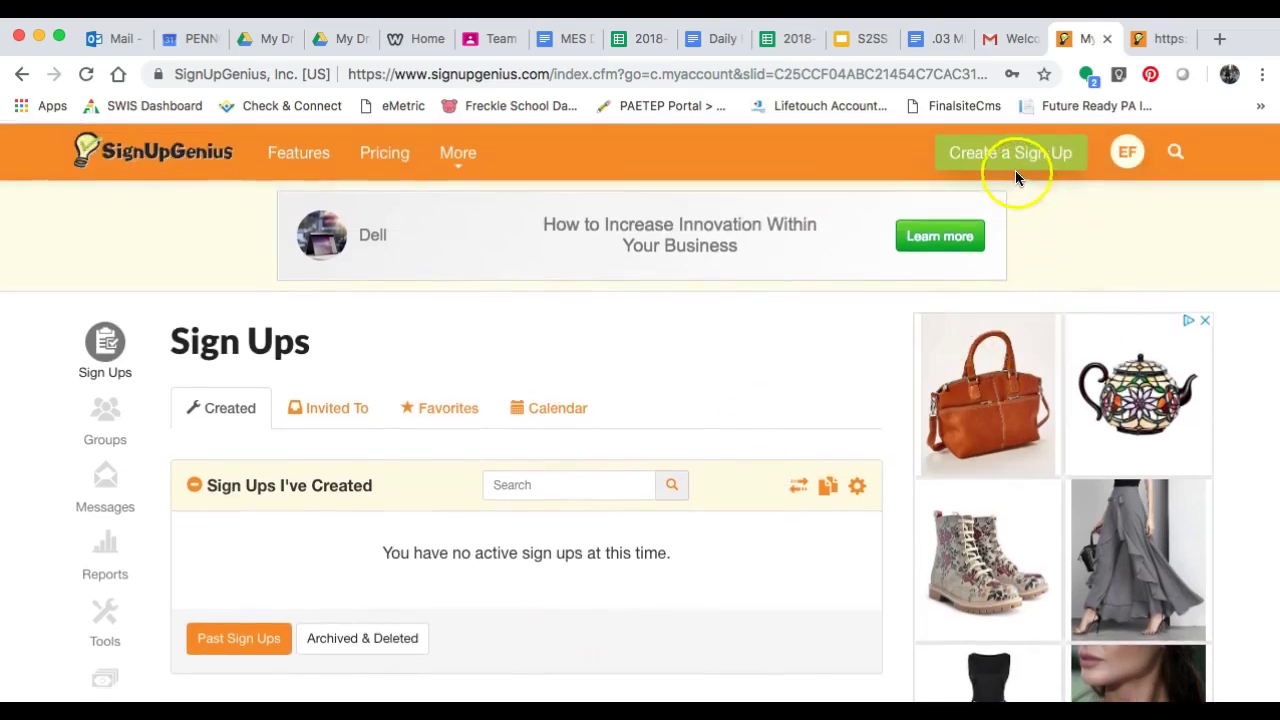
- Start a new sign up with group name 'Maplewood Elementary School'
click(995, 150)
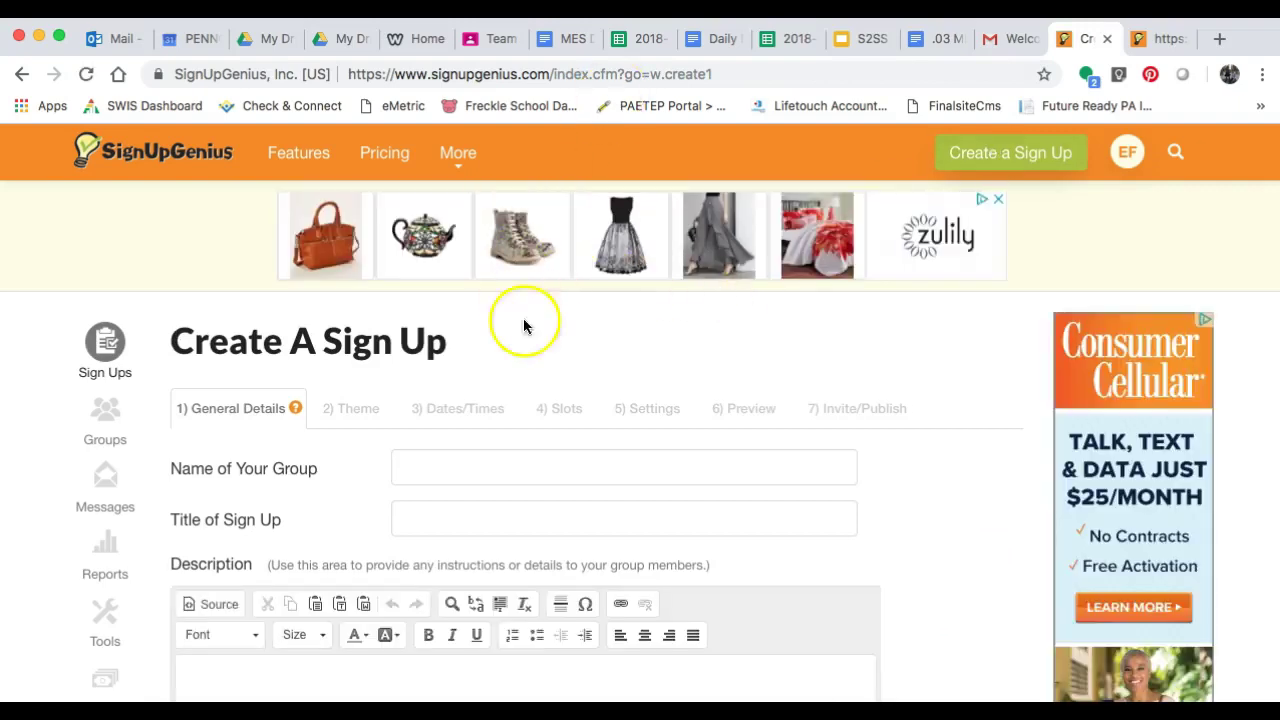
click(503, 462)
text(Maplewood Elementary)
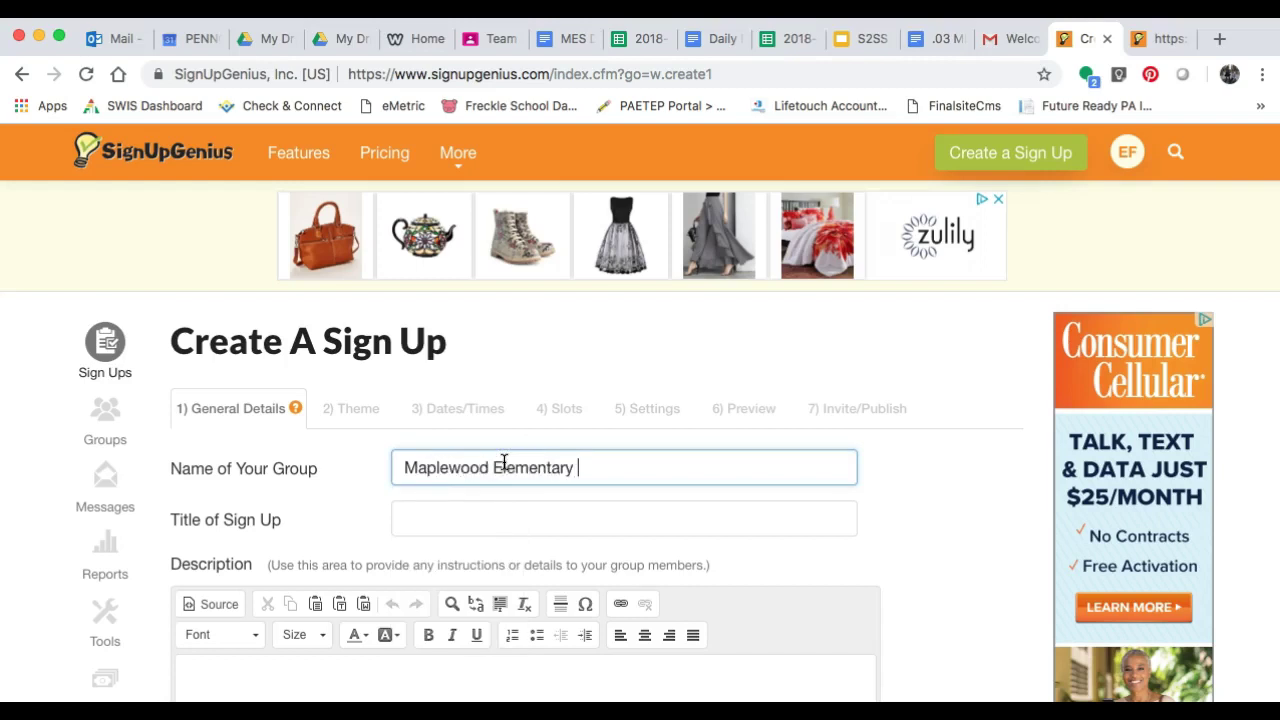
text(School)
scroll(503, 462, down, 3)
- Title the sign up 'Fonzo February 2019 Parent Conferences' and continue to the Theme step
click(504, 392)
text(Fo)
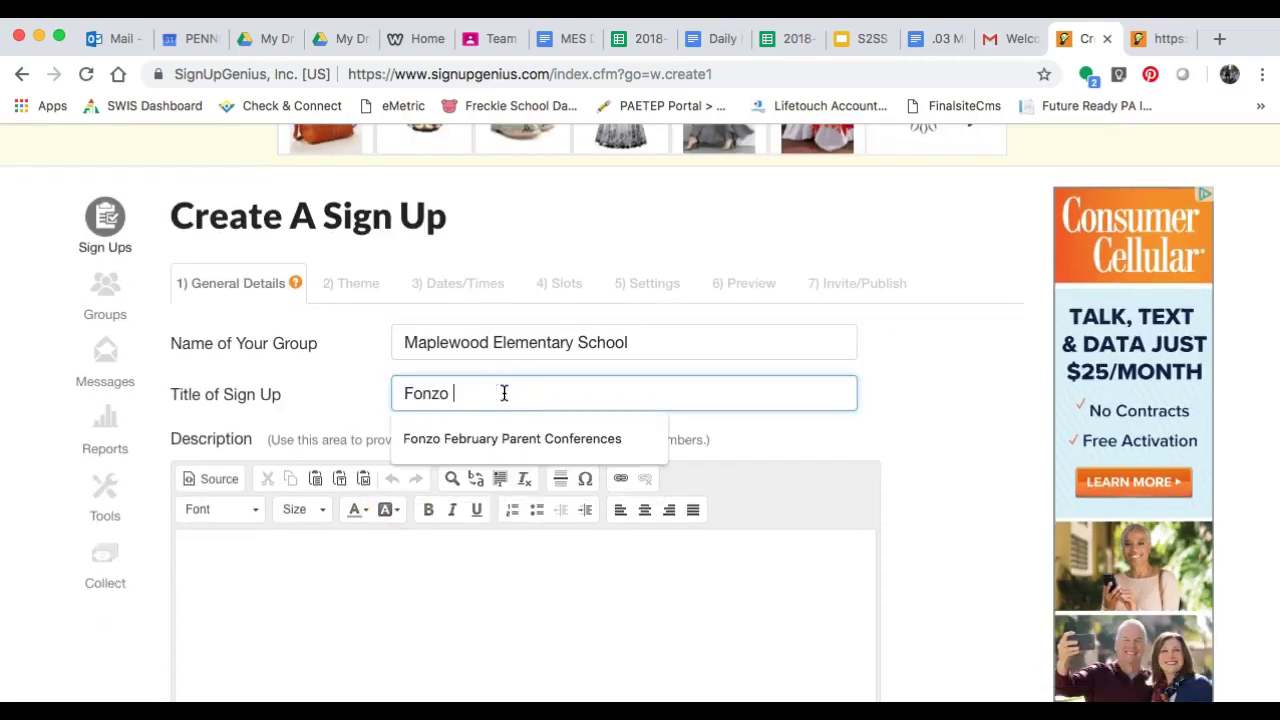
text(nzo)
click(543, 440)
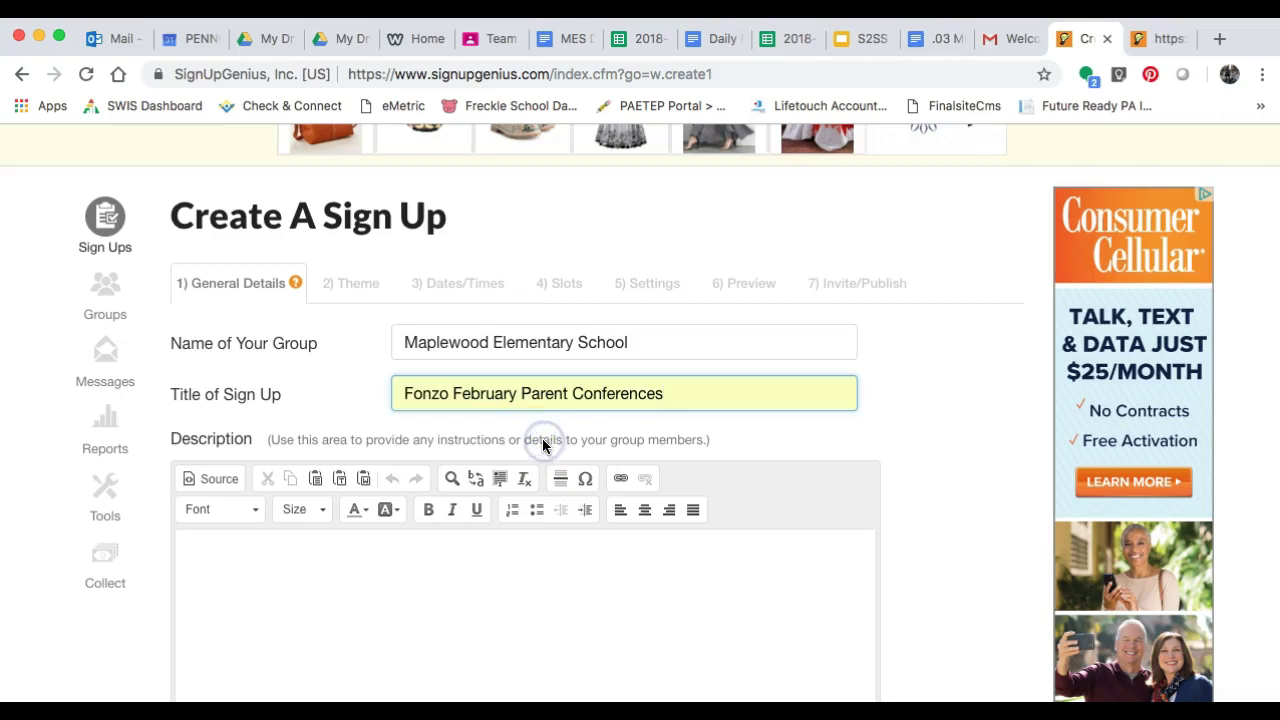
click(522, 393)
text(2019)
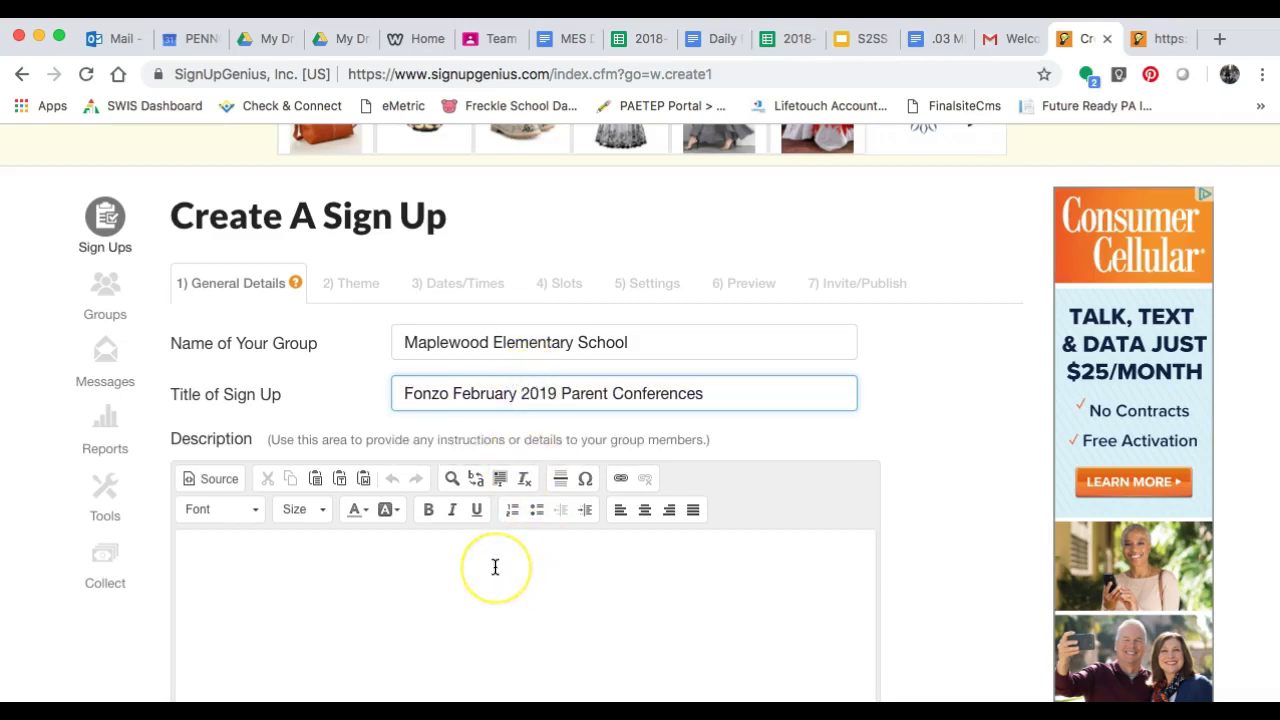
scroll(495, 567, down, 2)
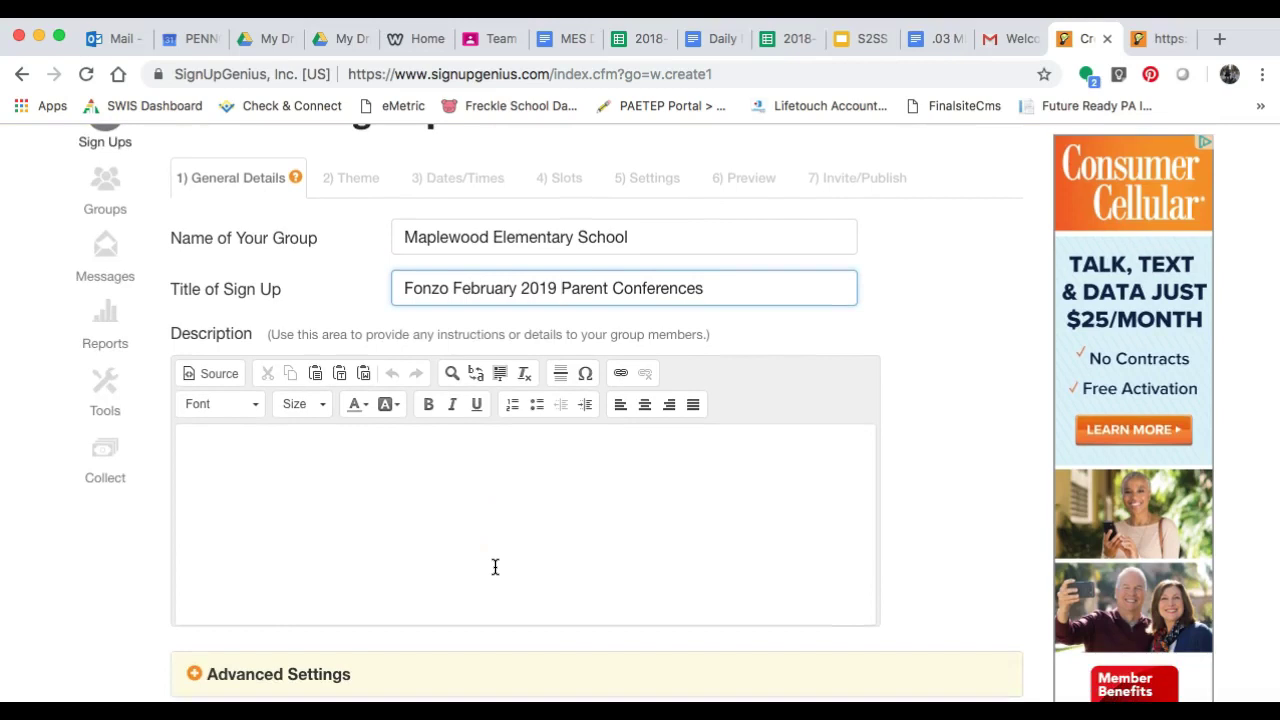
scroll(495, 567, down, 5)
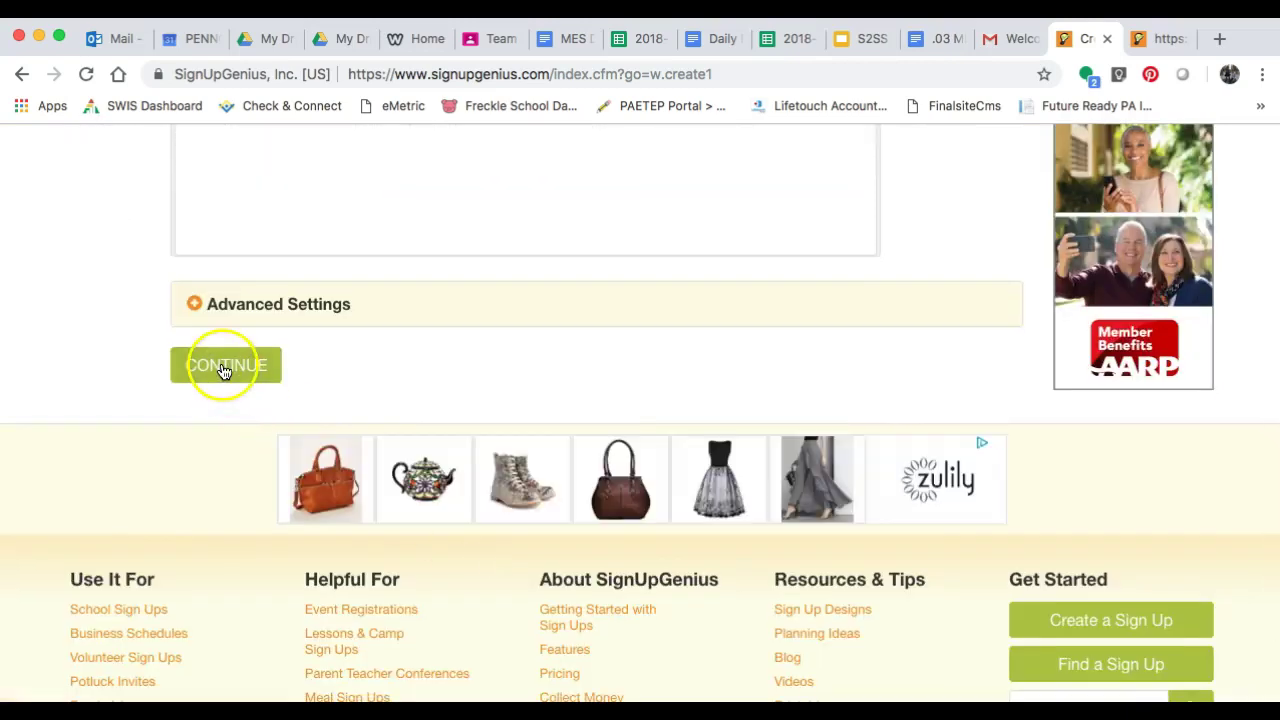
click(222, 366)
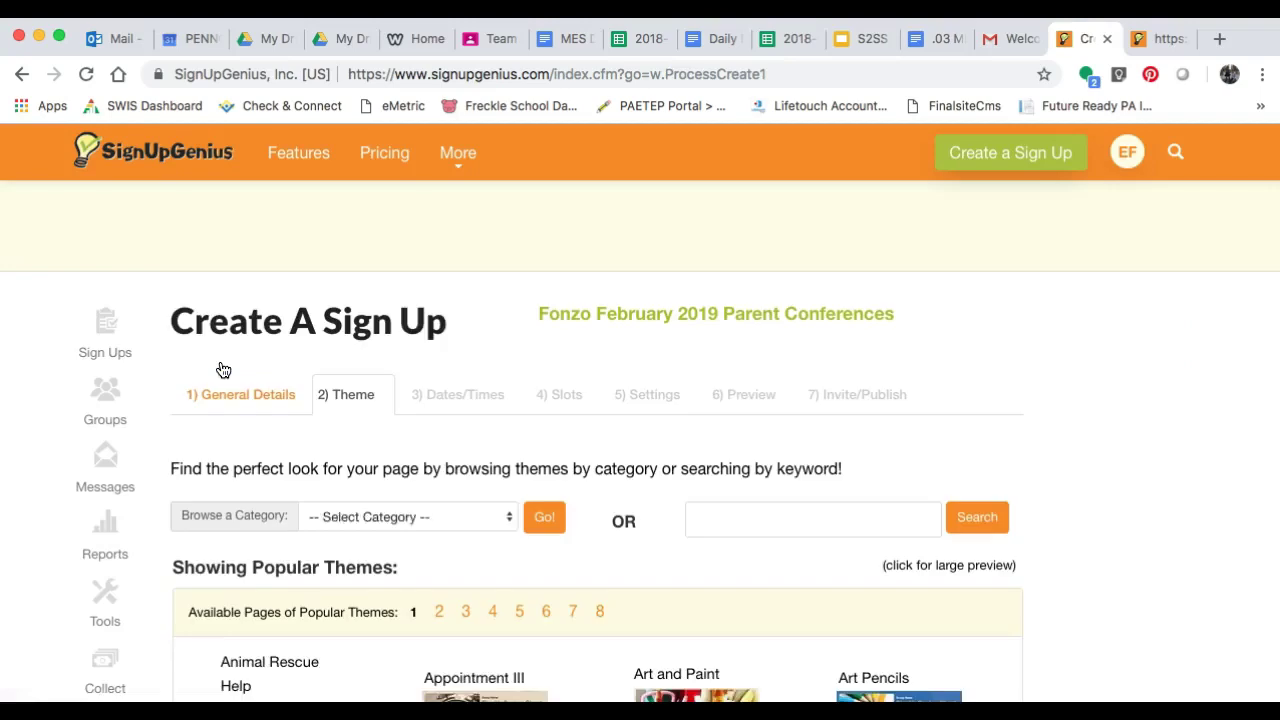
- Choose the Back to School 7 theme and continue to the Dates/Times step
click(318, 406)
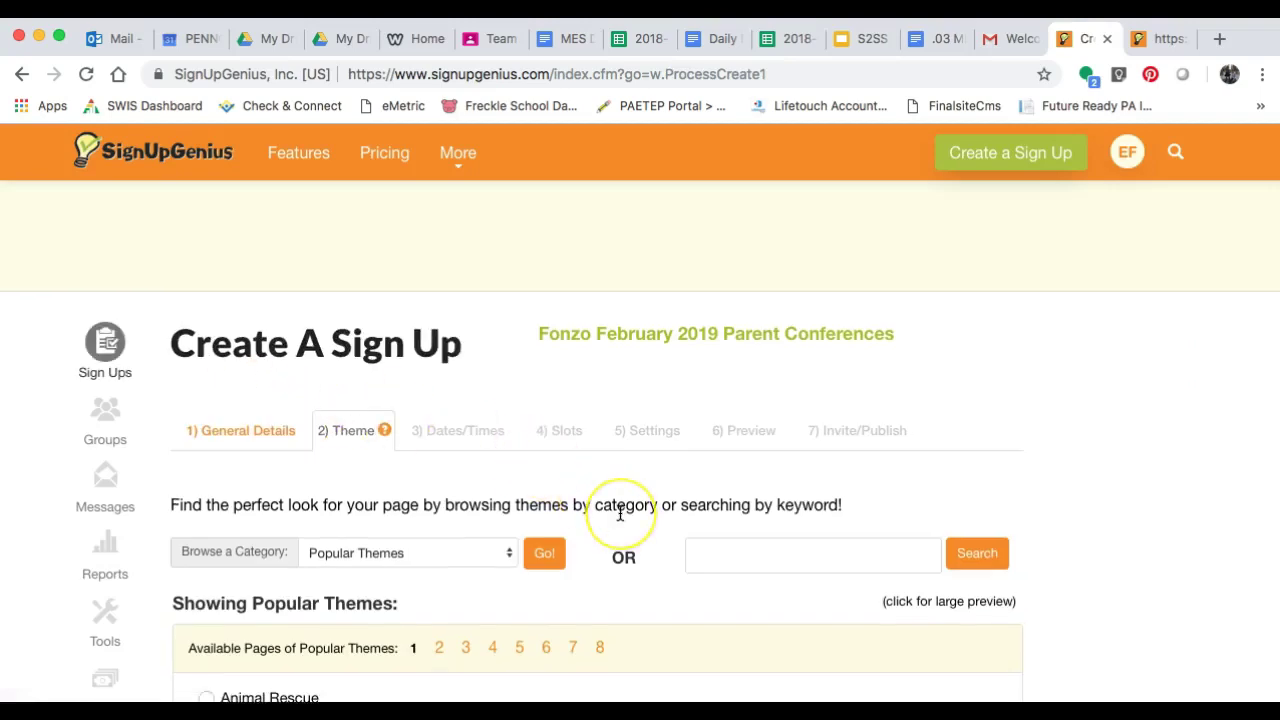
scroll(620, 513, down, 5)
scroll(600, 557, down, 4)
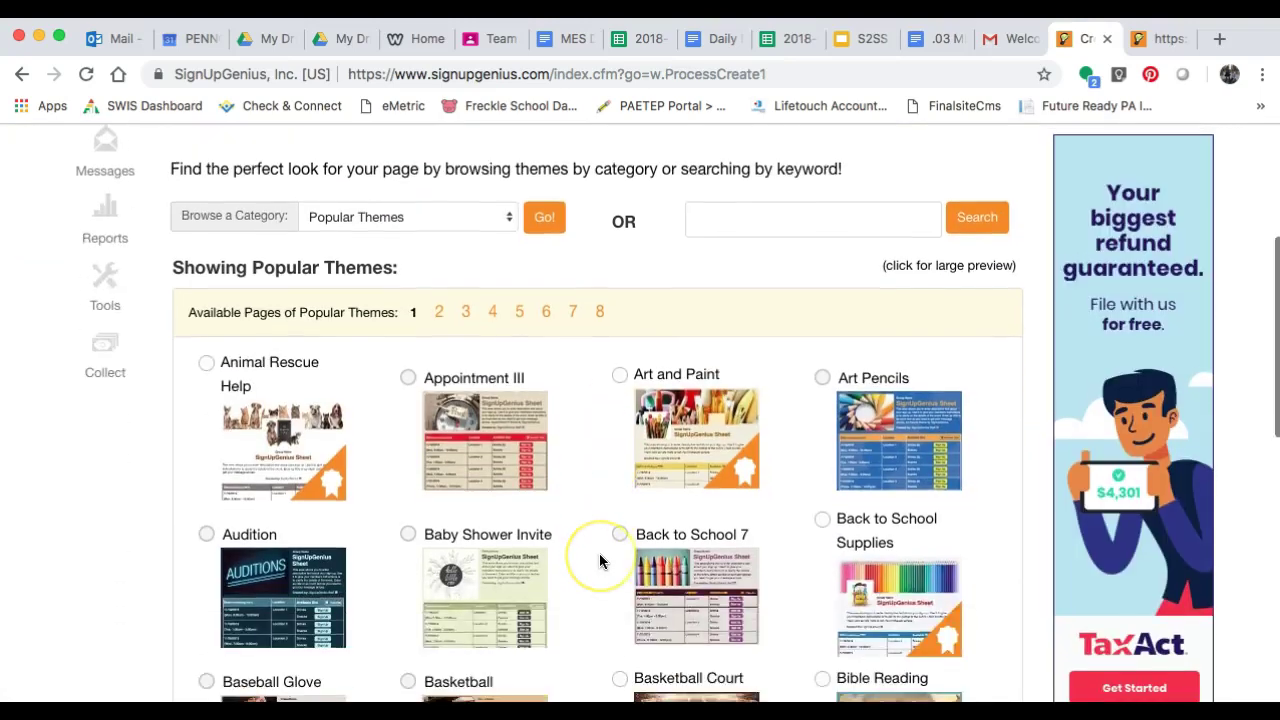
scroll(600, 562, down, 1)
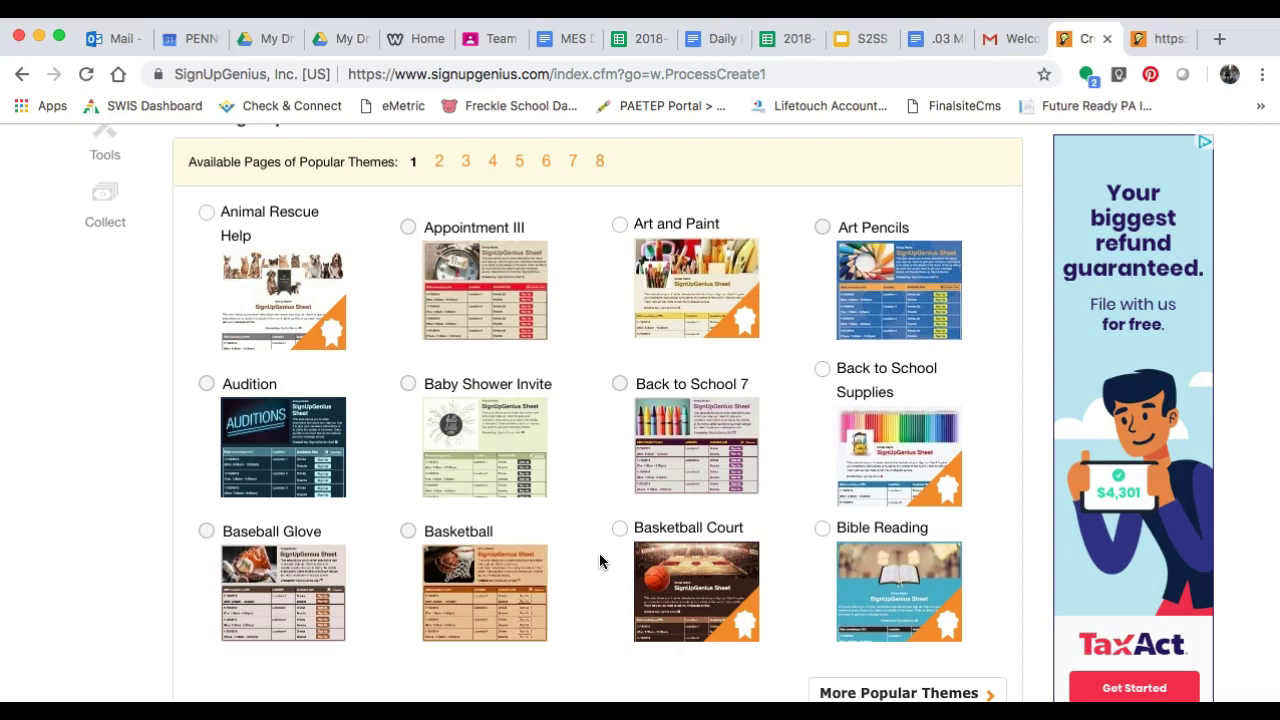
scroll(600, 561, down, 1)
scroll(600, 562, up, 1)
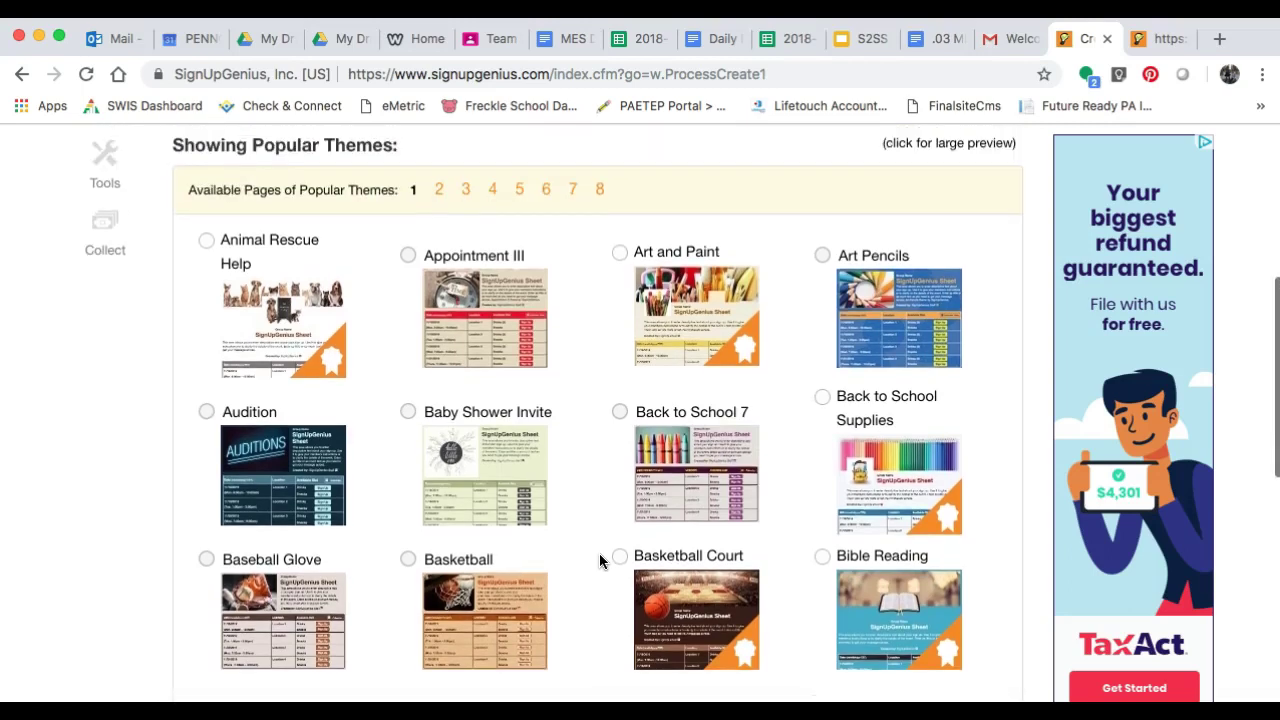
click(619, 418)
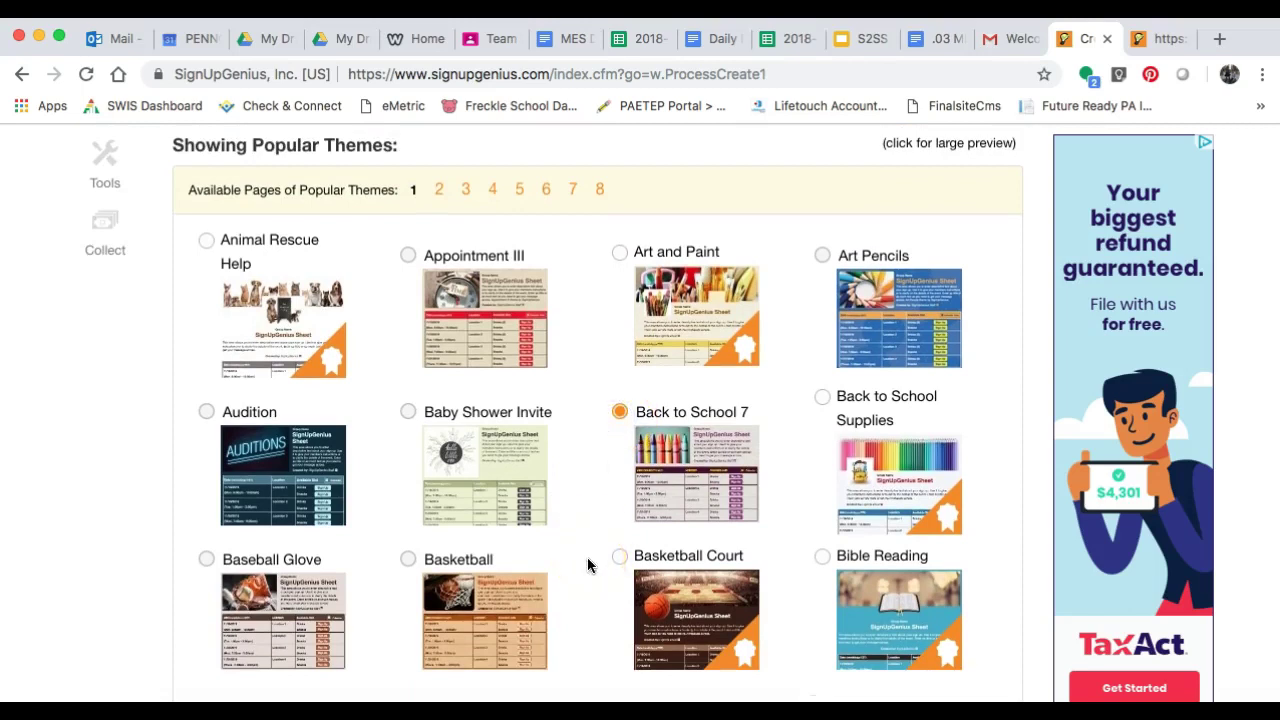
scroll(587, 565, down, 3)
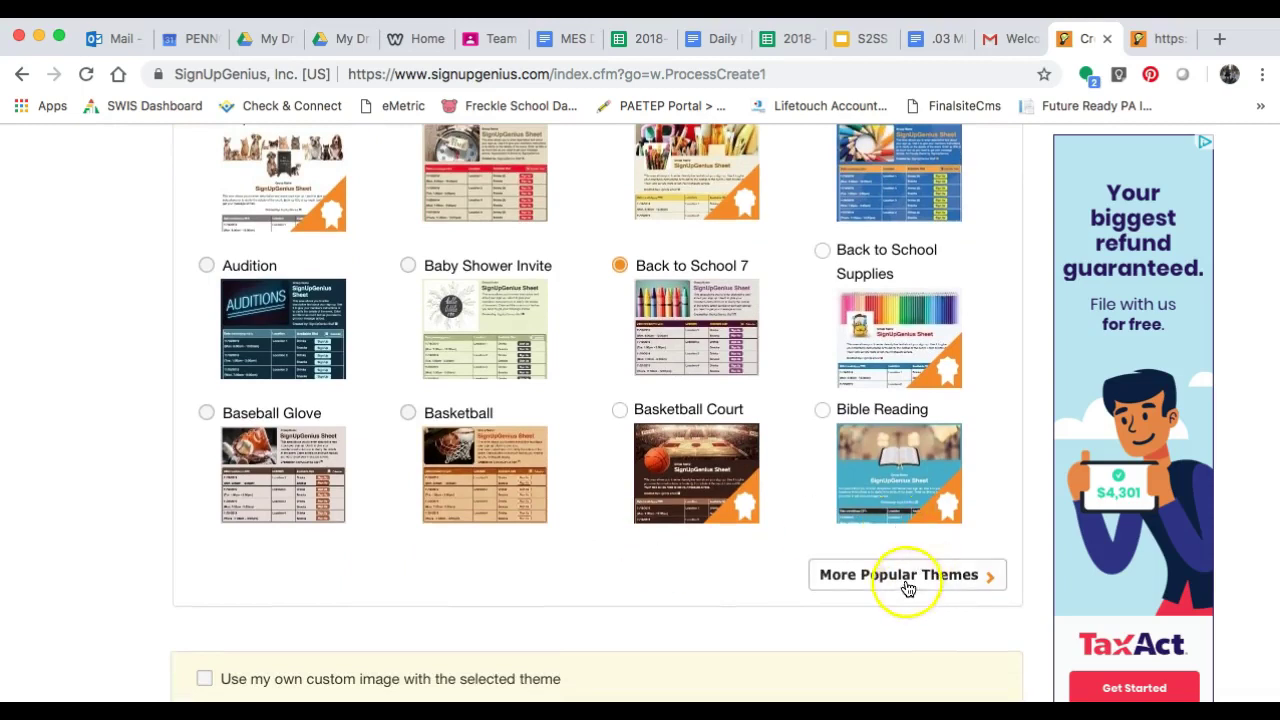
scroll(623, 640, down, 5)
click(246, 497)
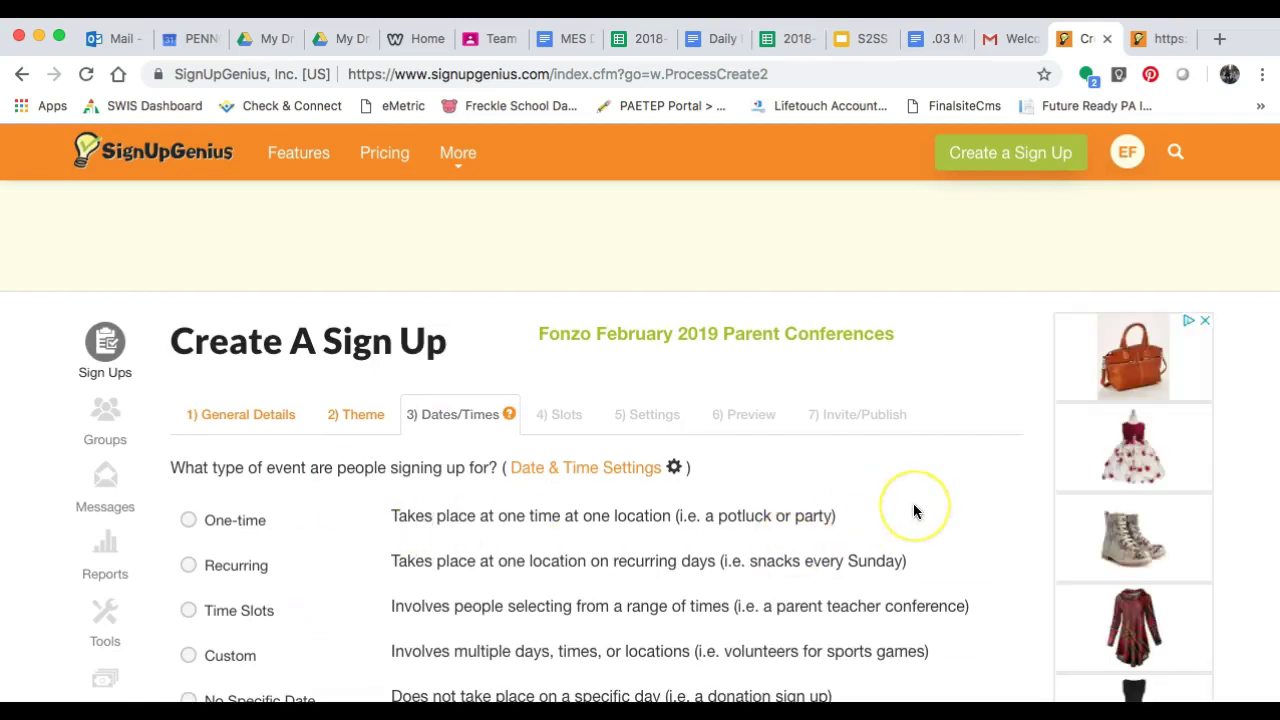
- Make the sign up a time slots event
scroll(913, 511, down, 1)
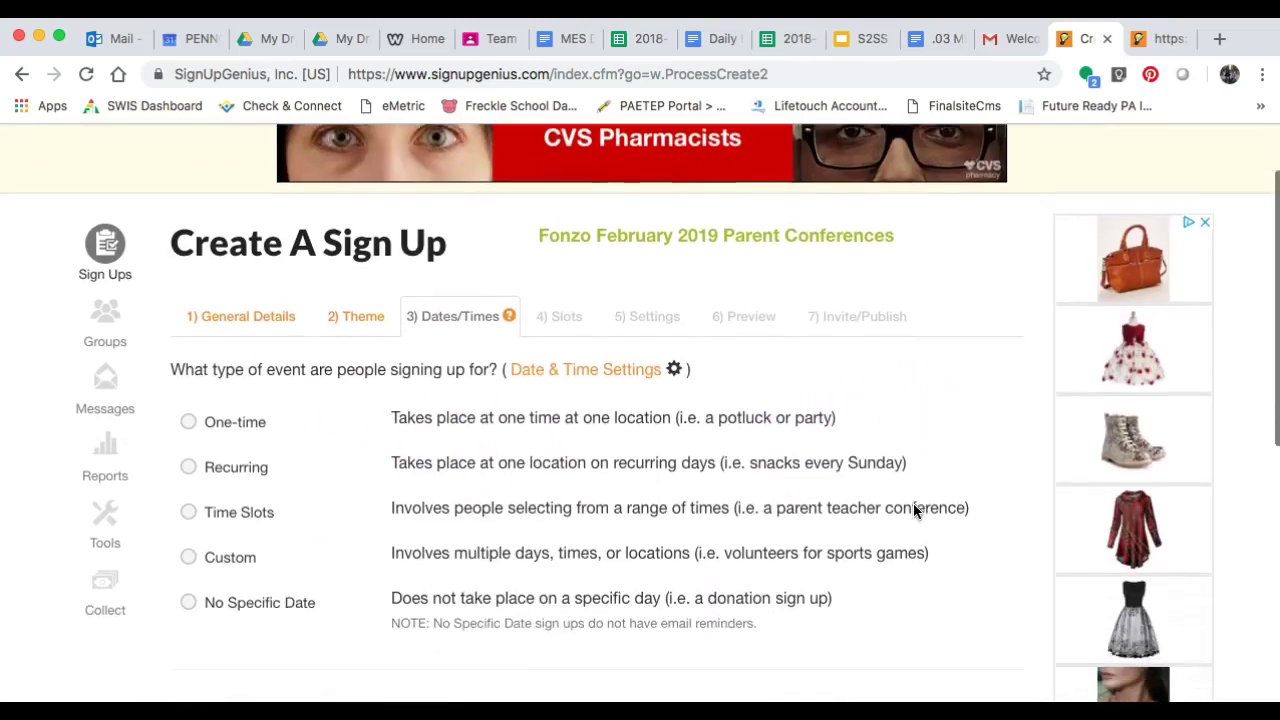
scroll(913, 511, down, 1)
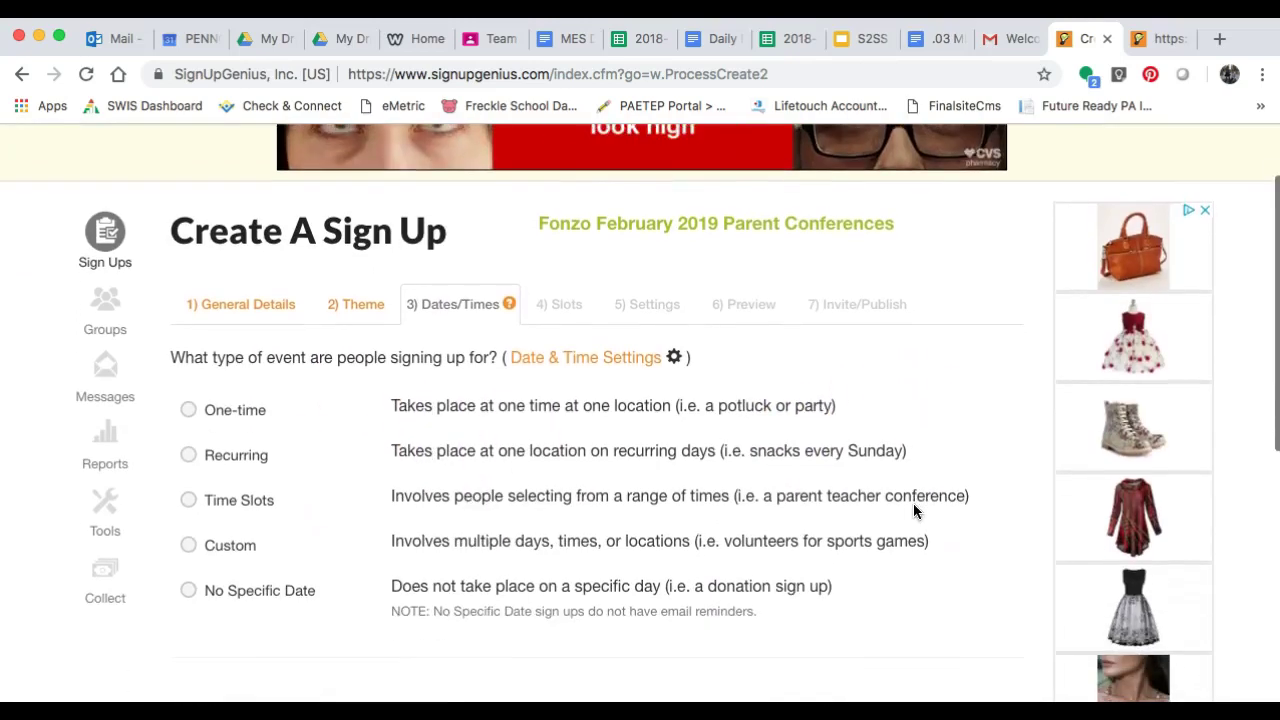
click(194, 500)
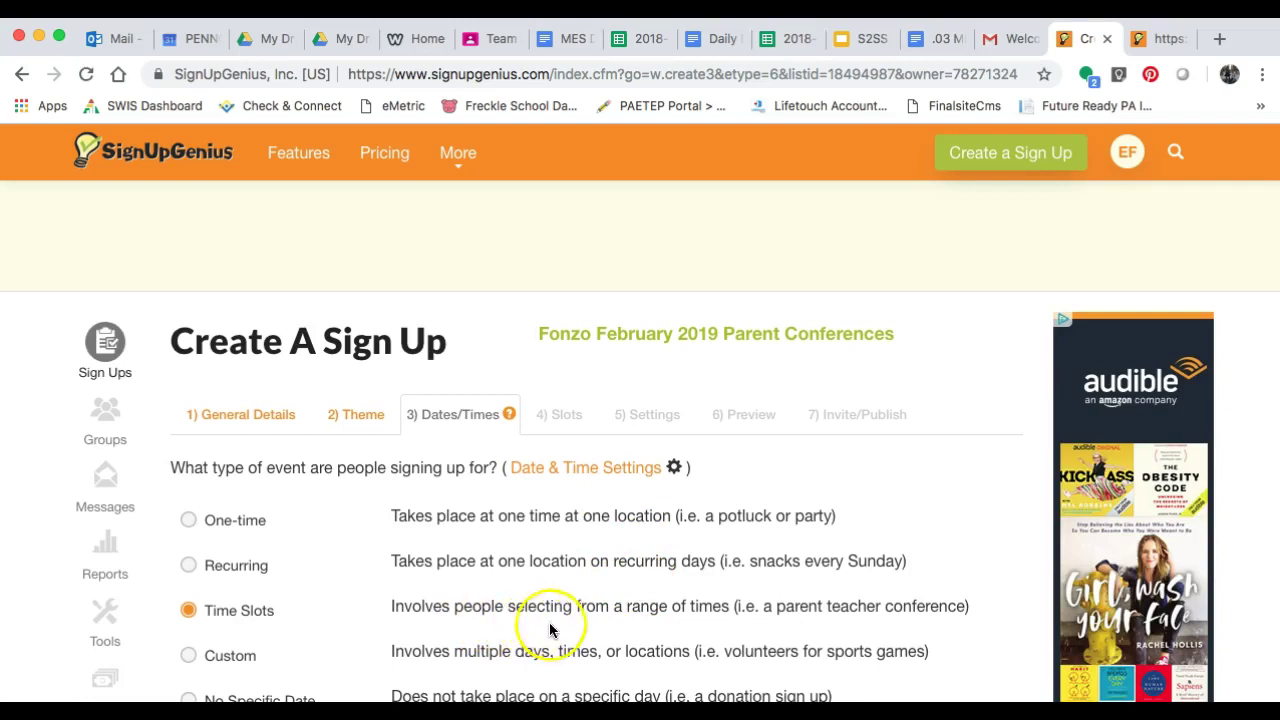
scroll(671, 622, down, 4)
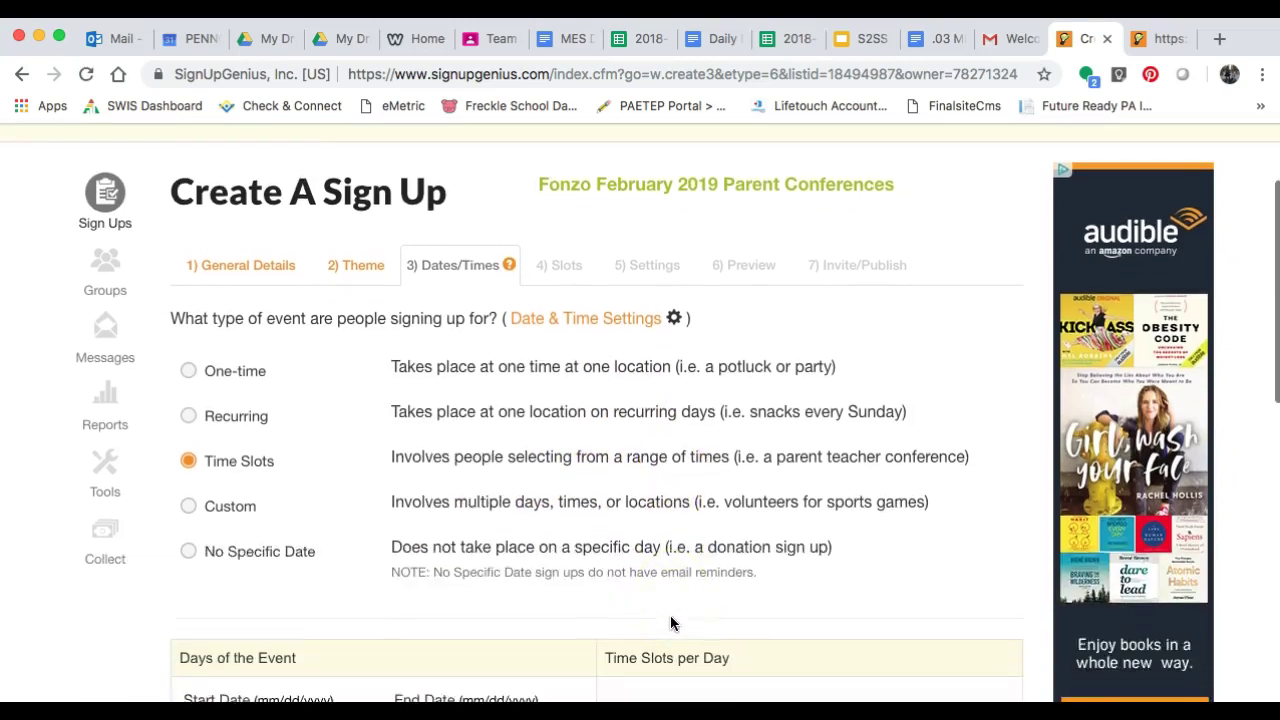
scroll(428, 443, down, 5)
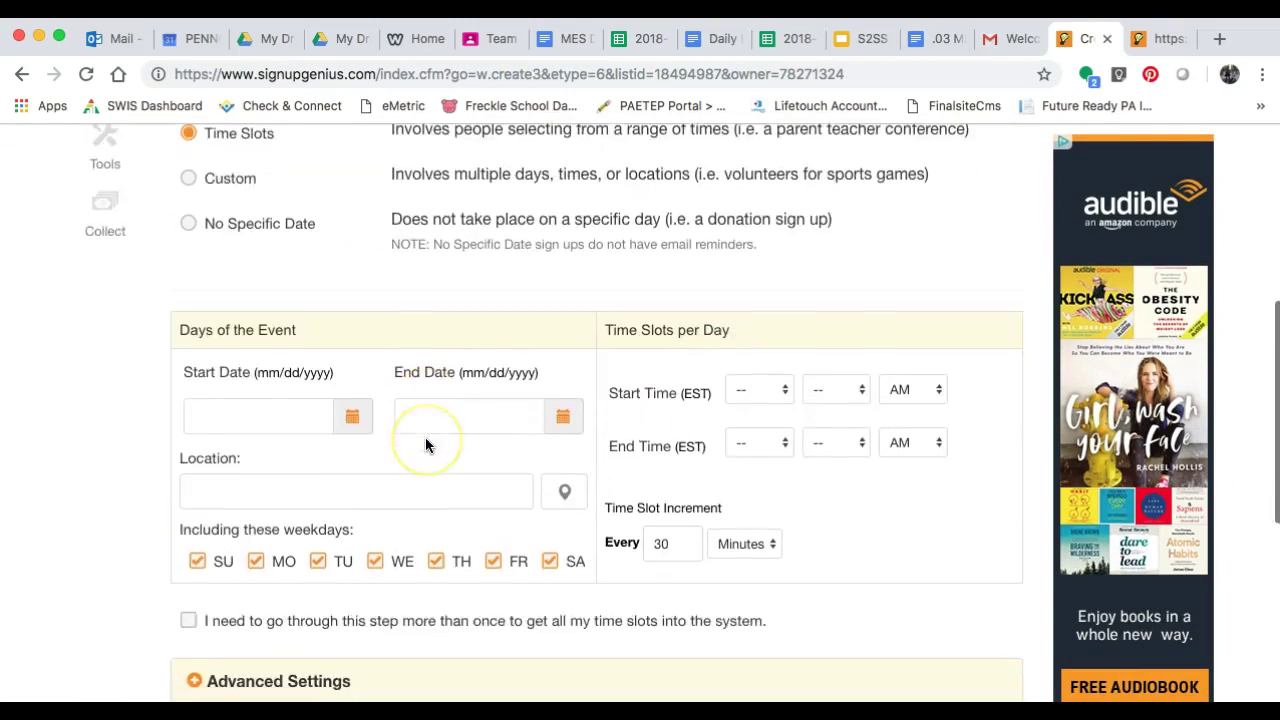
- Set the event dates from February 1 to February 4, 2019
click(366, 346)
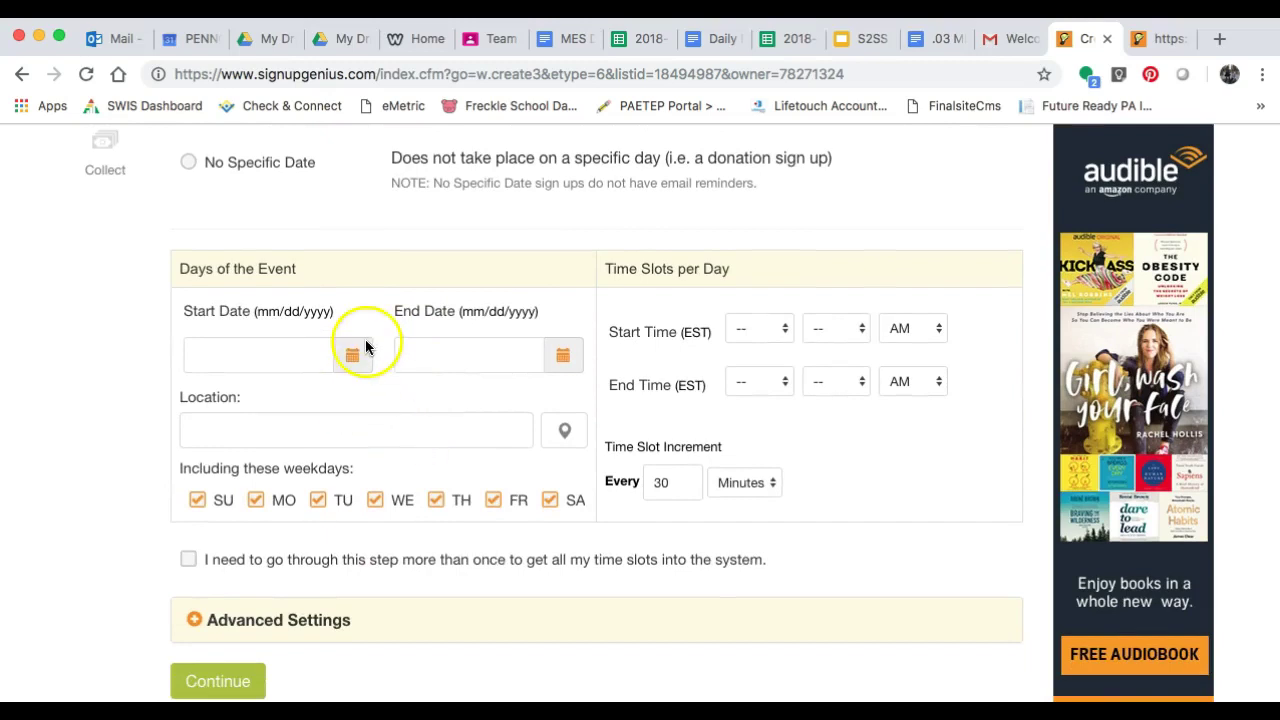
click(362, 348)
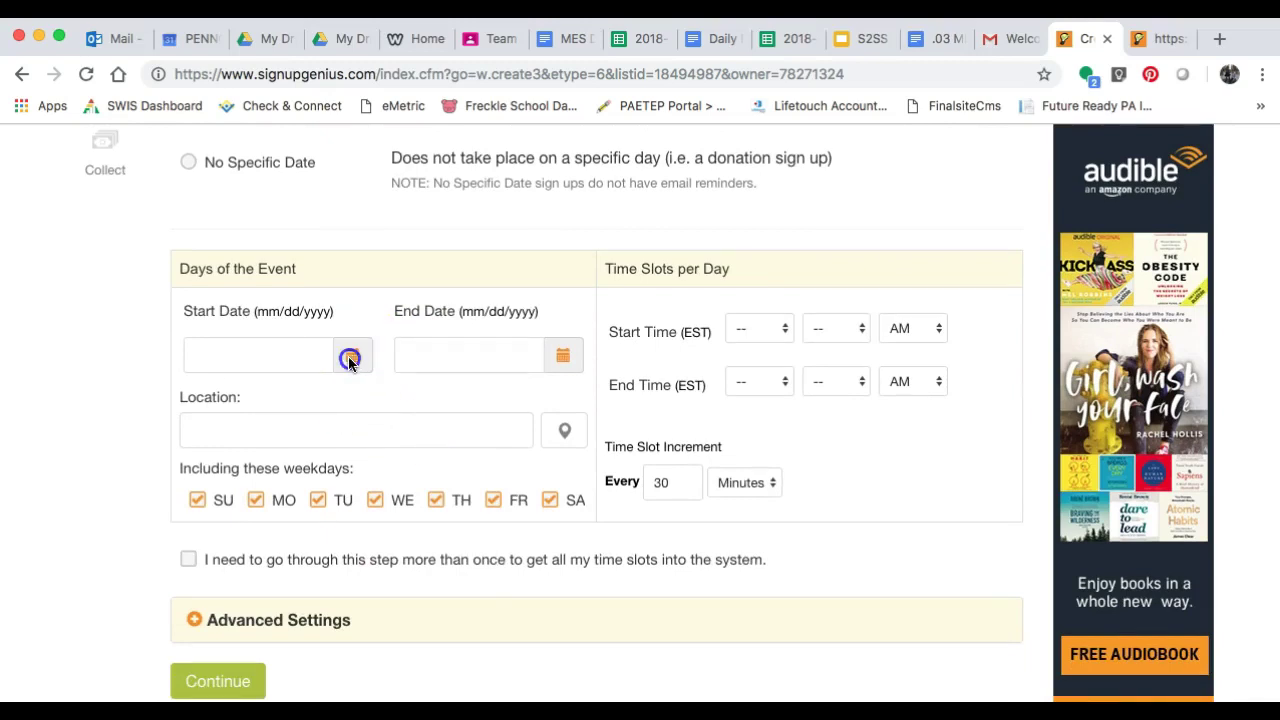
click(537, 383)
click(507, 448)
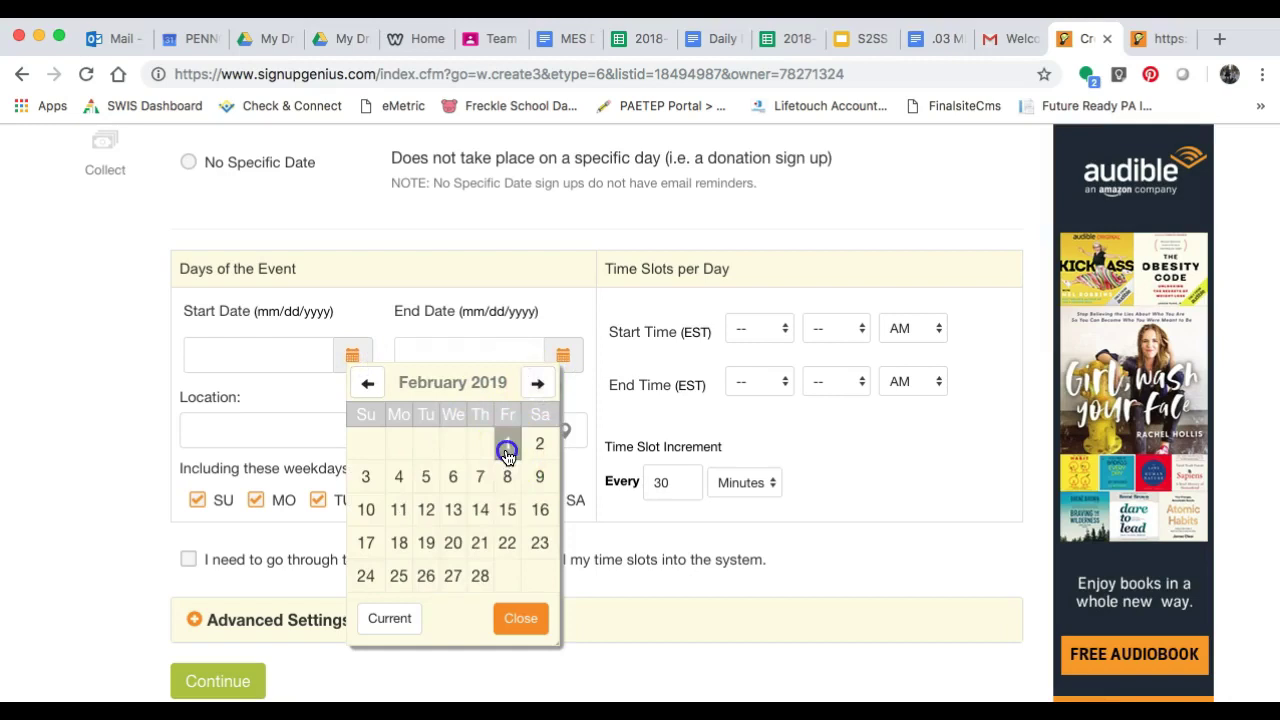
click(564, 356)
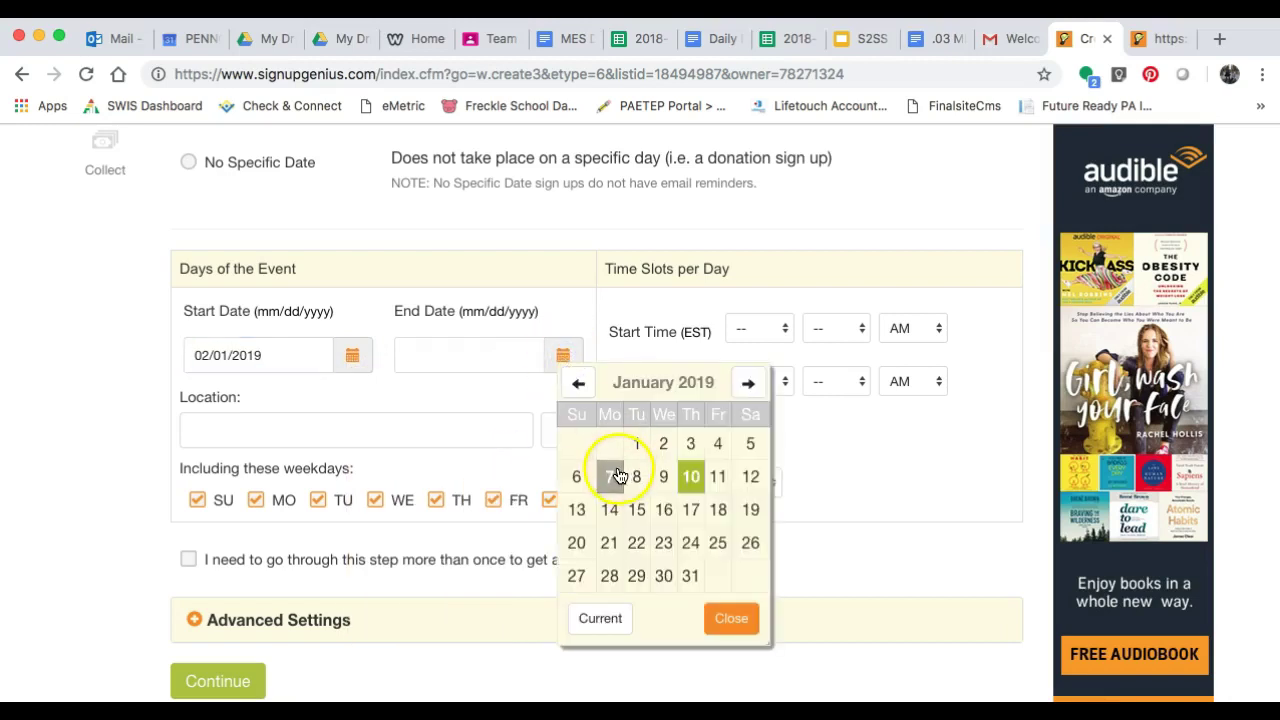
click(748, 383)
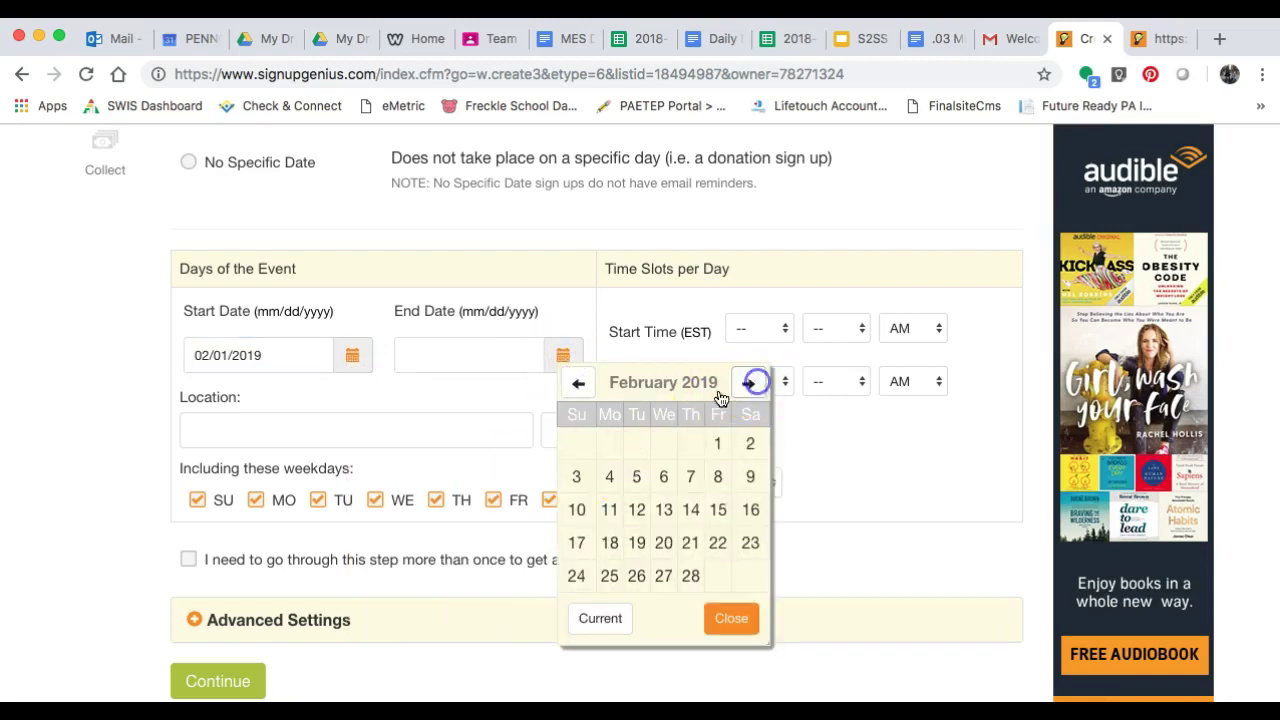
click(609, 479)
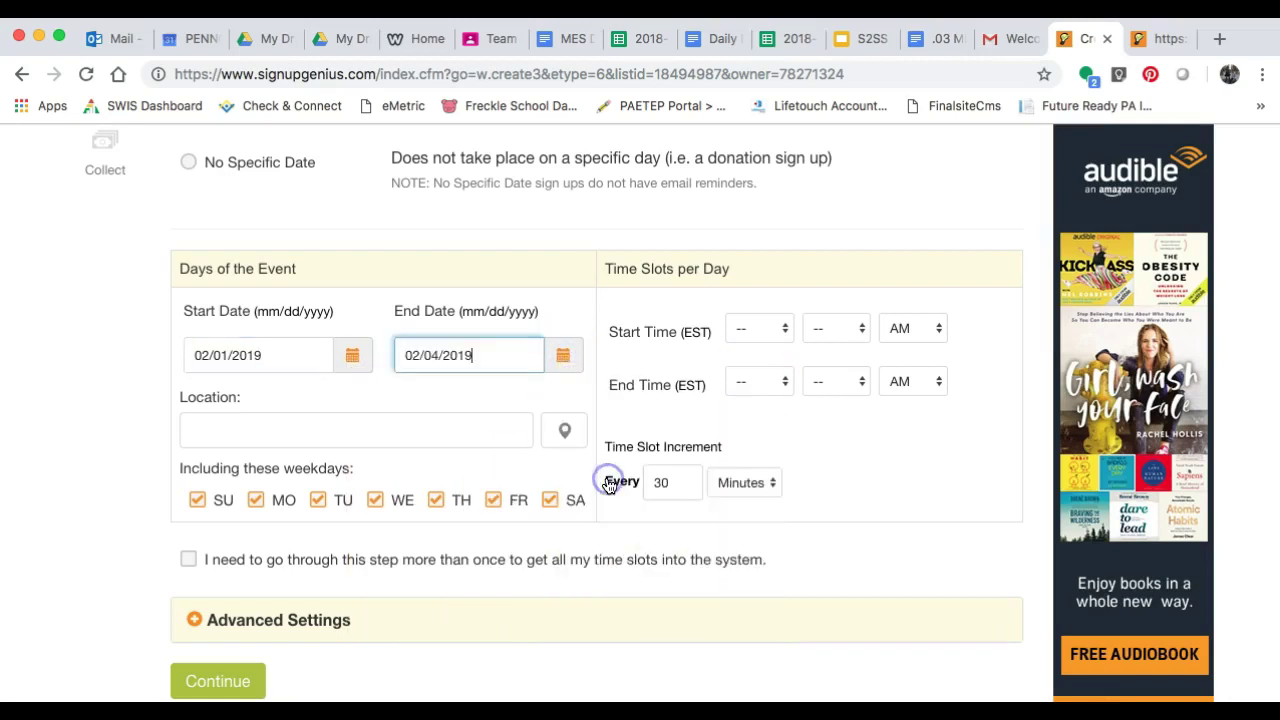
- Exclude Sunday, Saturday, Thursday, Wednesday and Tuesday, leaving only Mondays and Fridays
click(198, 501)
click(553, 501)
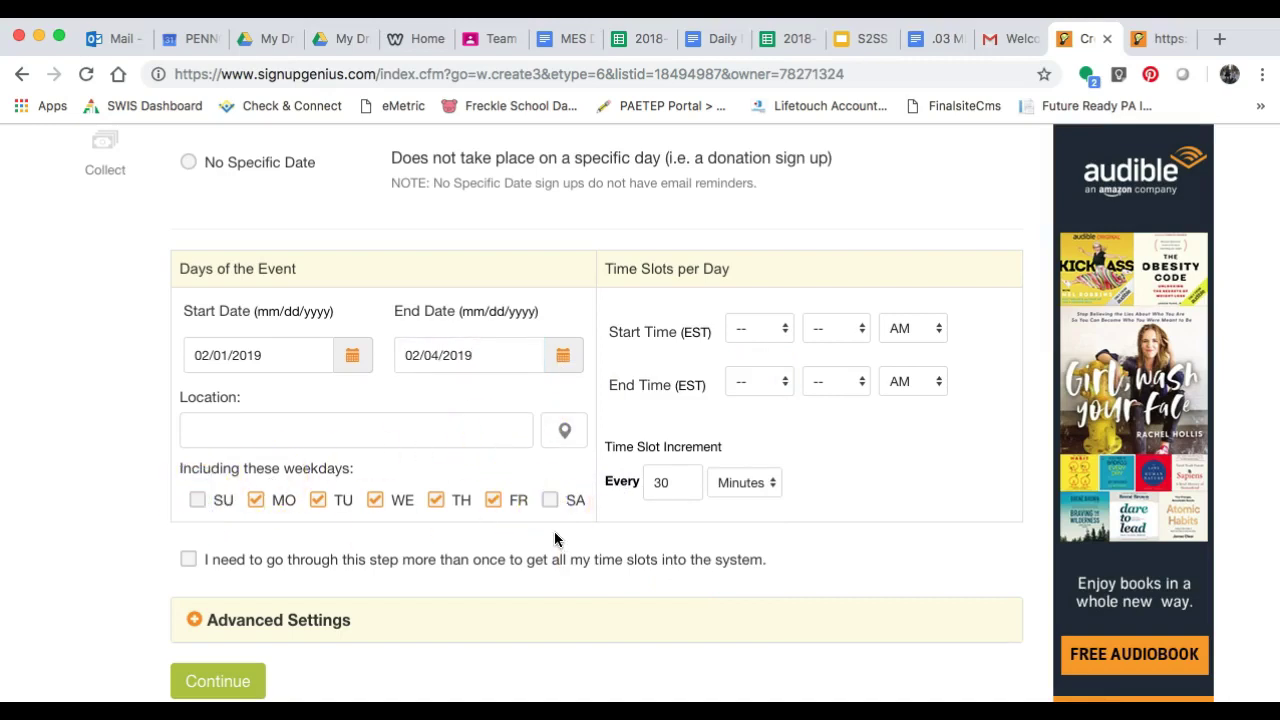
click(436, 501)
click(372, 501)
click(317, 501)
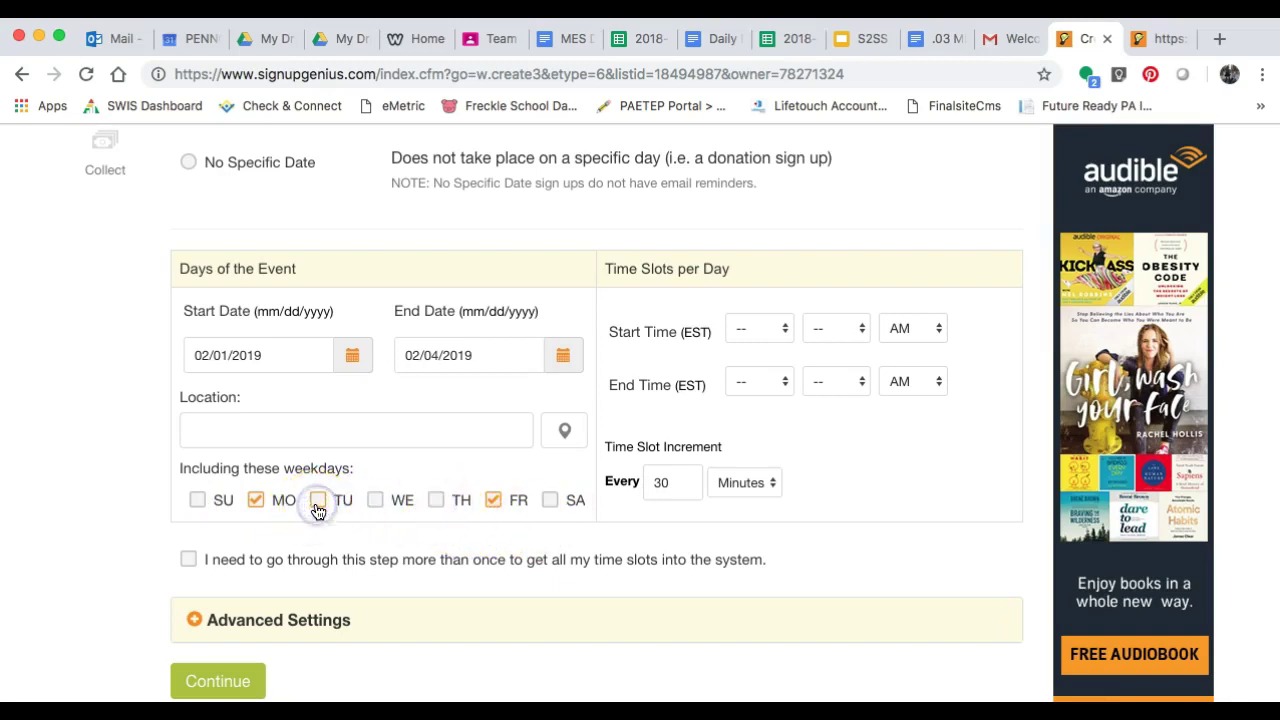
- Set the daily hours to 12:00 PM through 8:00 PM
click(779, 329)
click(765, 345)
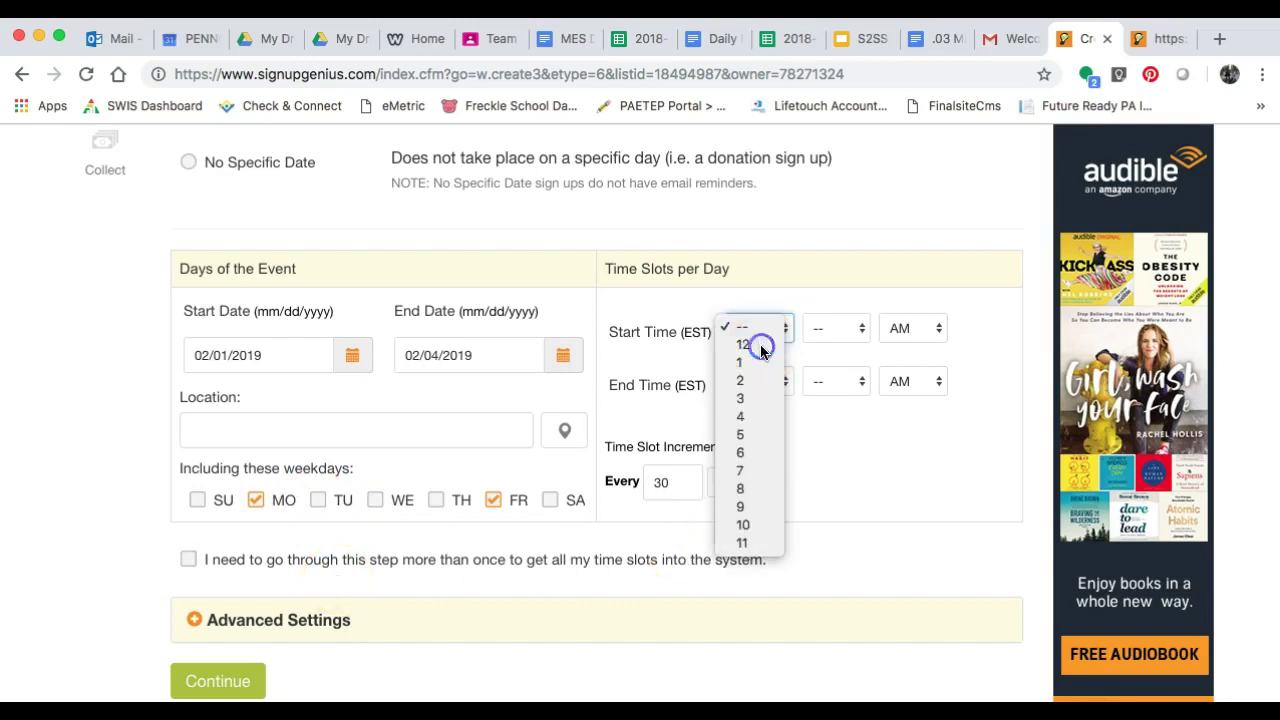
click(850, 329)
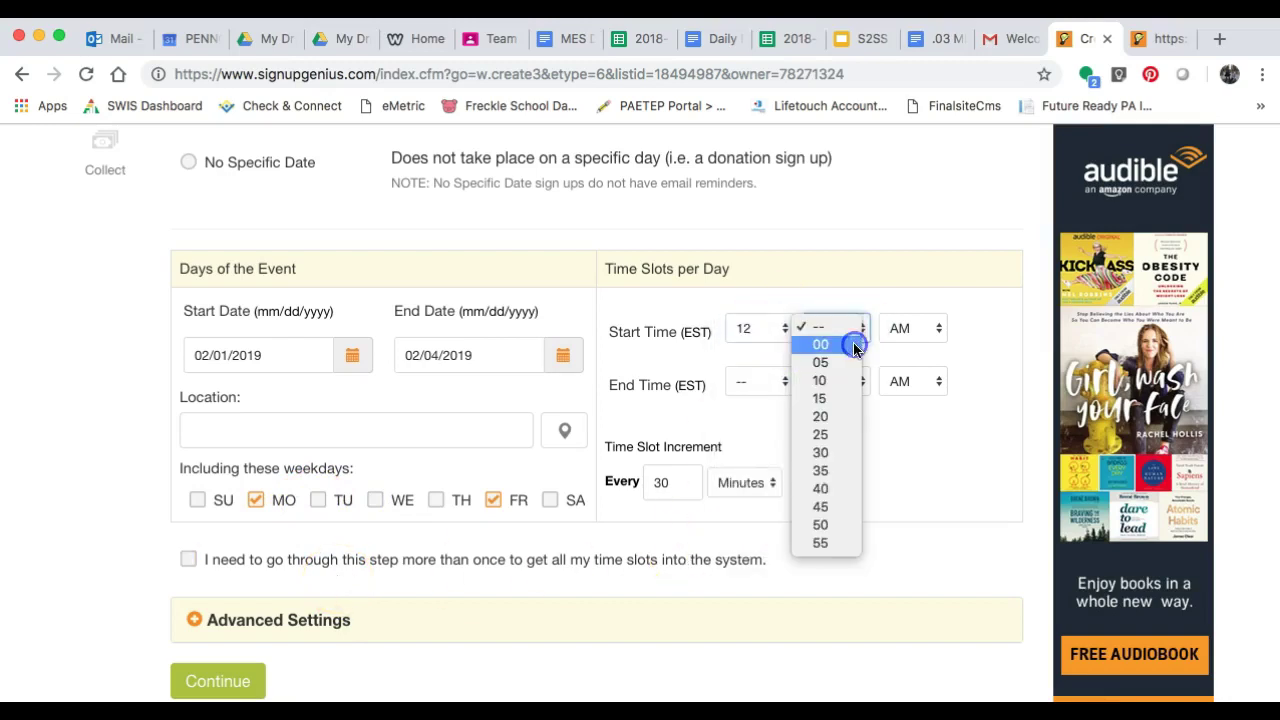
click(854, 344)
click(933, 331)
click(929, 345)
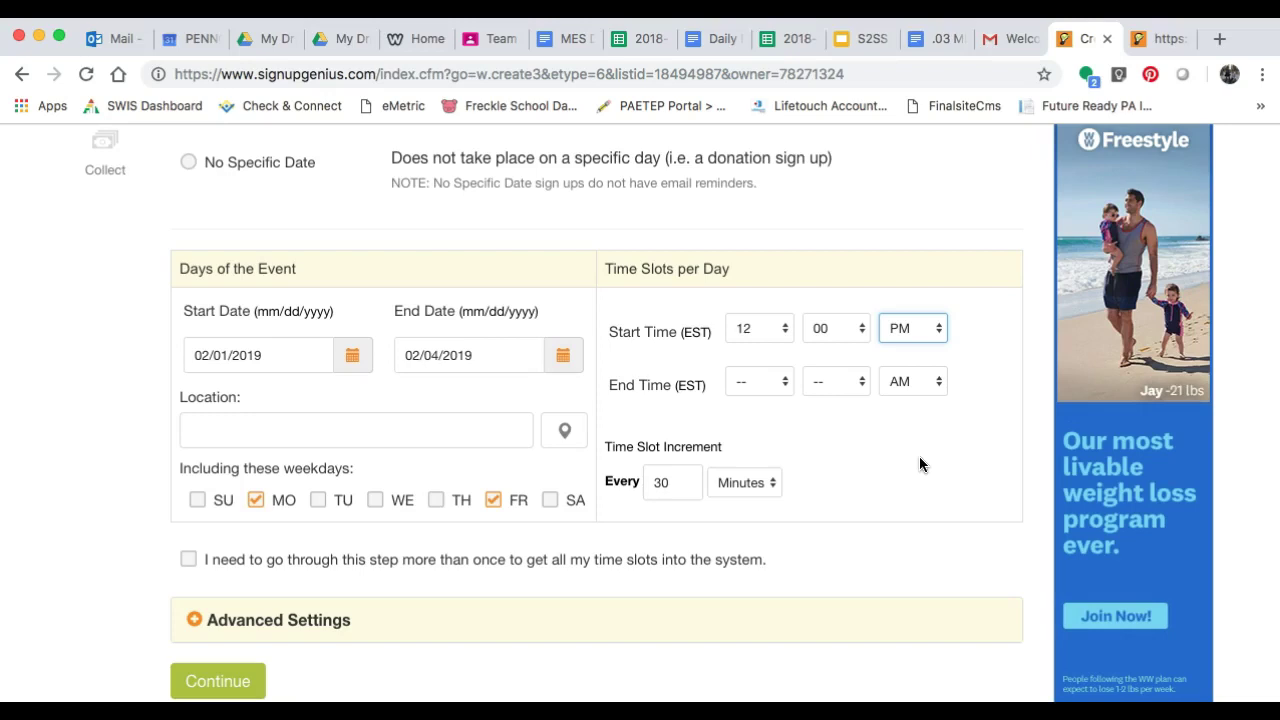
click(785, 389)
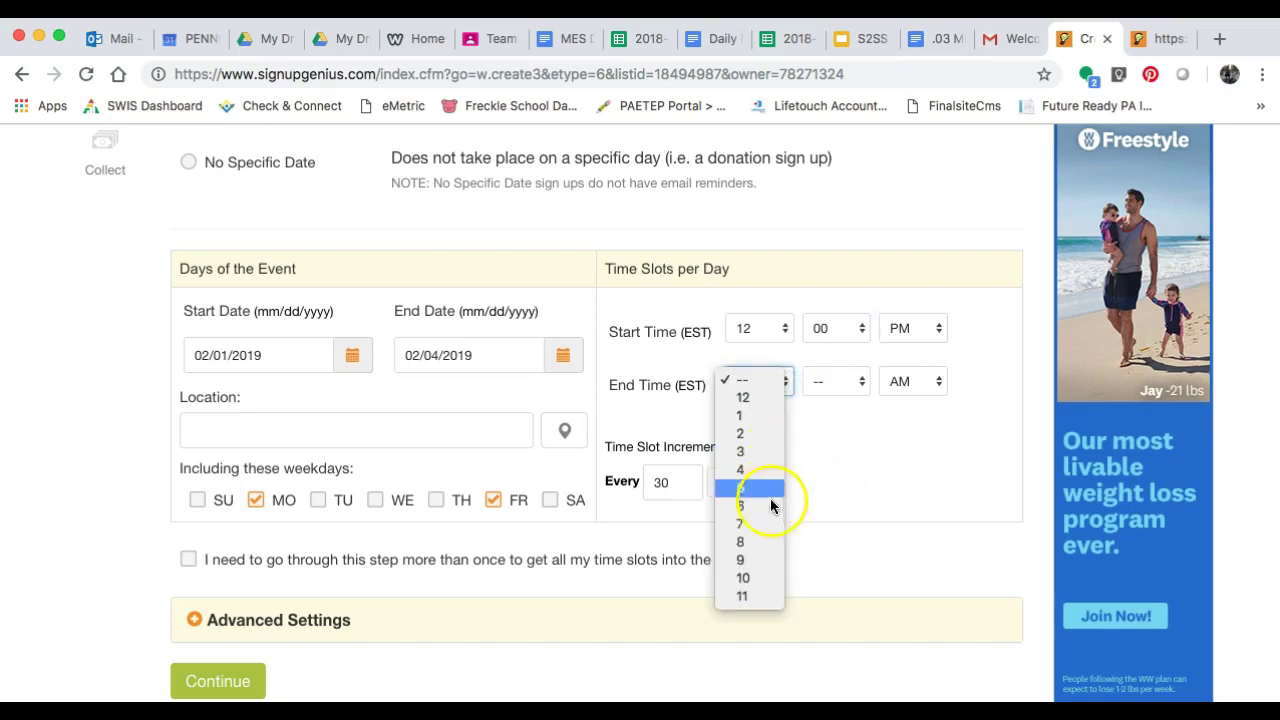
click(770, 541)
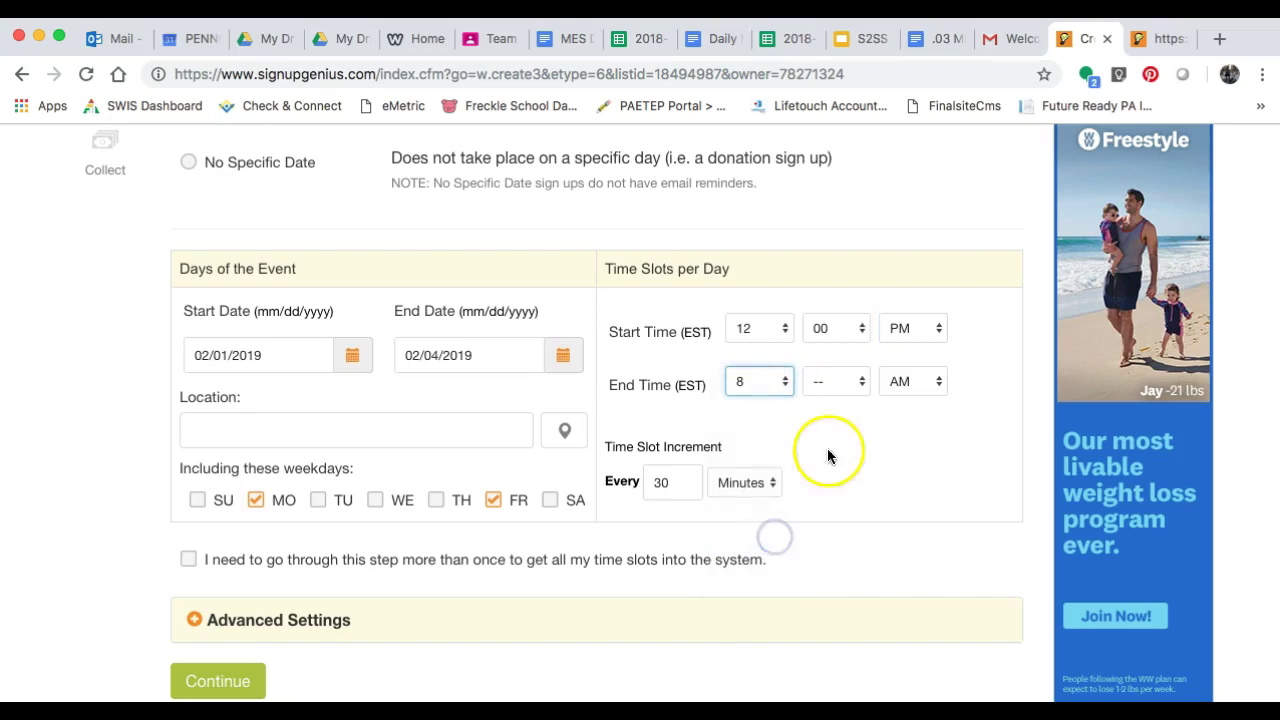
click(860, 384)
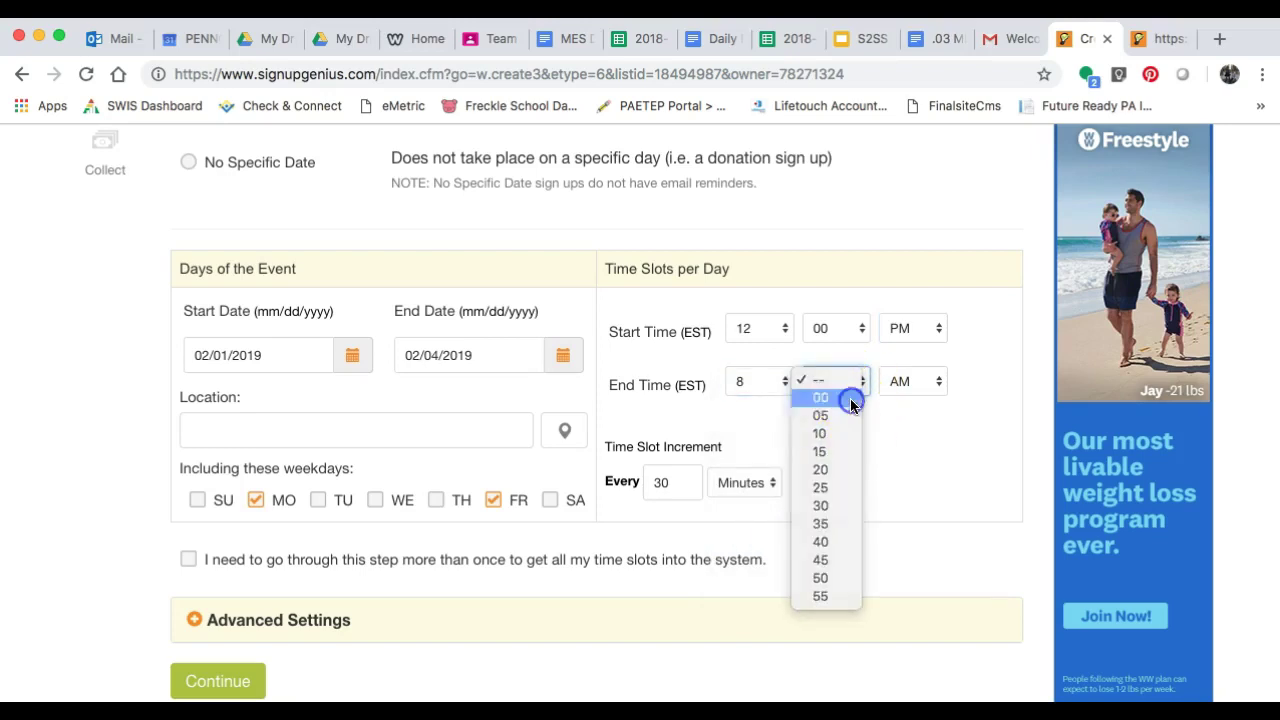
click(854, 399)
click(940, 383)
click(932, 398)
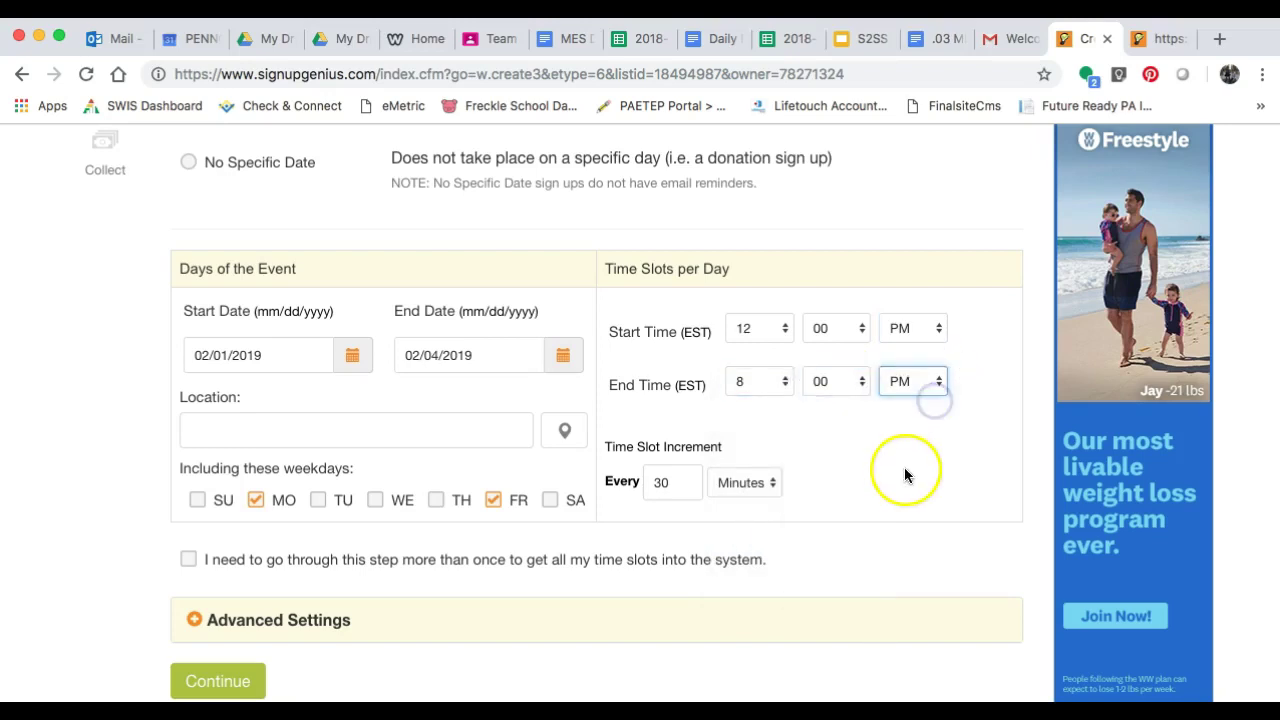
- Set the time slot increment to every 15 minutes and save the dates and times
scroll(718, 450, down, 1)
click(680, 447)
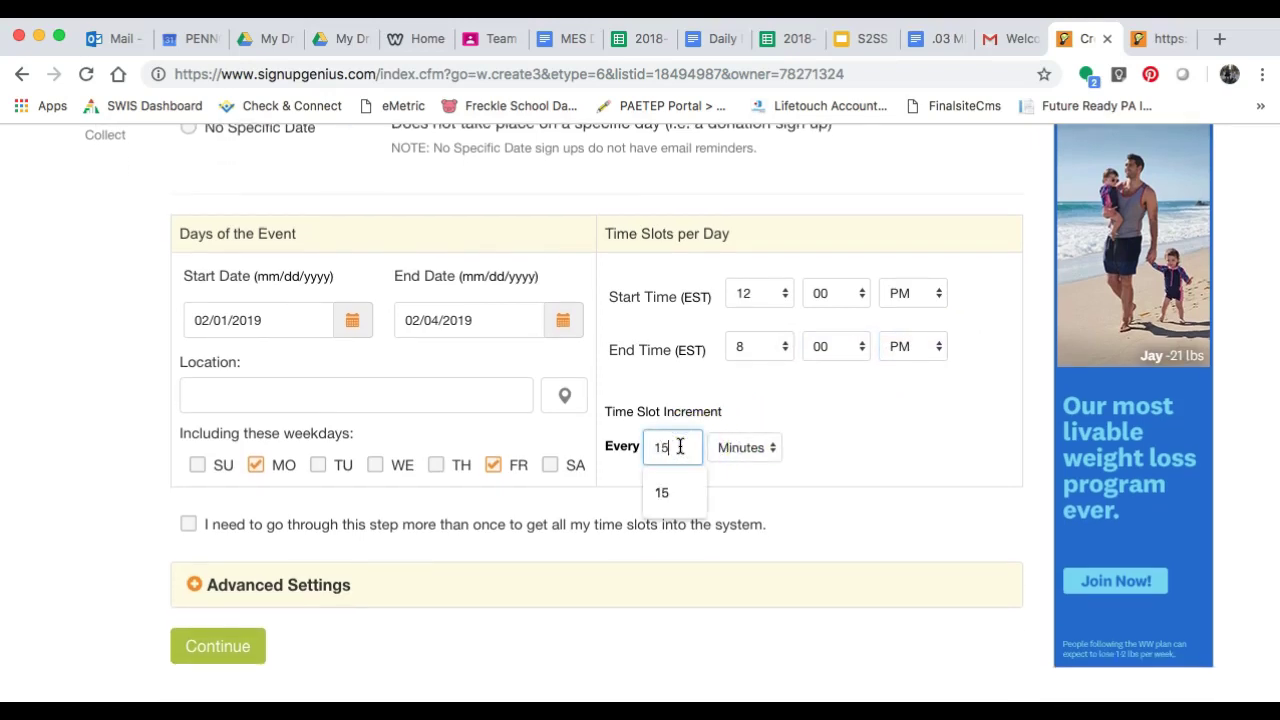
click(670, 492)
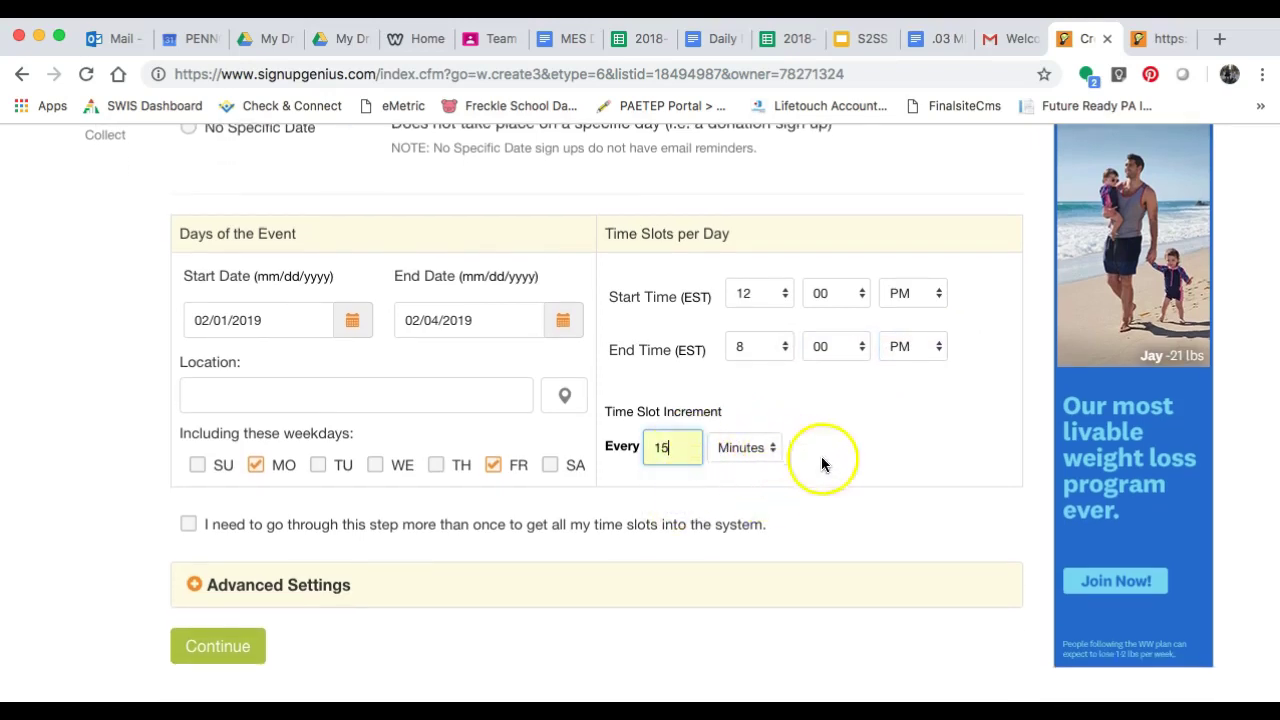
scroll(735, 520, down, 3)
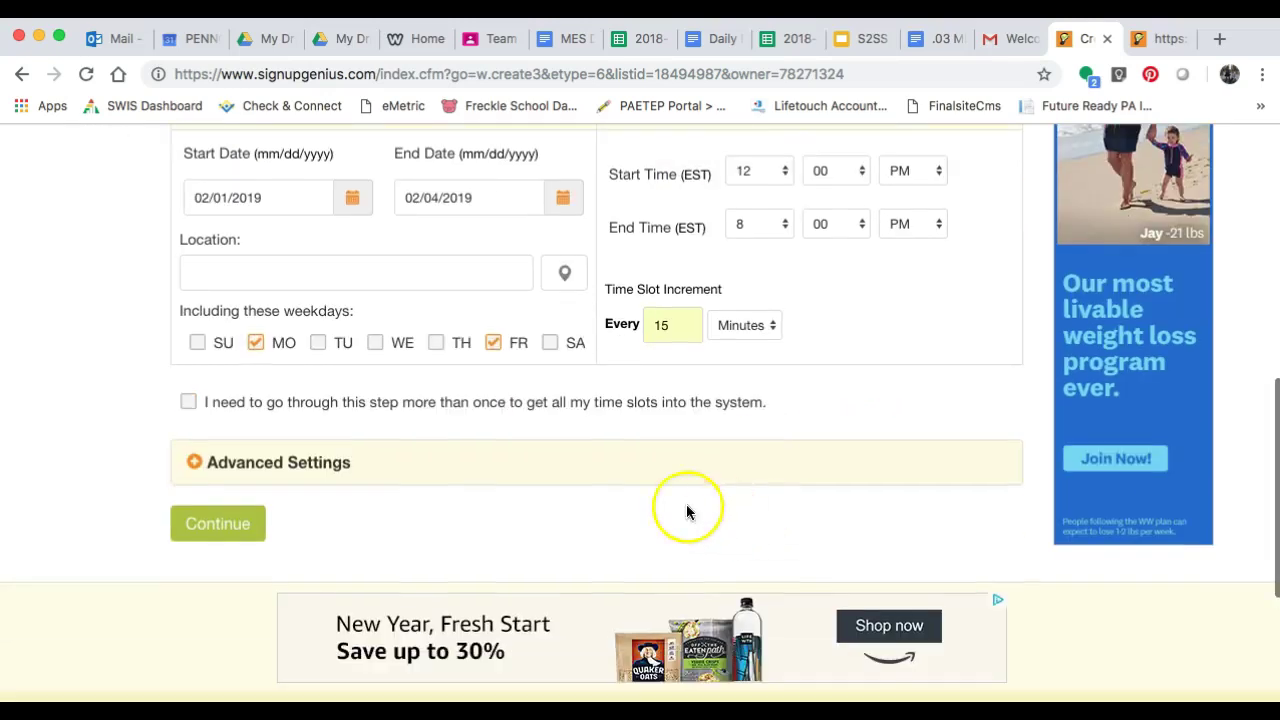
click(219, 533)
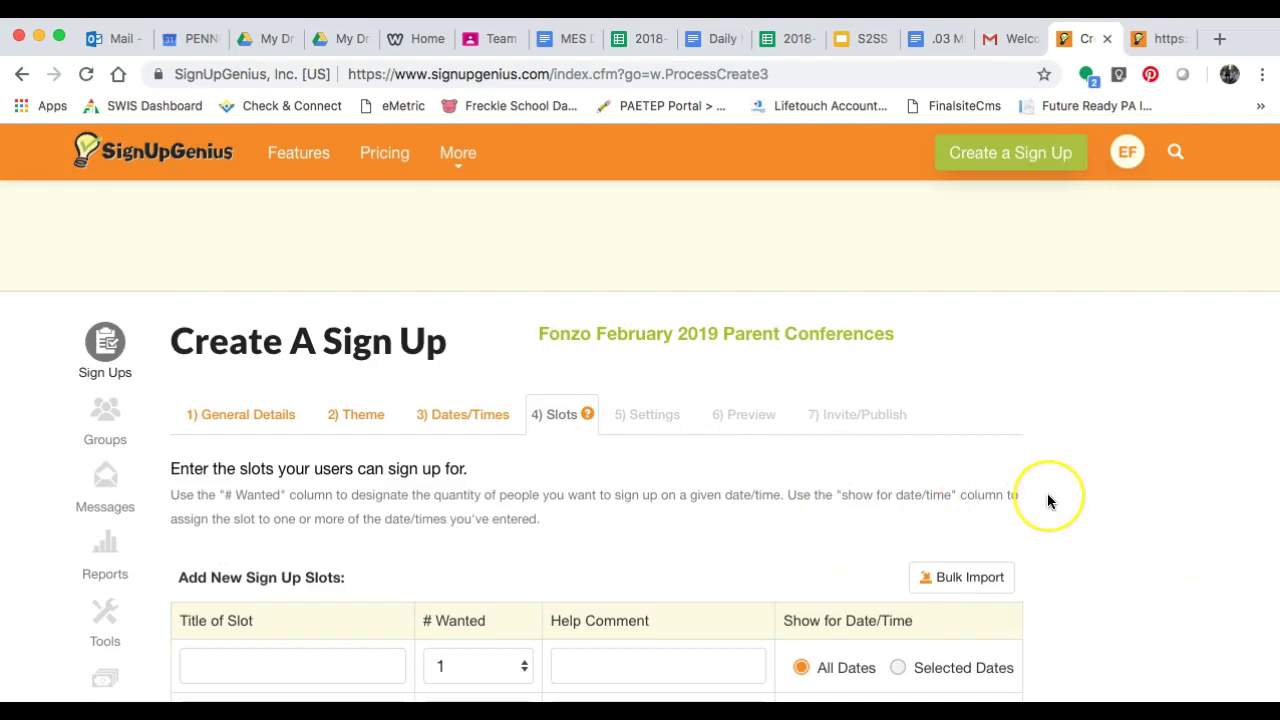
- Limit the 12:00 slot to 02/01/2019 12:00–12:15pm only
scroll(1048, 500, down, 5)
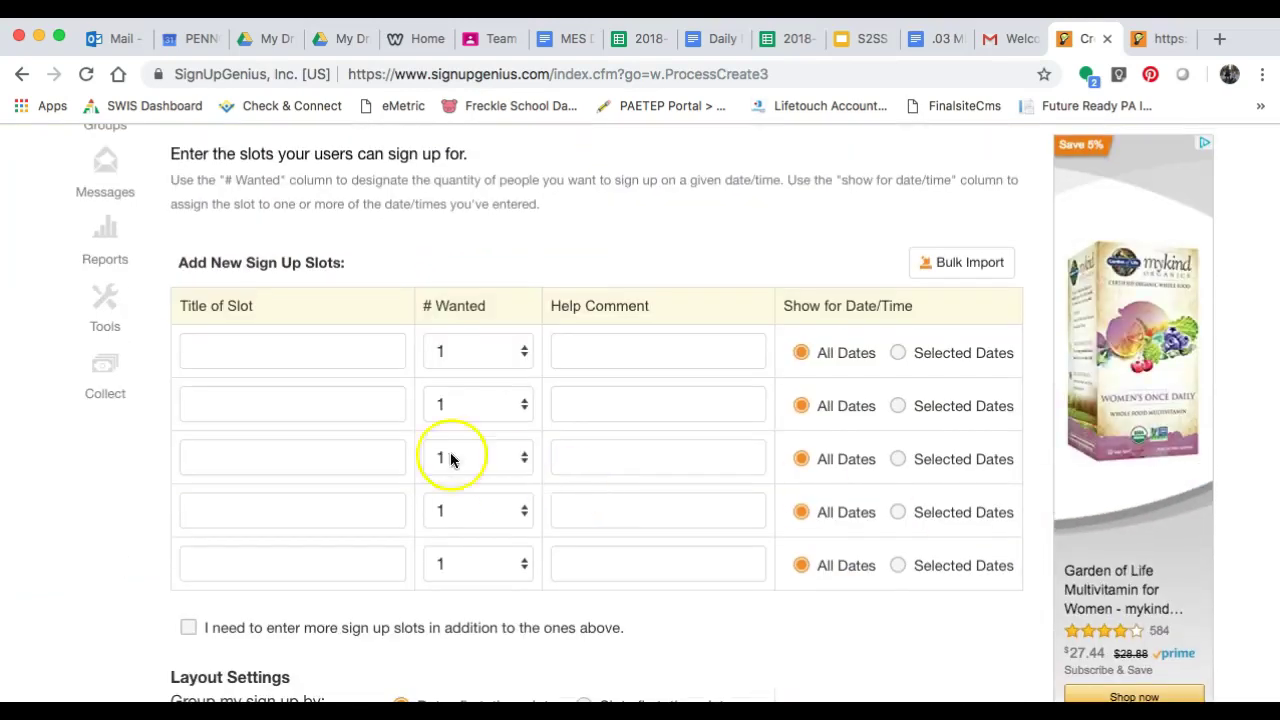
click(335, 349)
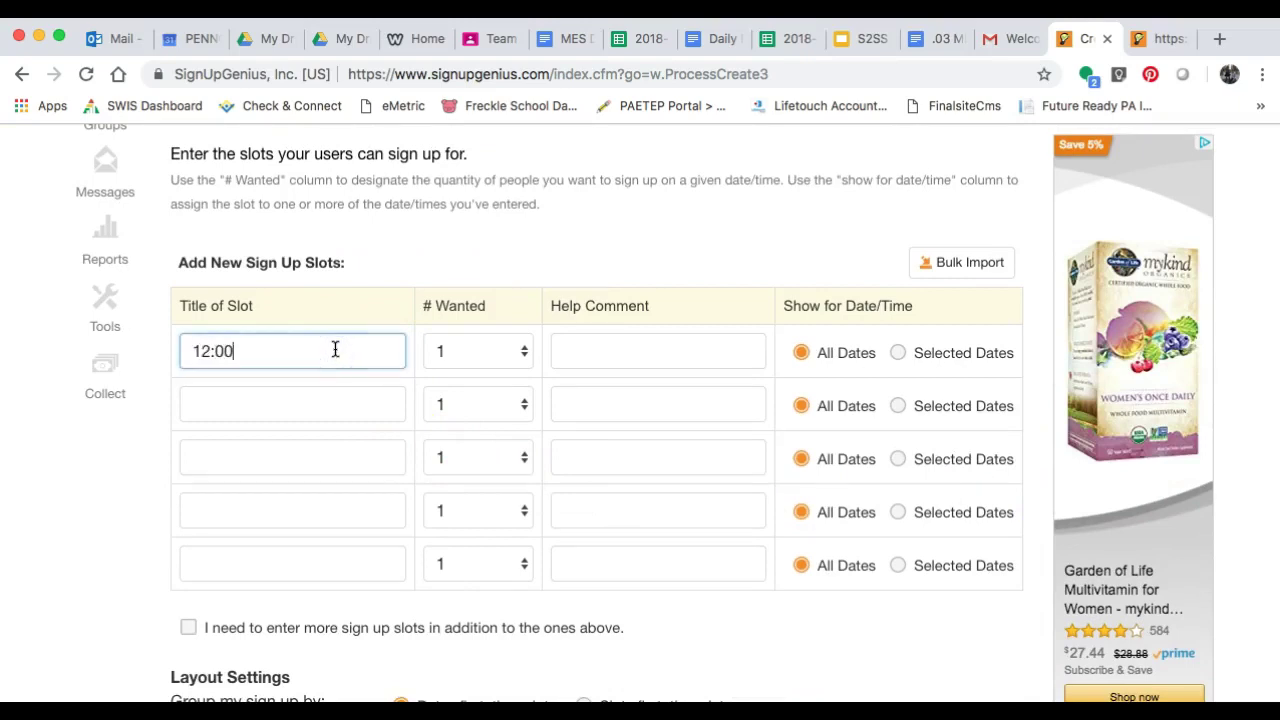
click(897, 352)
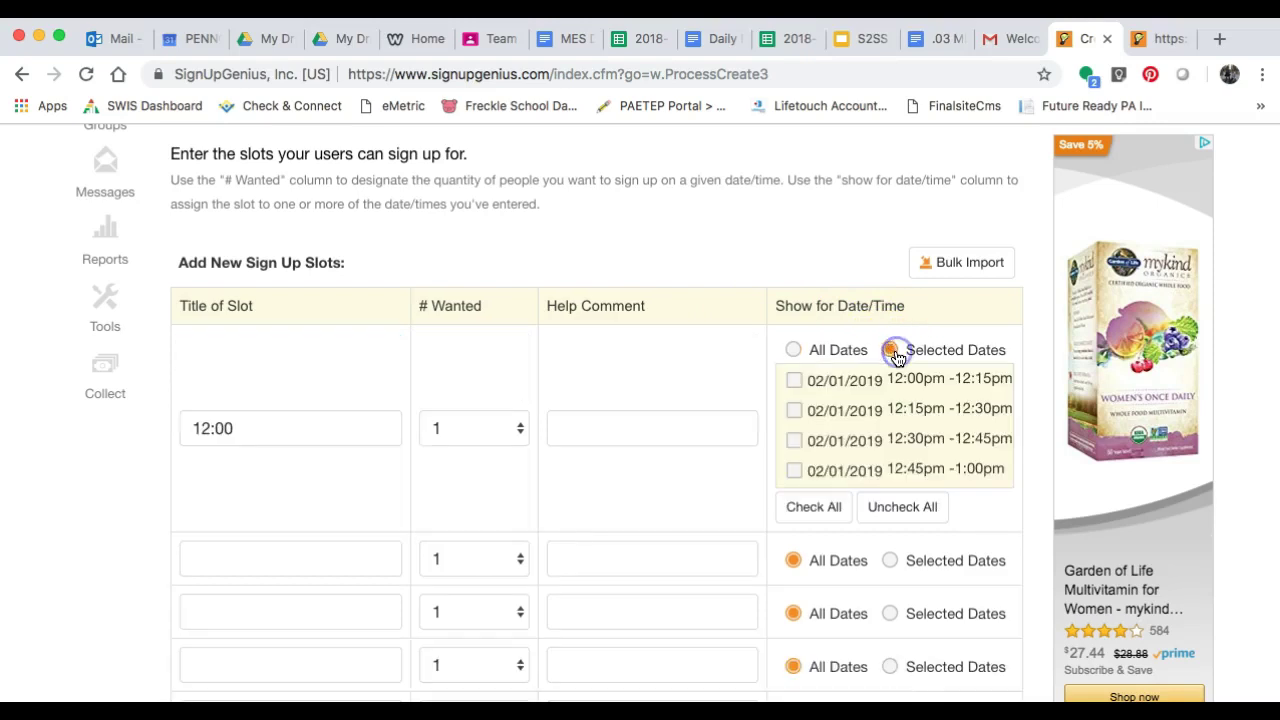
click(791, 383)
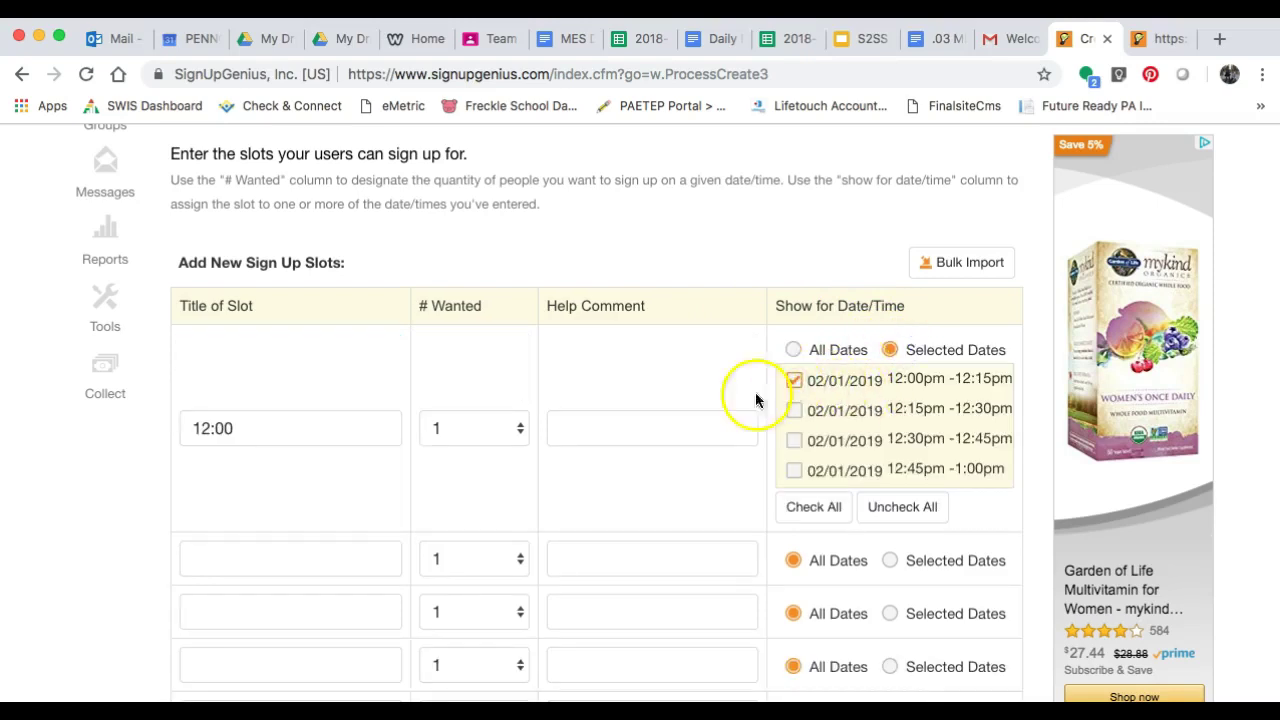
- Add a 12:15 slot tied only to 02/01/2019 12:15–12:30pm
scroll(240, 600, down, 3)
click(253, 414)
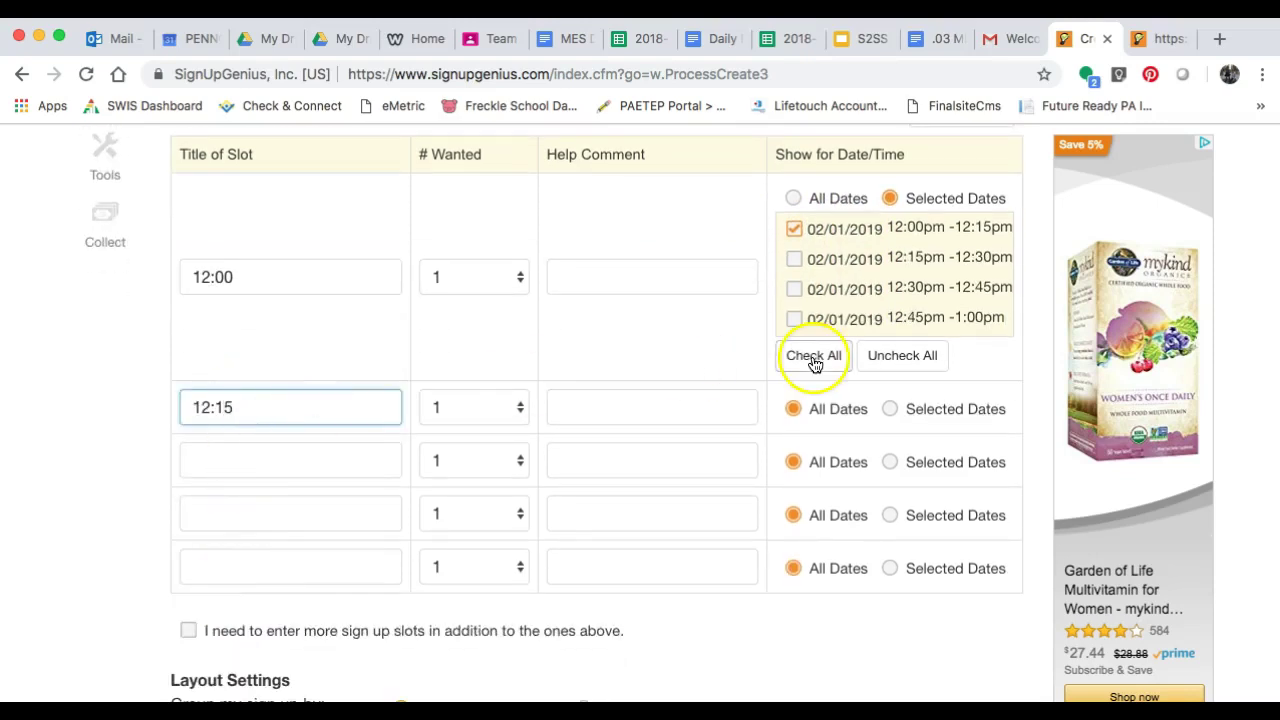
click(889, 409)
click(805, 469)
- Add a 12:30 slot tied only to 02/01/2019 12:30–12:45pm
scroll(591, 594, down, 3)
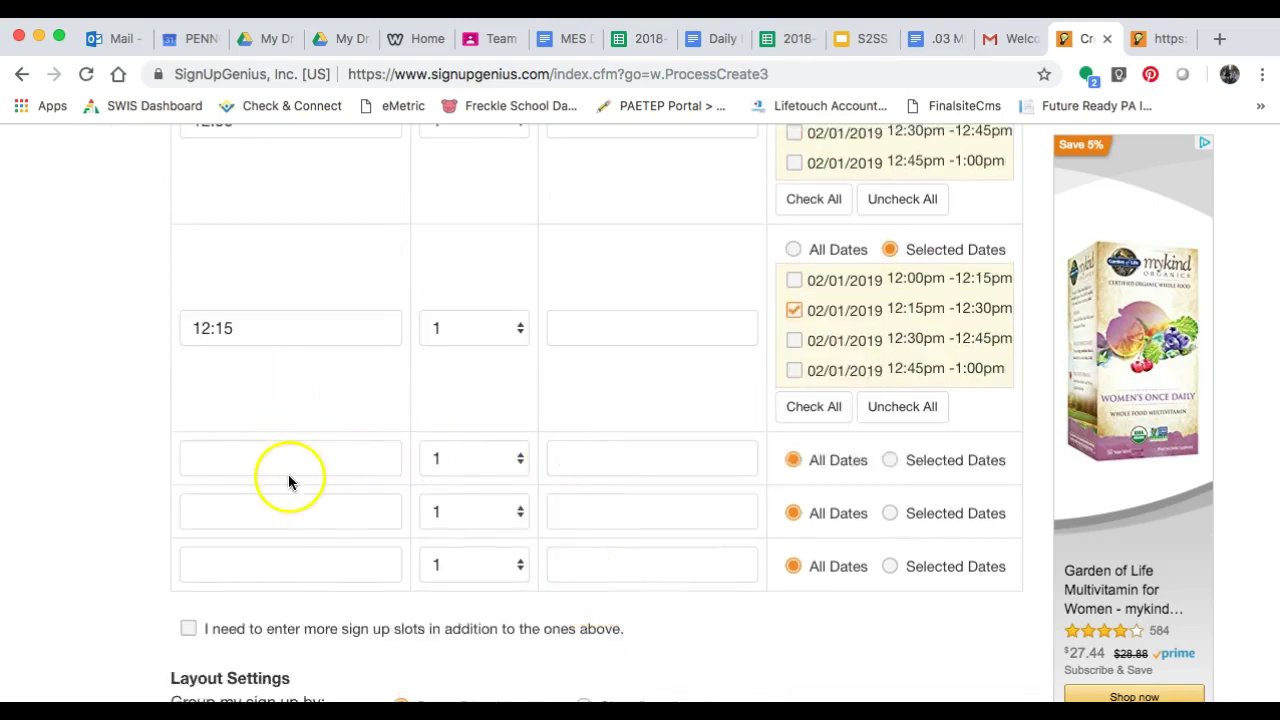
scroll(289, 482, down, 2)
click(275, 345)
text(12:30)
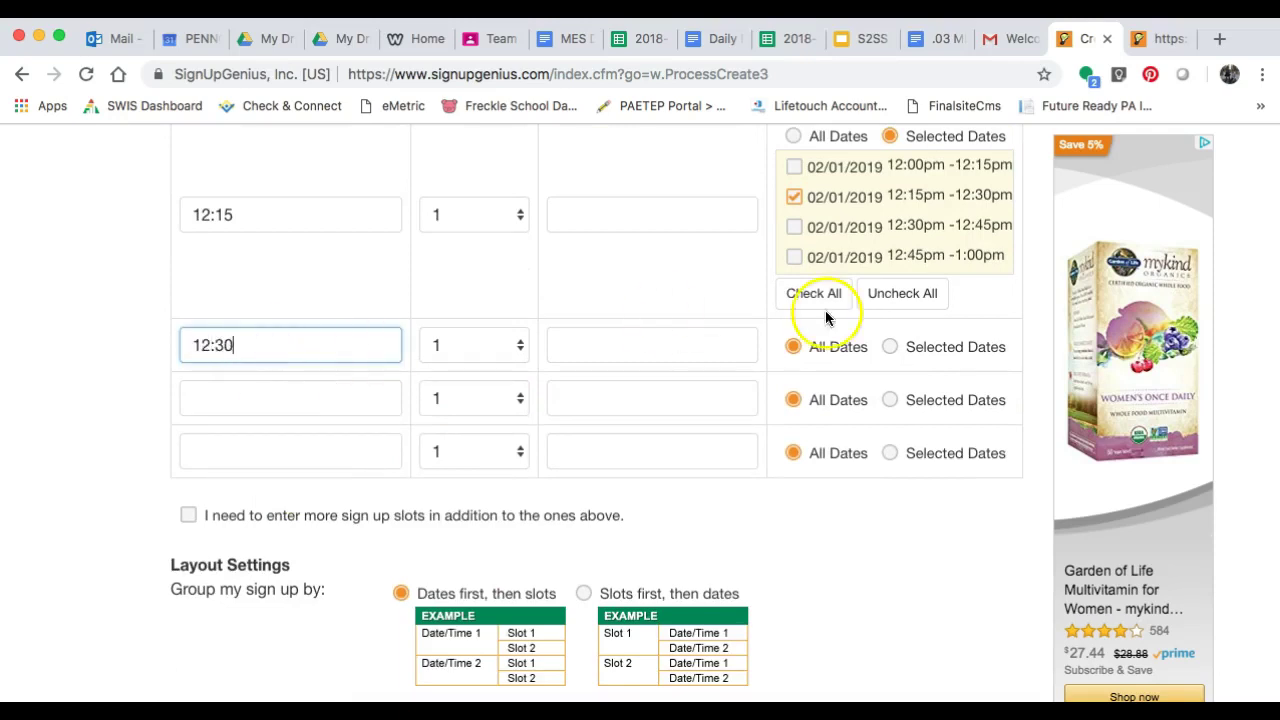
click(890, 347)
click(795, 436)
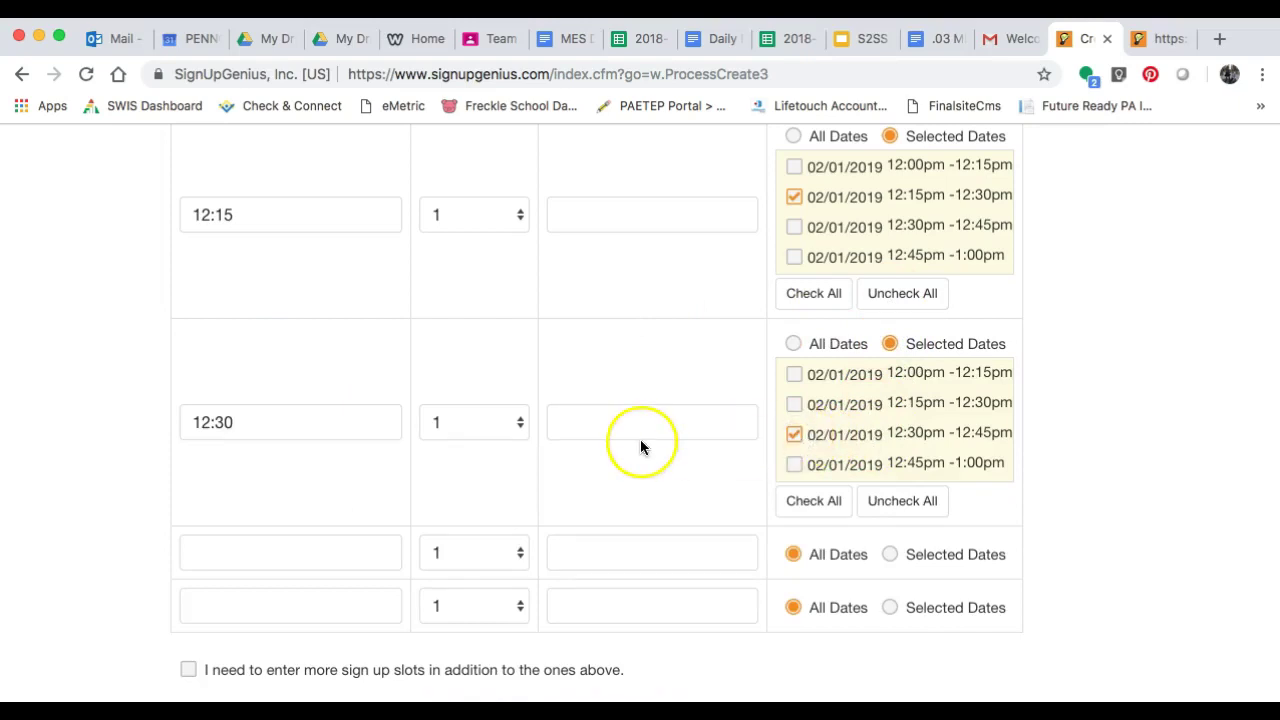
- Review the slot list and enable the extra-slots option
scroll(660, 440, down, 3)
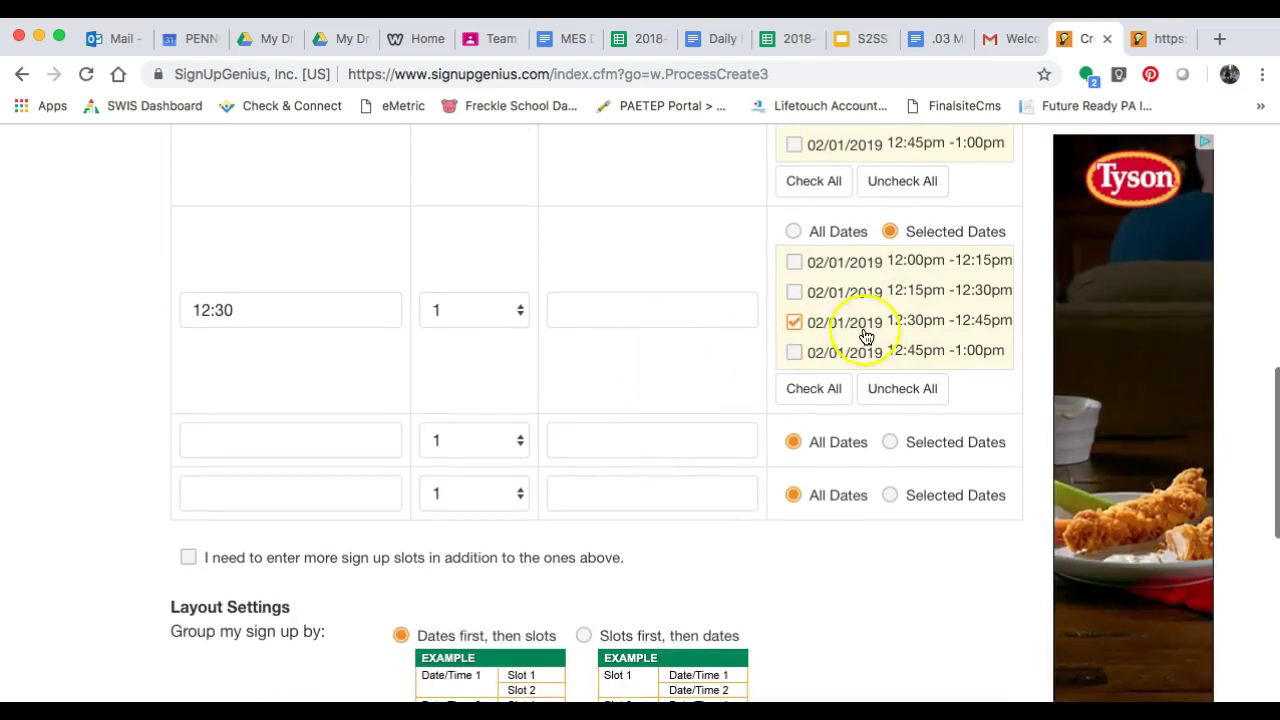
scroll(860, 336, down, 3)
scroll(866, 337, down, 6)
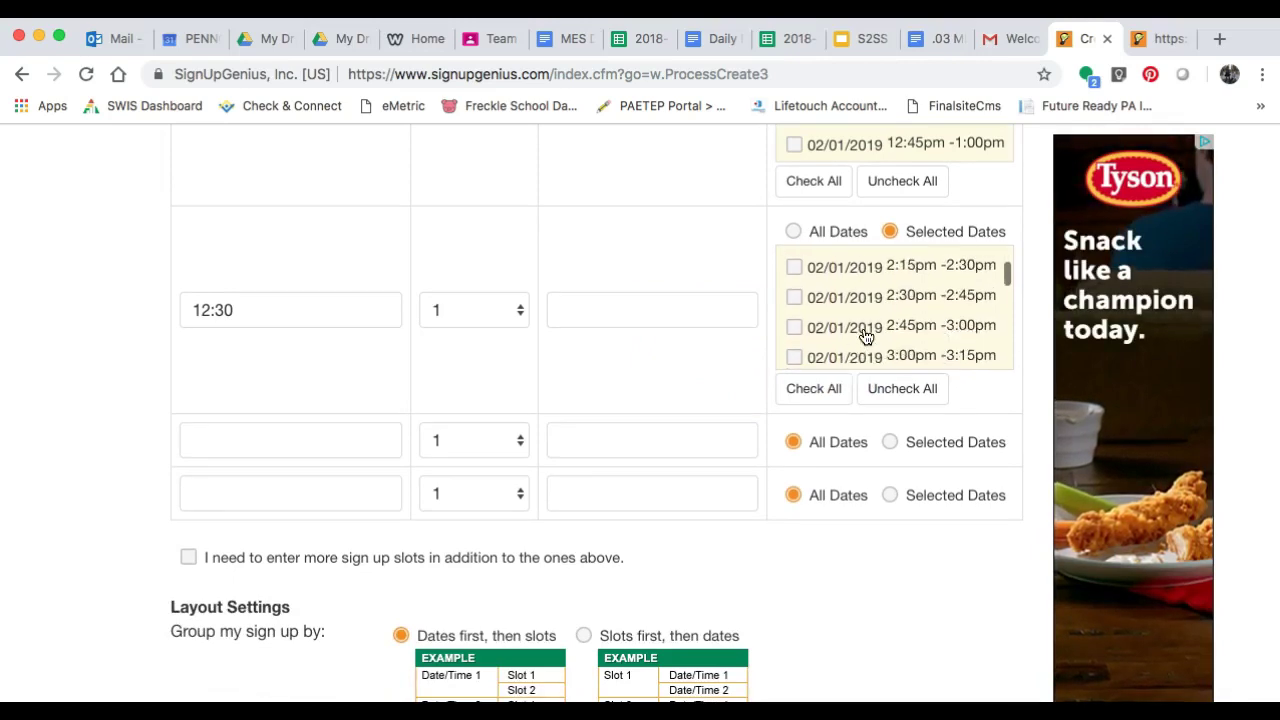
scroll(866, 337, down, 3)
scroll(866, 337, up, 3)
scroll(866, 337, up, 8)
click(866, 337)
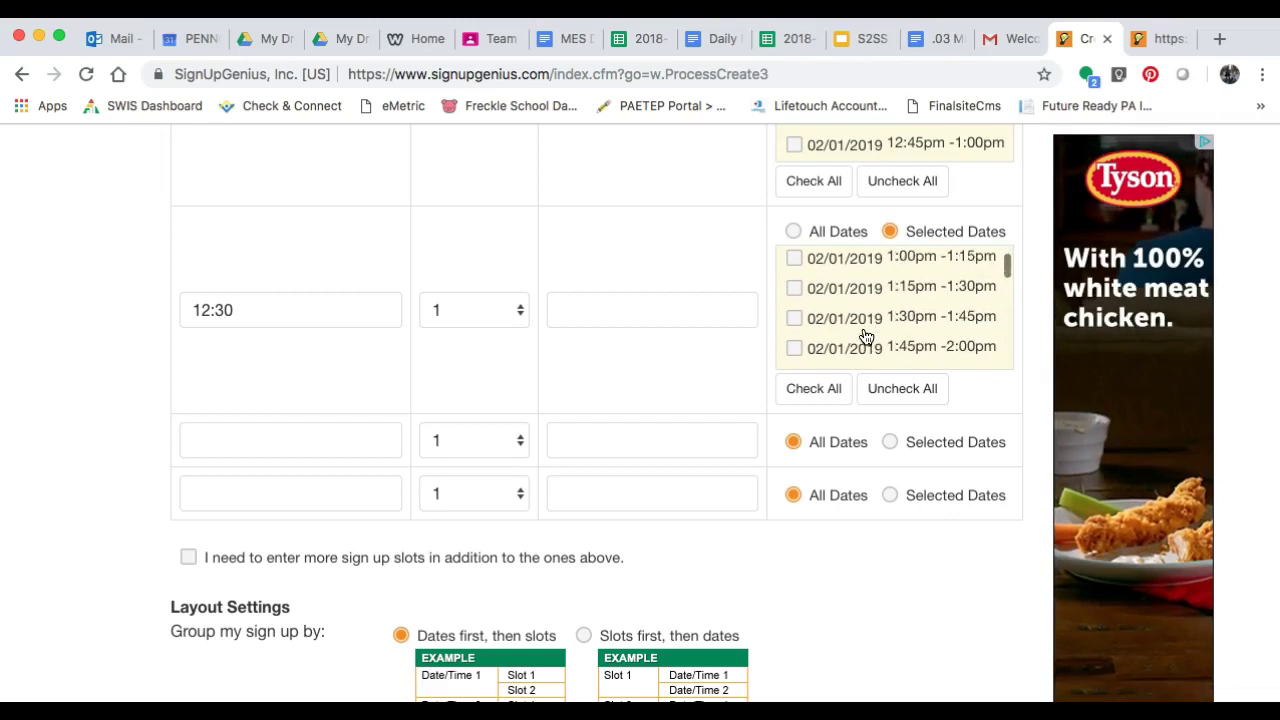
scroll(866, 337, down, 2)
scroll(866, 330, down, 4)
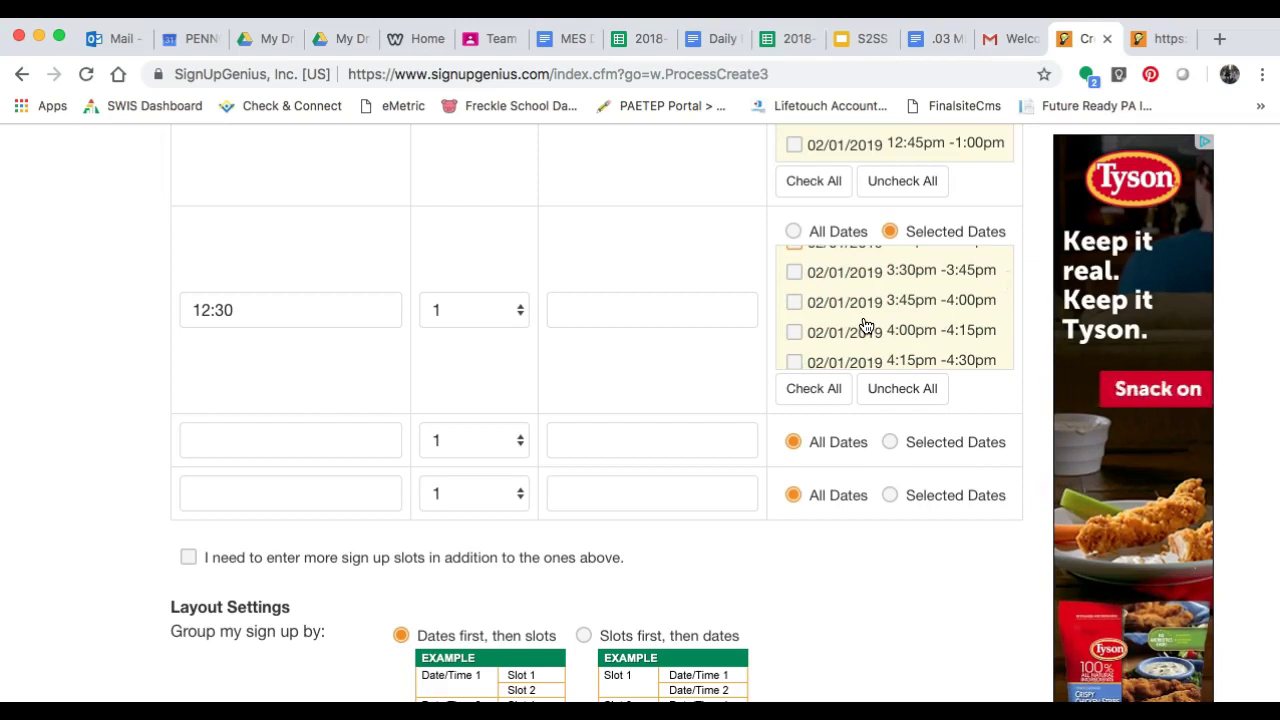
scroll(866, 326, up, 4)
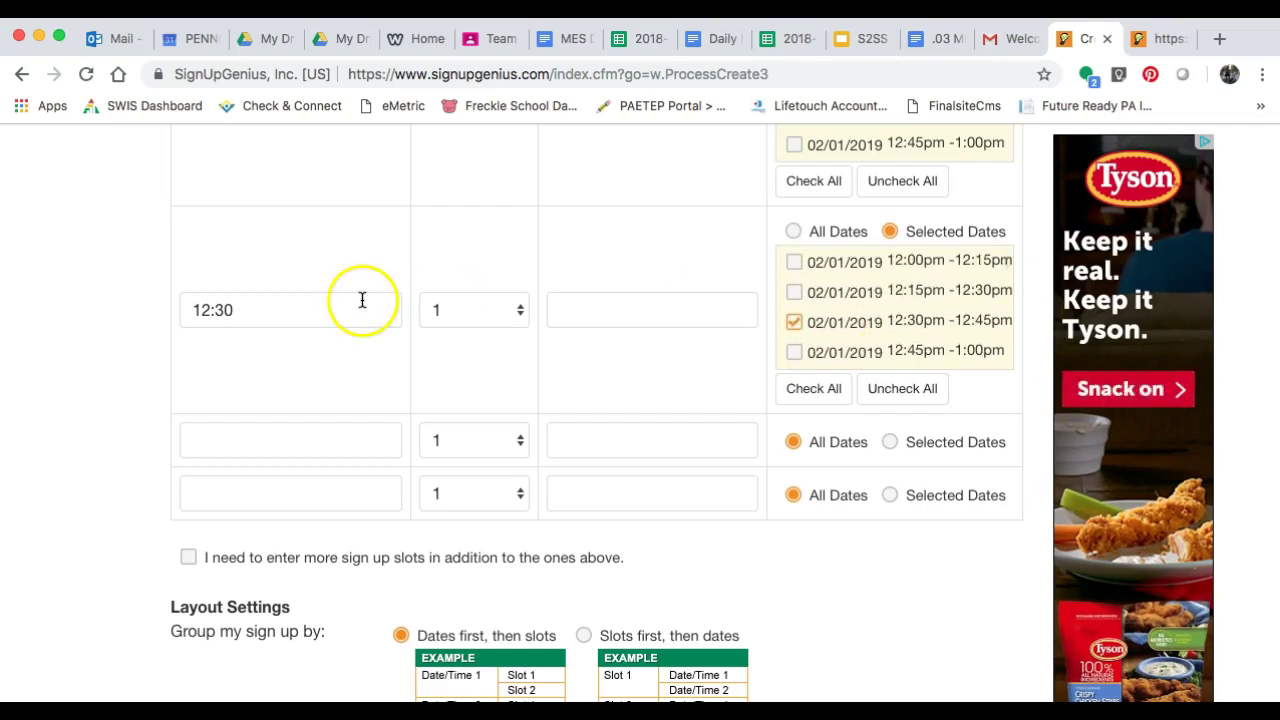
scroll(86, 420, down, 3)
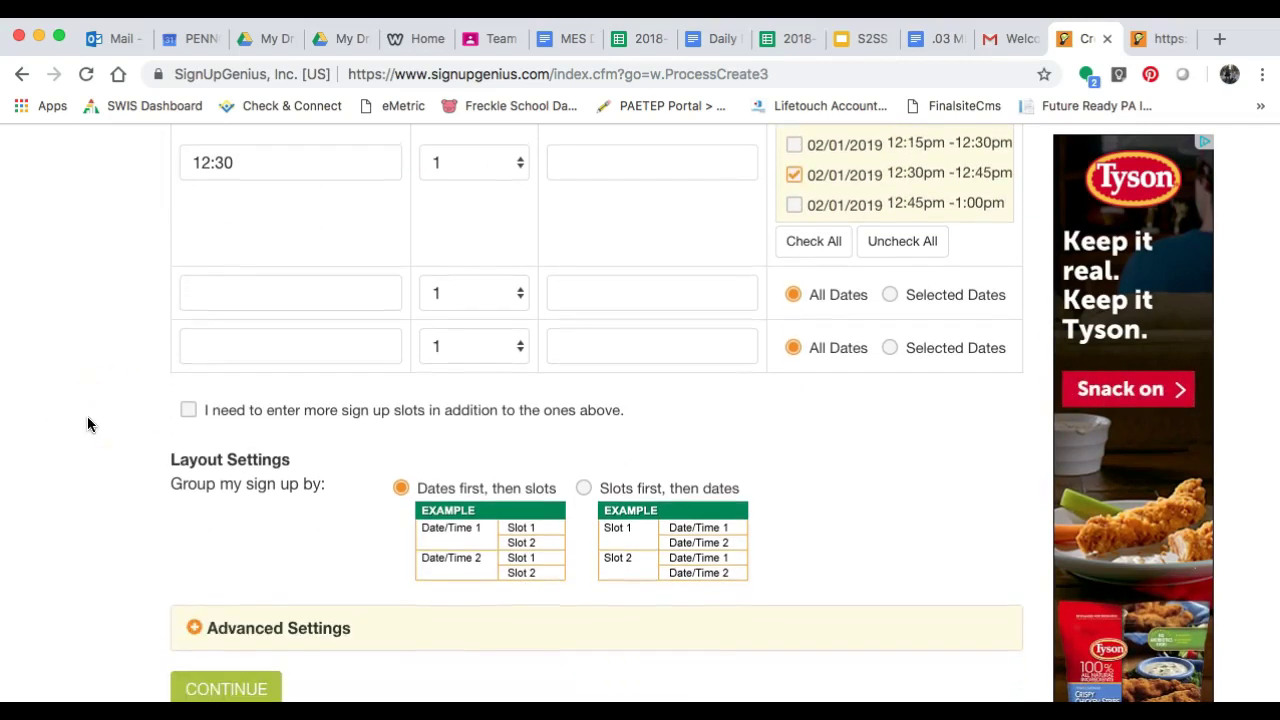
scroll(87, 424, up, 10)
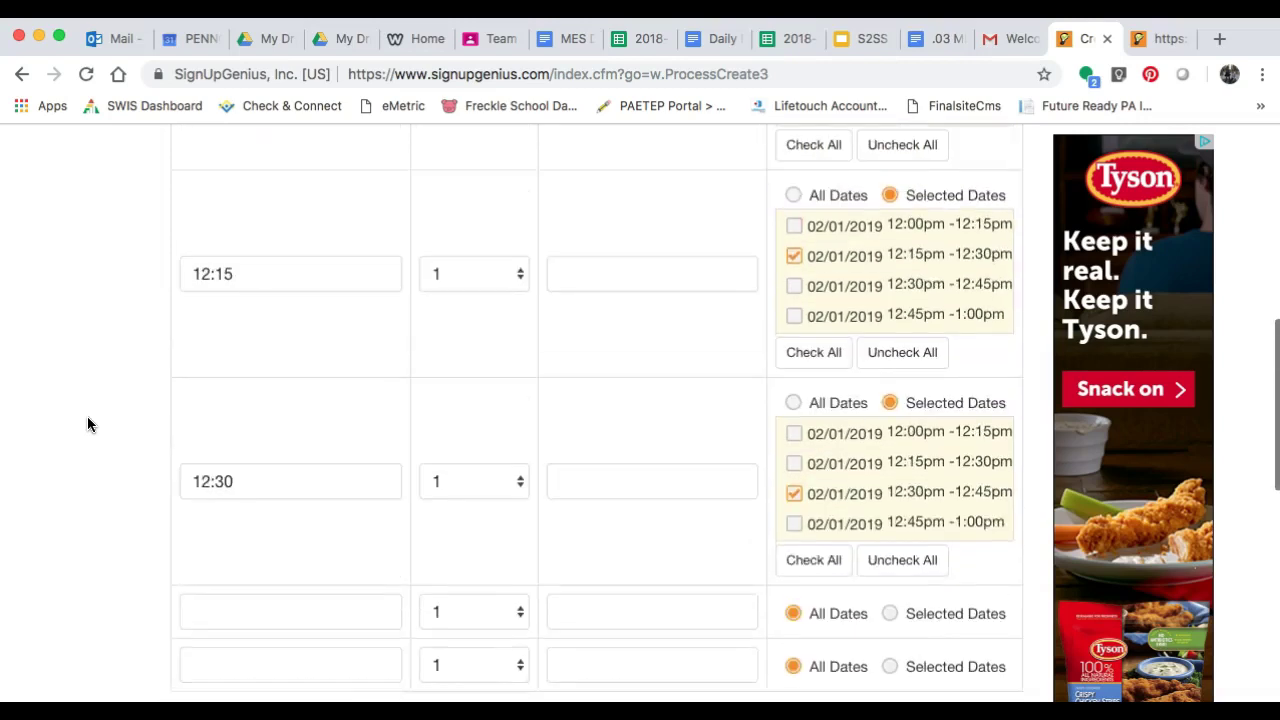
scroll(87, 424, down, 7)
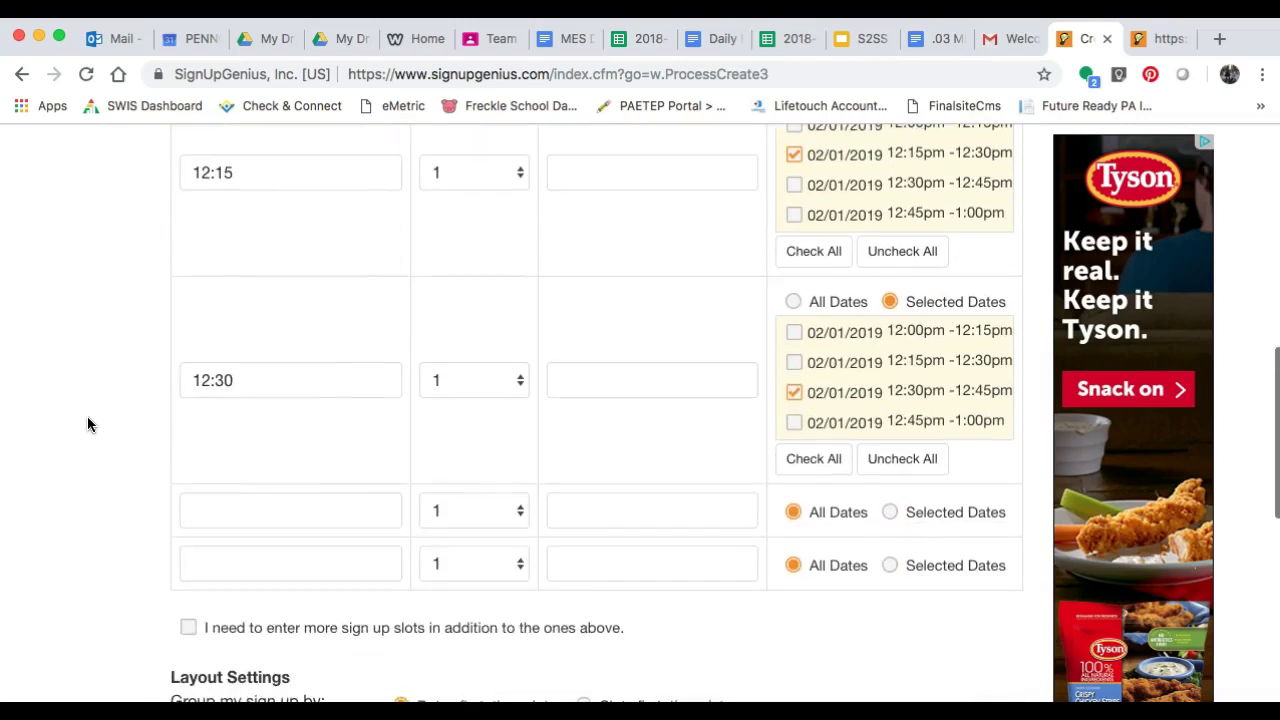
scroll(960, 370, down, 4)
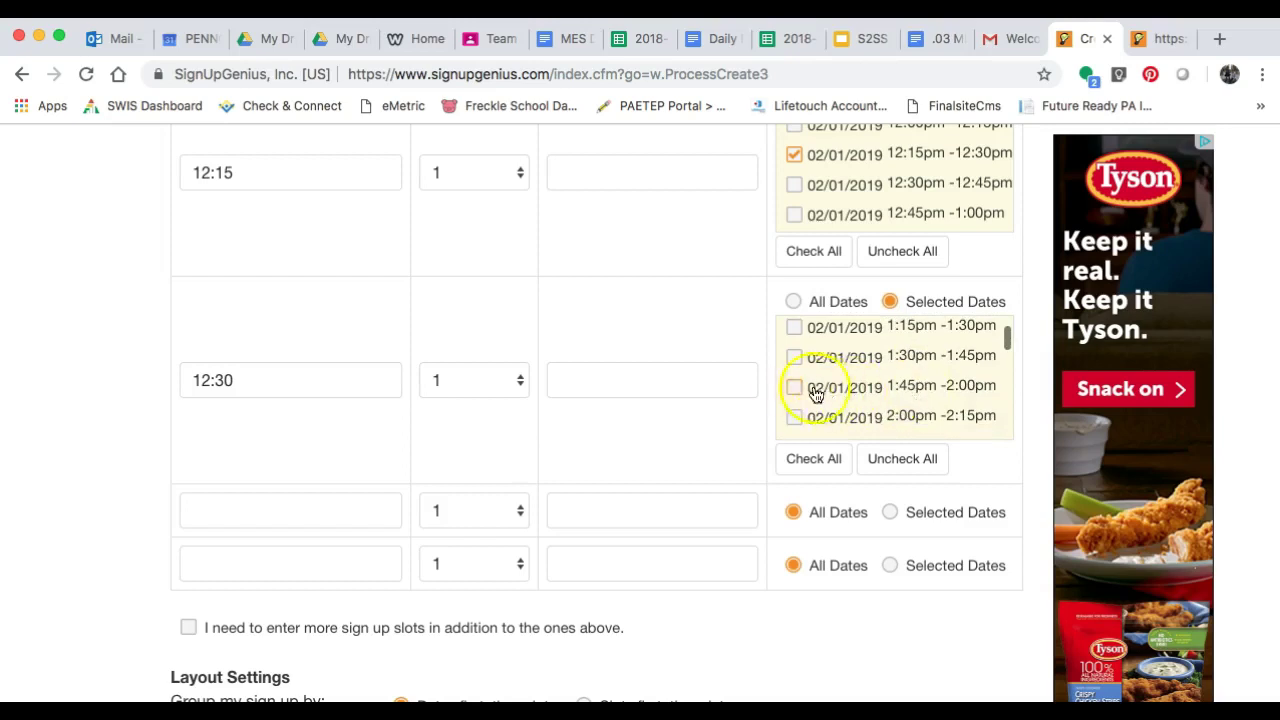
scroll(99, 470, down, 2)
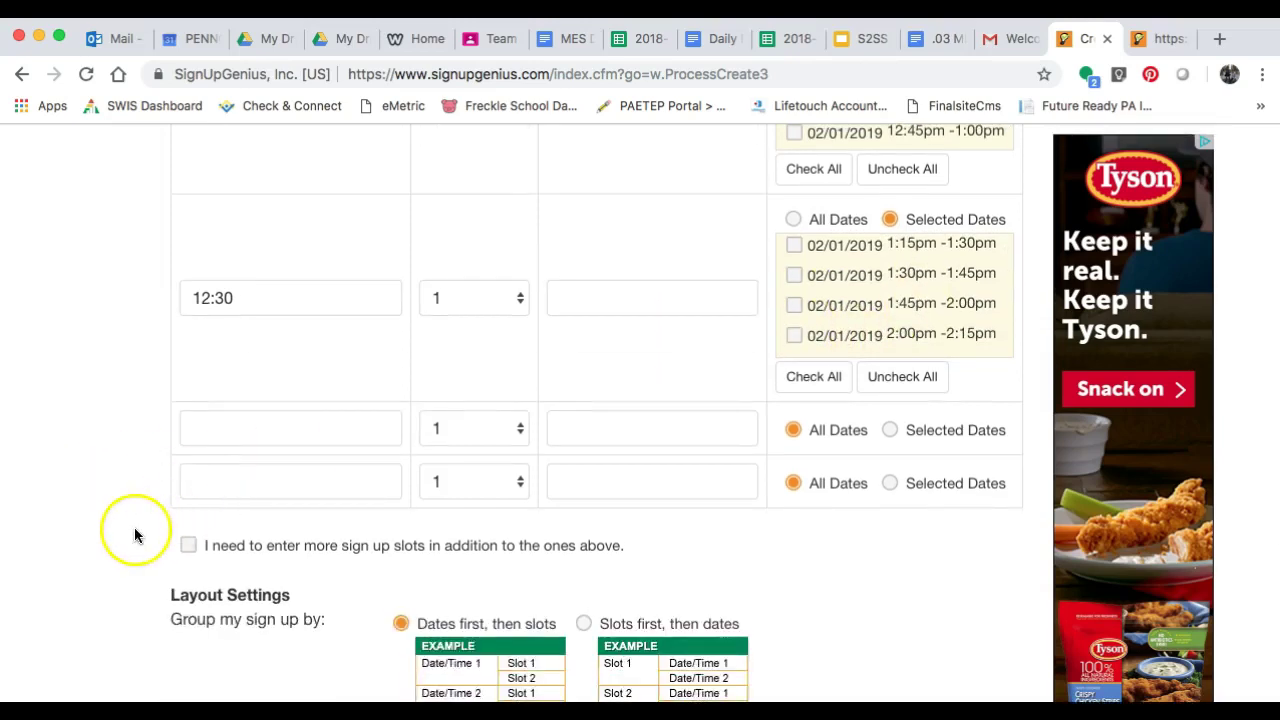
scroll(240, 330, up, 9)
scroll(240, 330, down, 8)
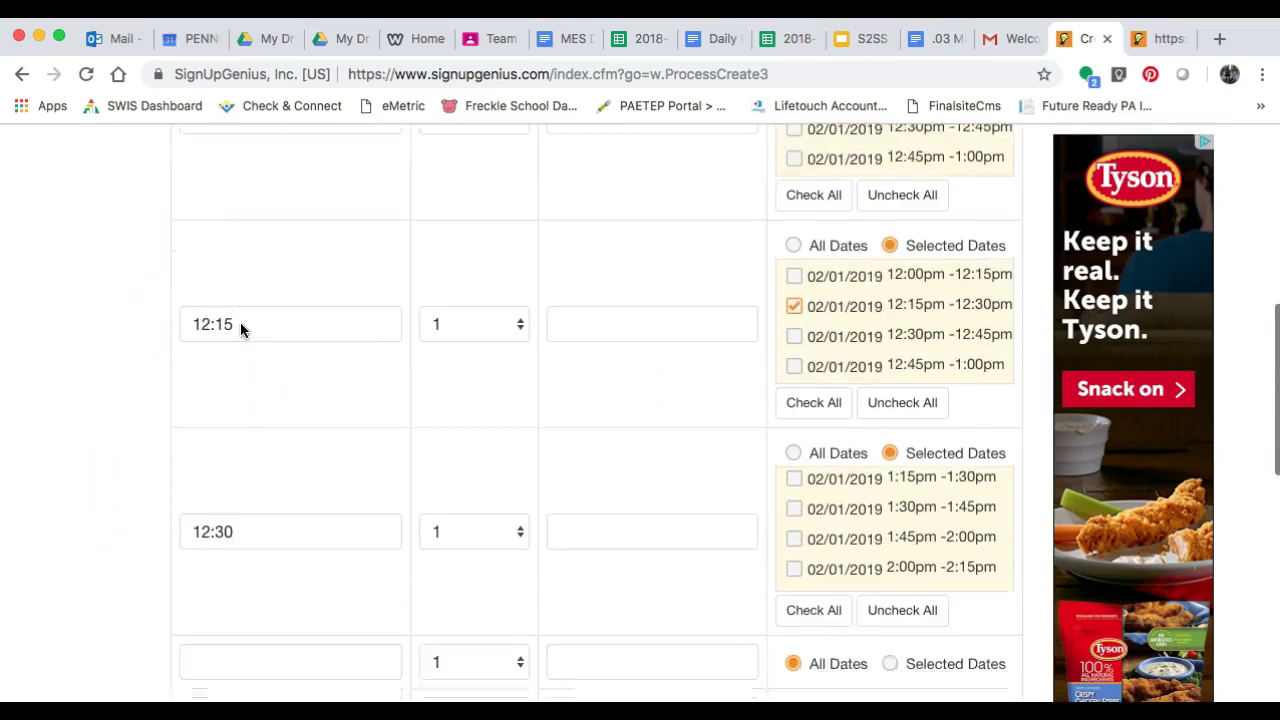
scroll(240, 330, down, 3)
- Allow more slot rows and add a 12:45 slot limited to 02/01/2019 12:45pm–1:00pm
click(189, 461)
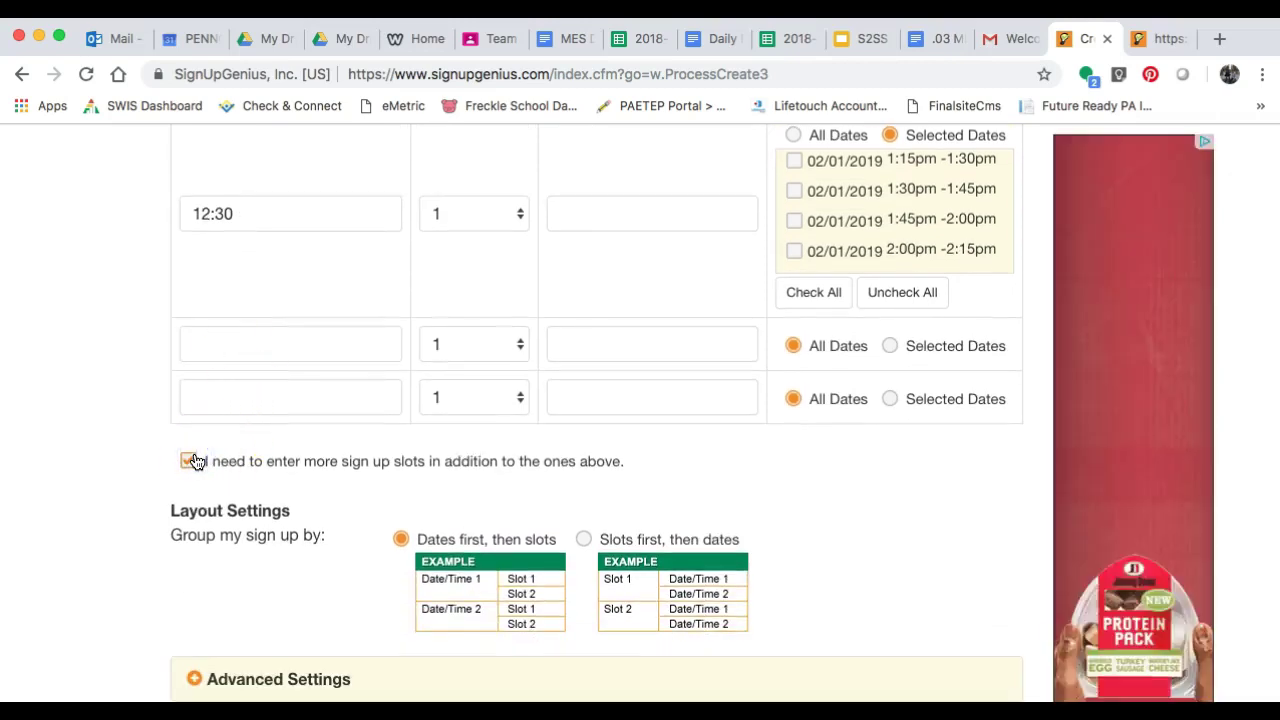
scroll(347, 472, down, 3)
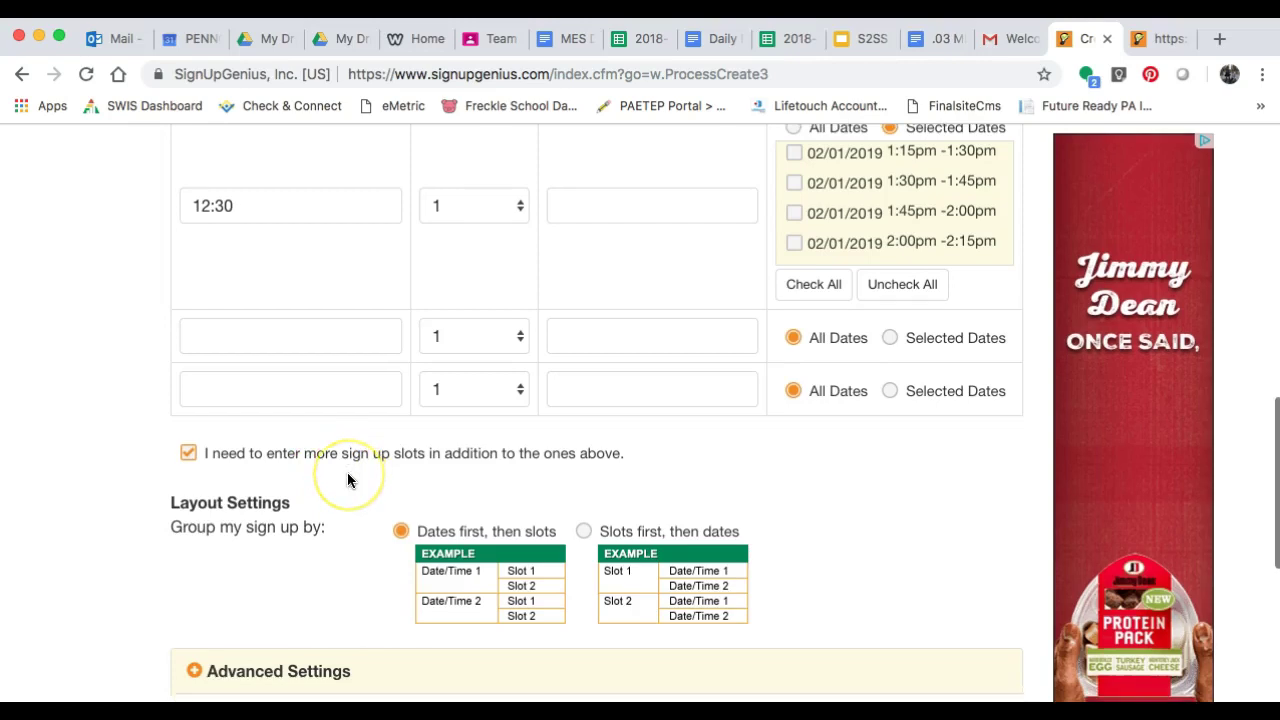
scroll(347, 472, up, 5)
click(318, 436)
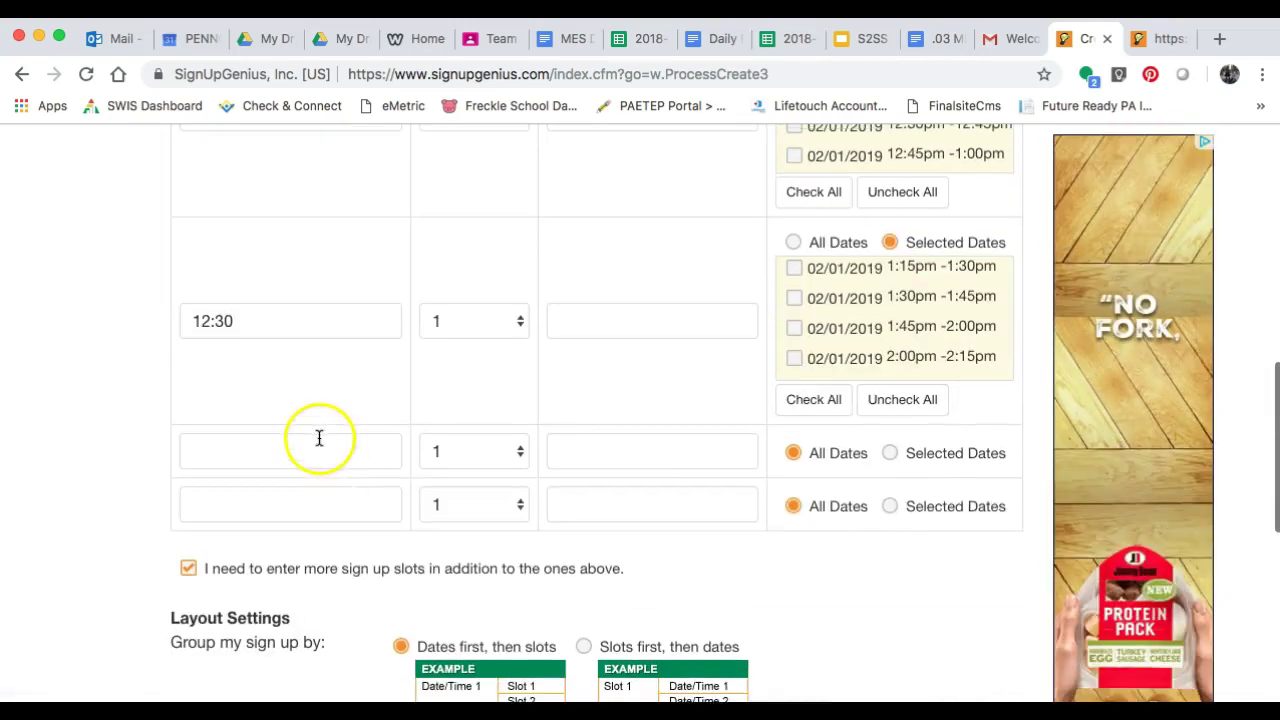
text(12:45)
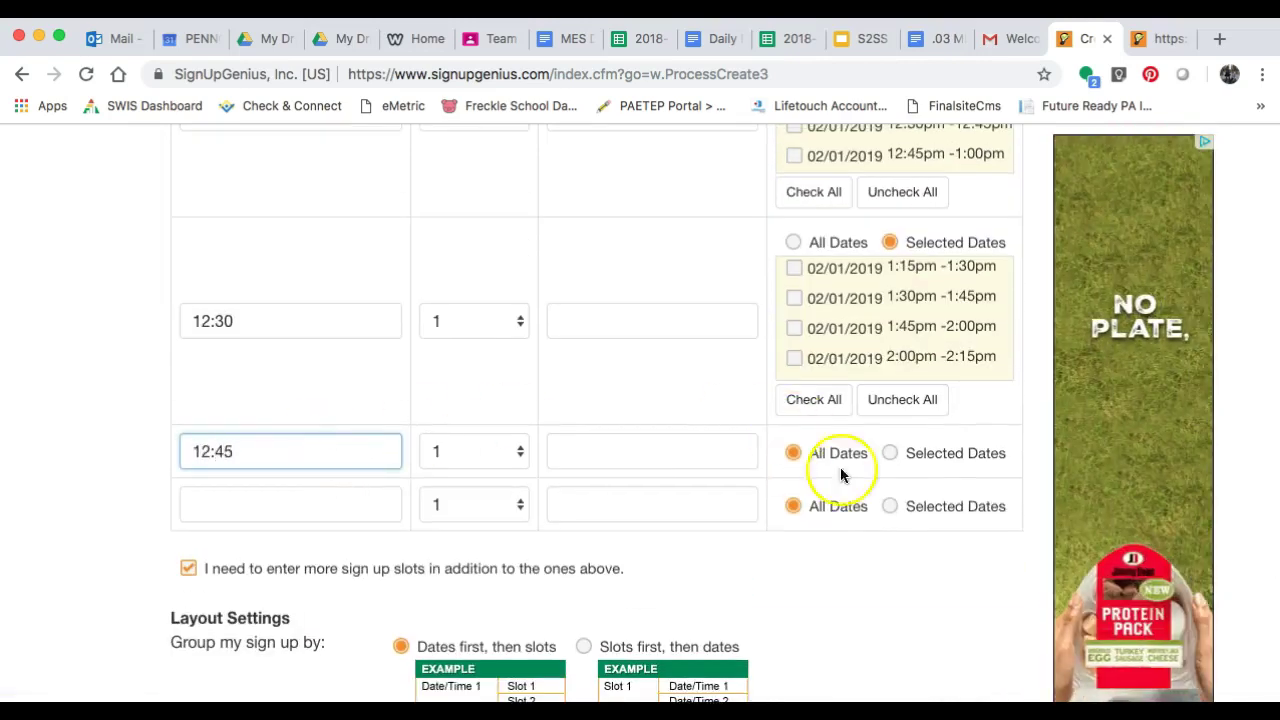
click(890, 453)
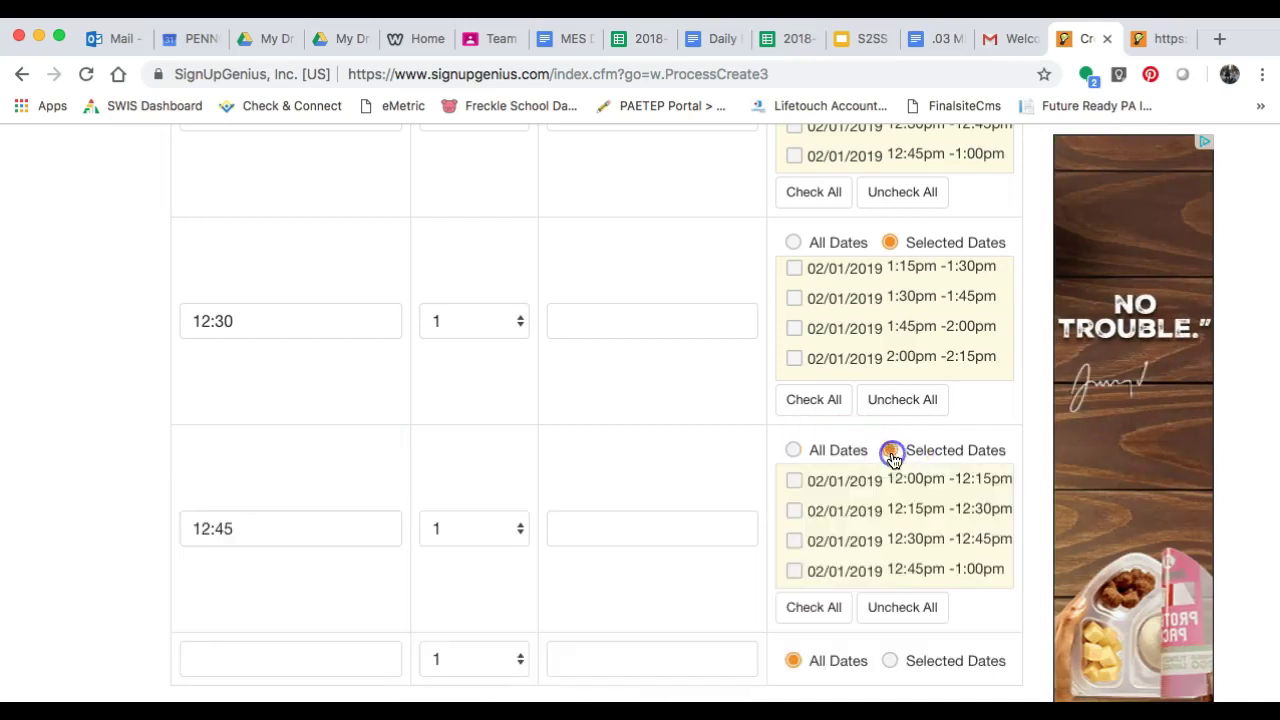
scroll(890, 520, down, 4)
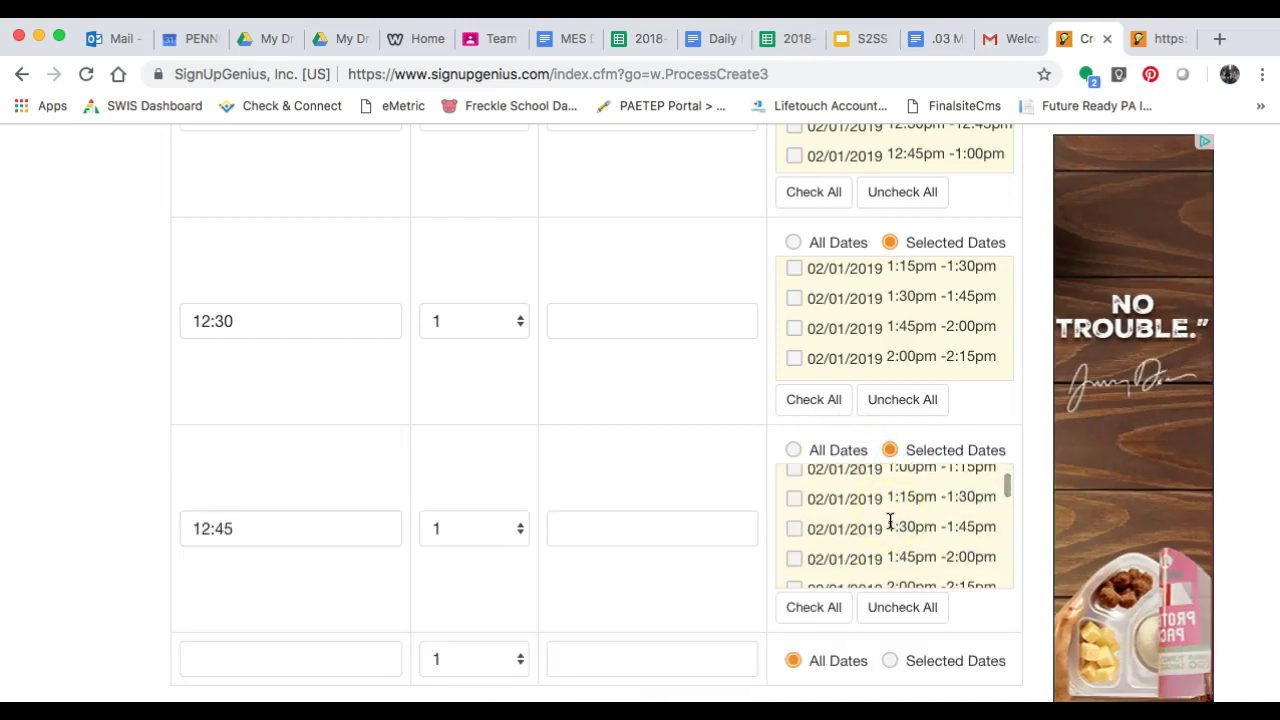
scroll(891, 518, up, 2)
click(794, 515)
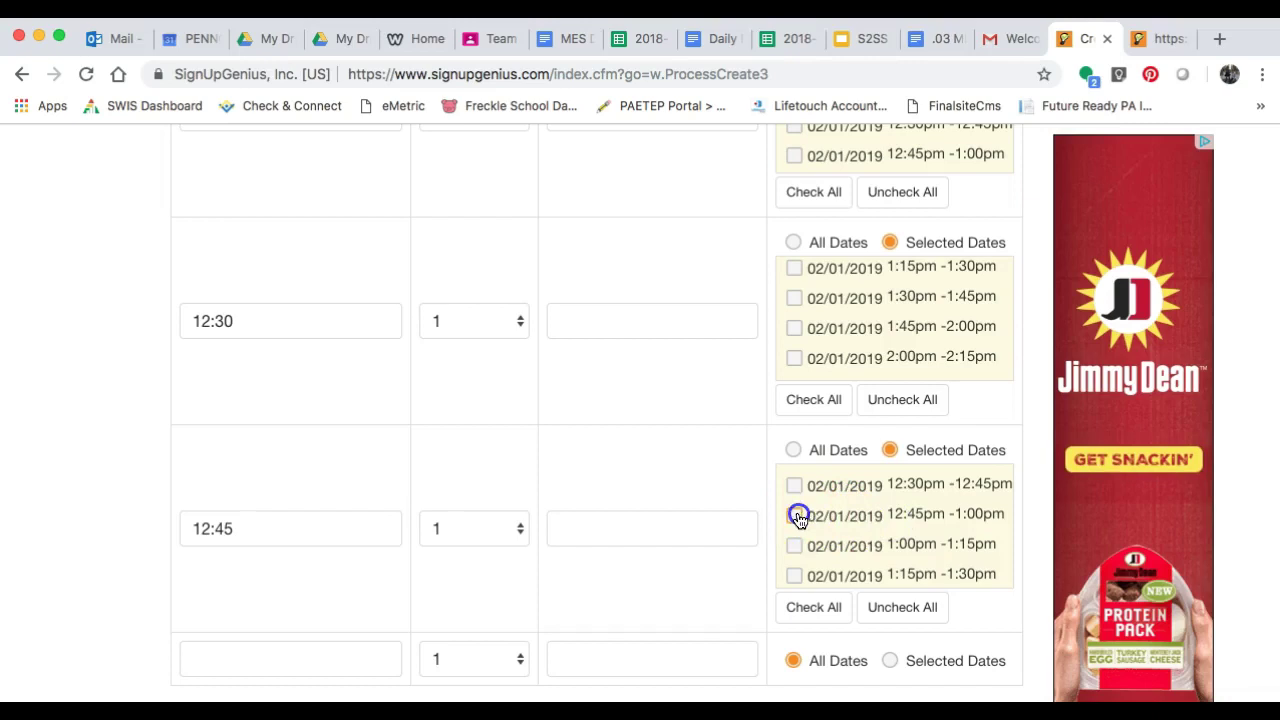
scroll(474, 586, down, 3)
- Add a 1:00 slot limited to 02/01/2019 1:00pm–1:15pm
click(309, 519)
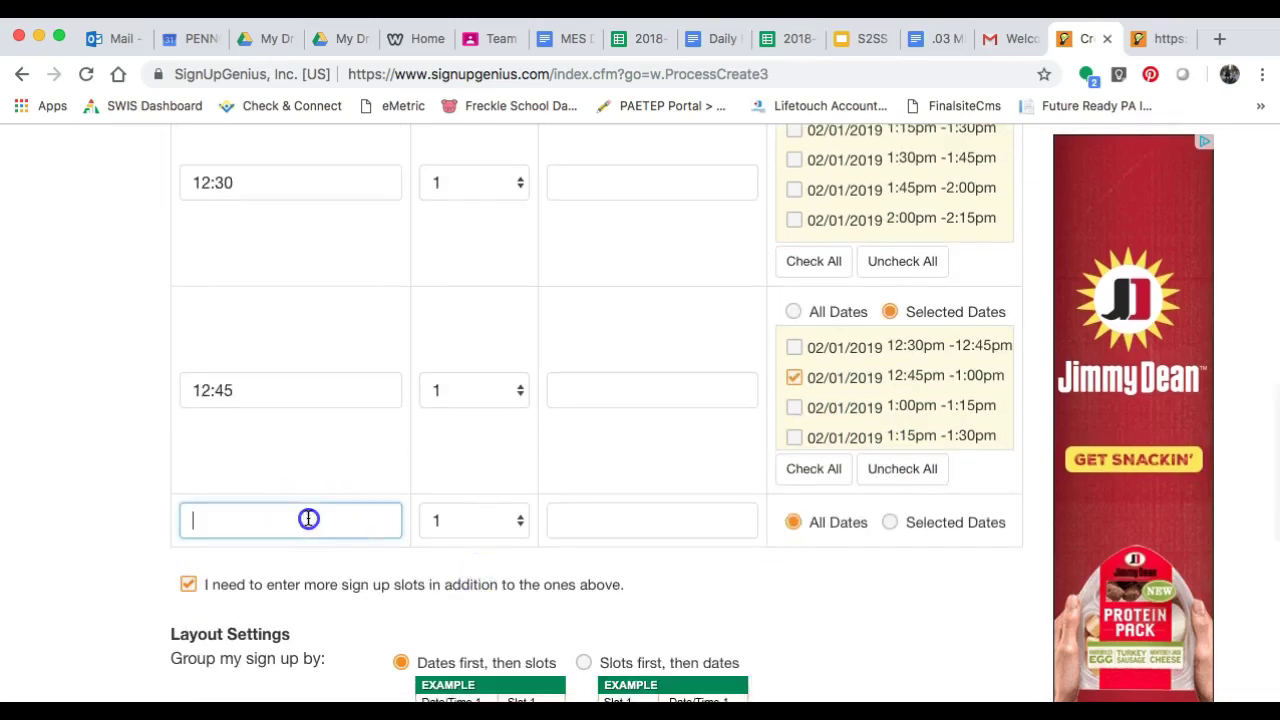
text(1:00)
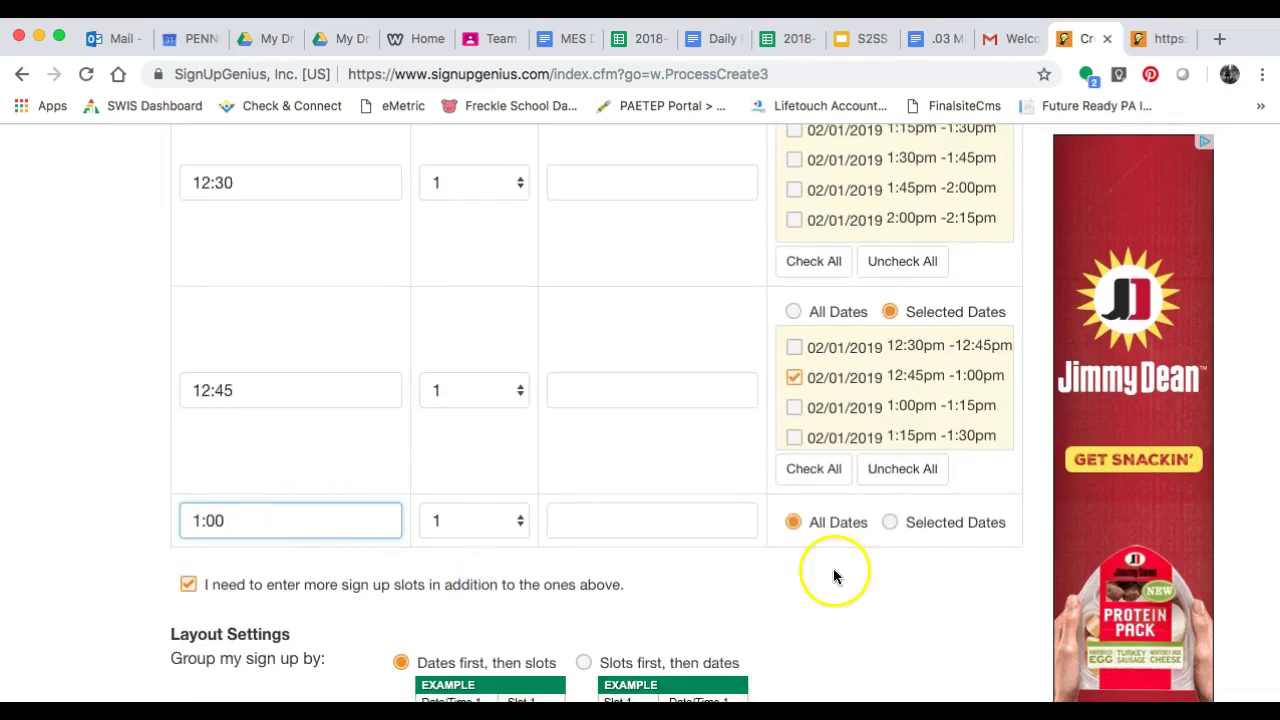
click(889, 522)
scroll(896, 604, down, 3)
click(794, 564)
scroll(202, 624, down, 3)
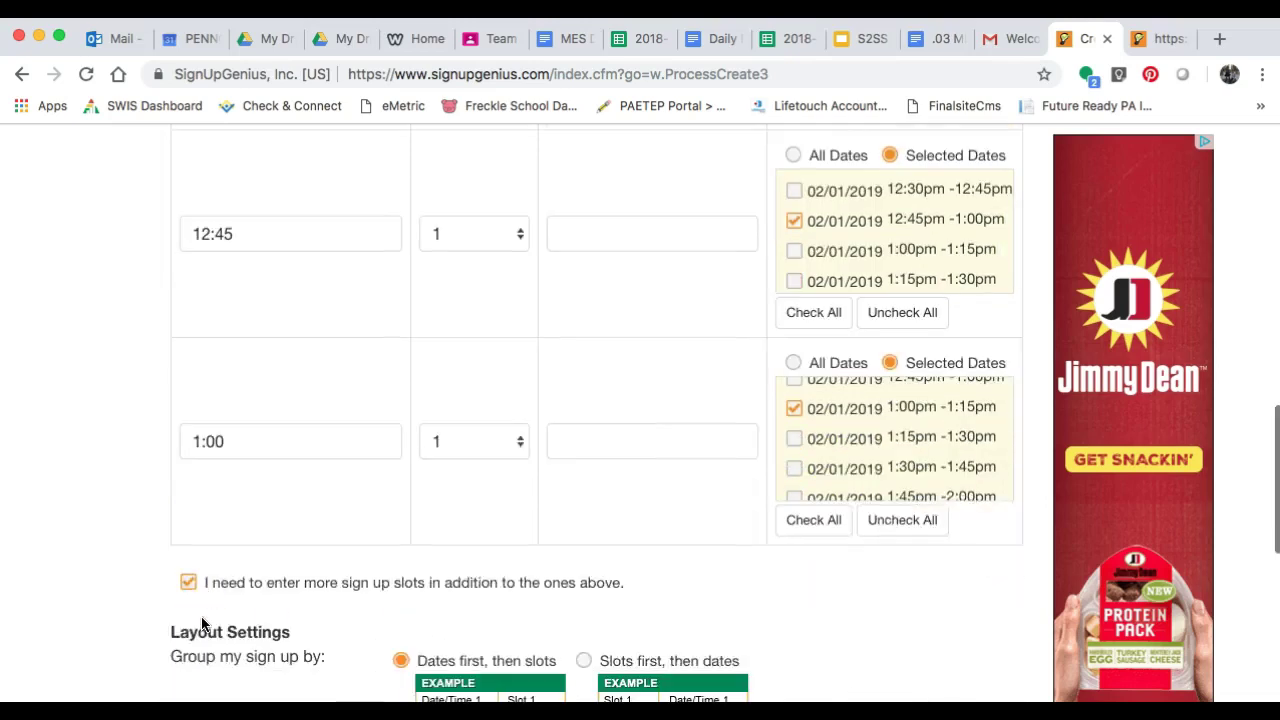
scroll(391, 594, down, 3)
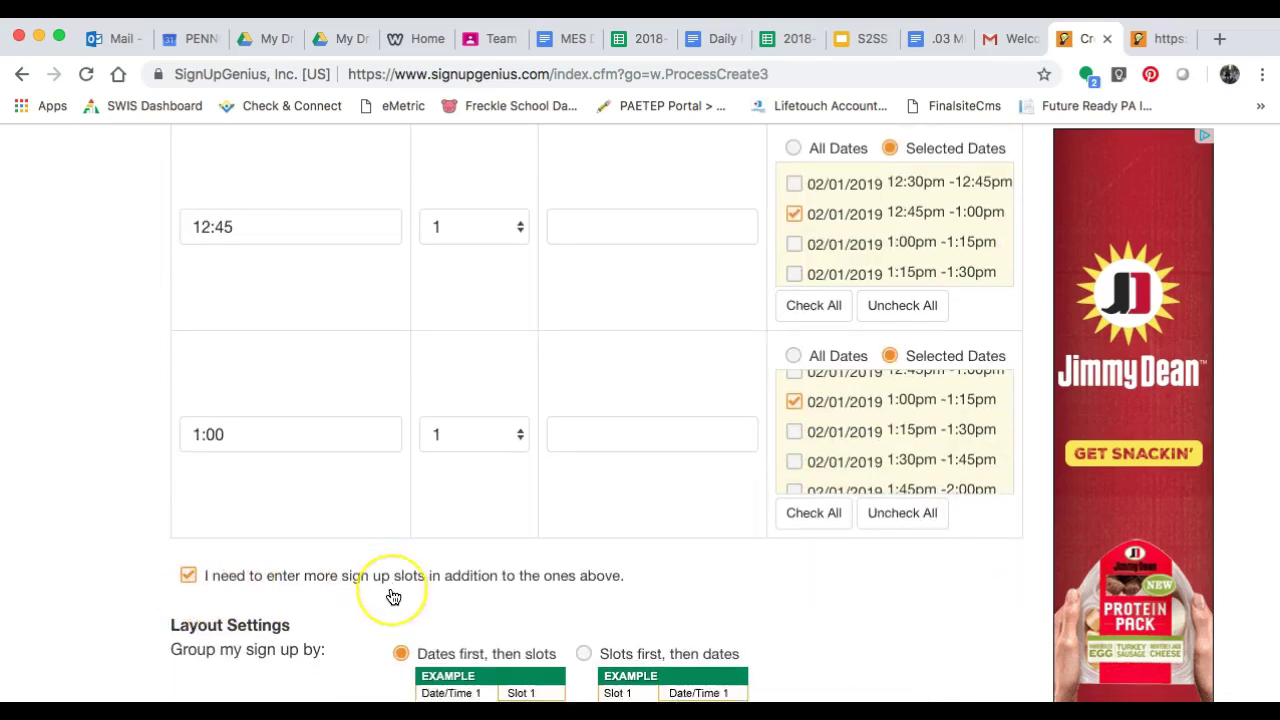
- Save the five 02/01 slots and continue to the slot list
click(230, 678)
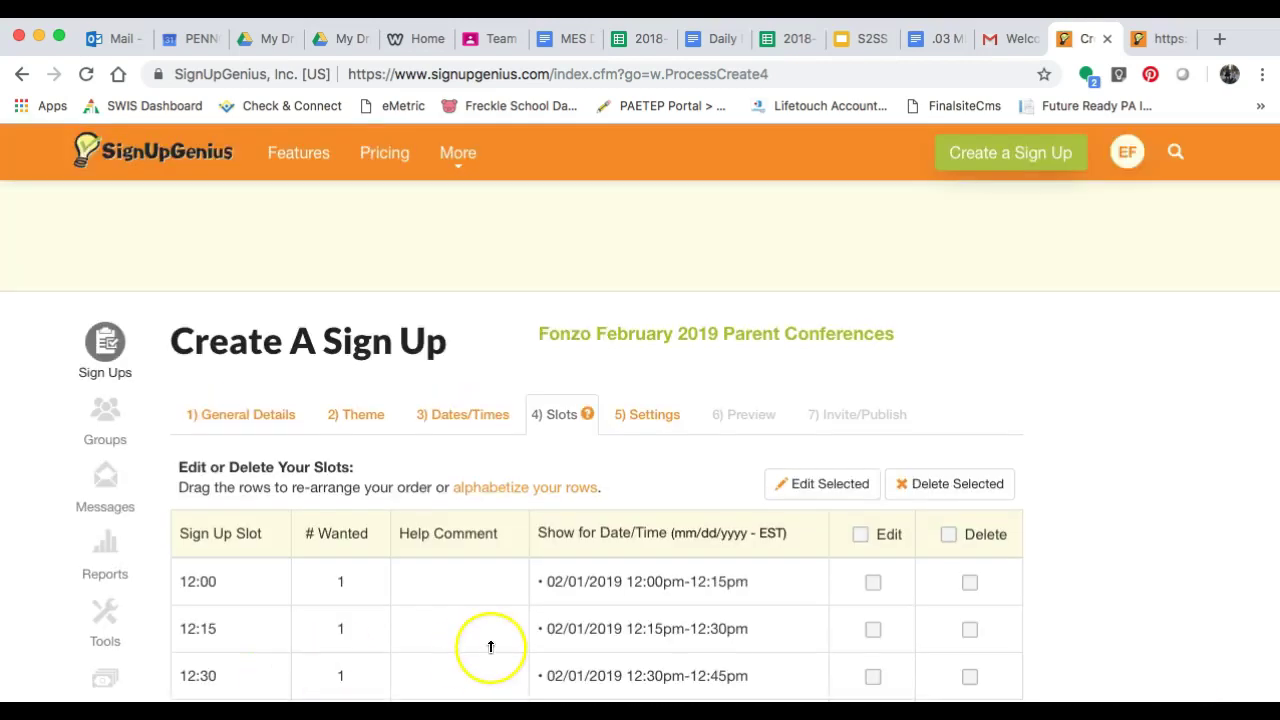
scroll(490, 646, down, 5)
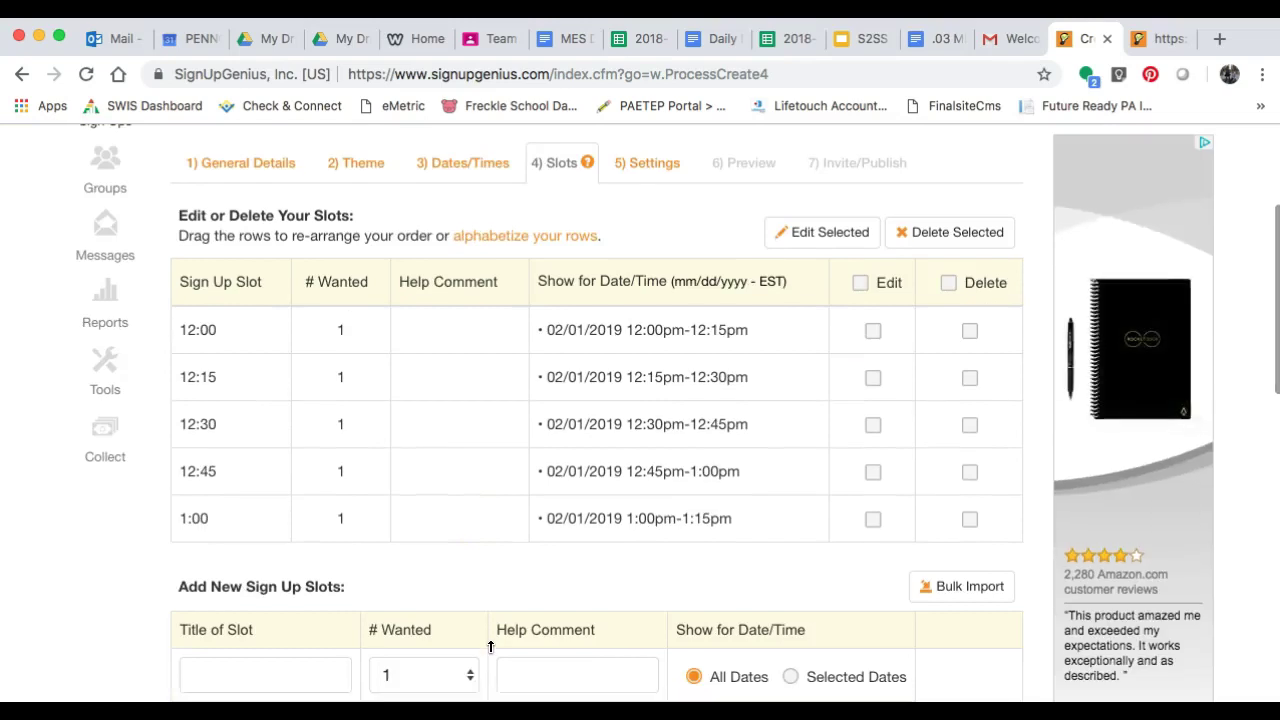
scroll(490, 645, down, 1)
scroll(471, 634, down, 2)
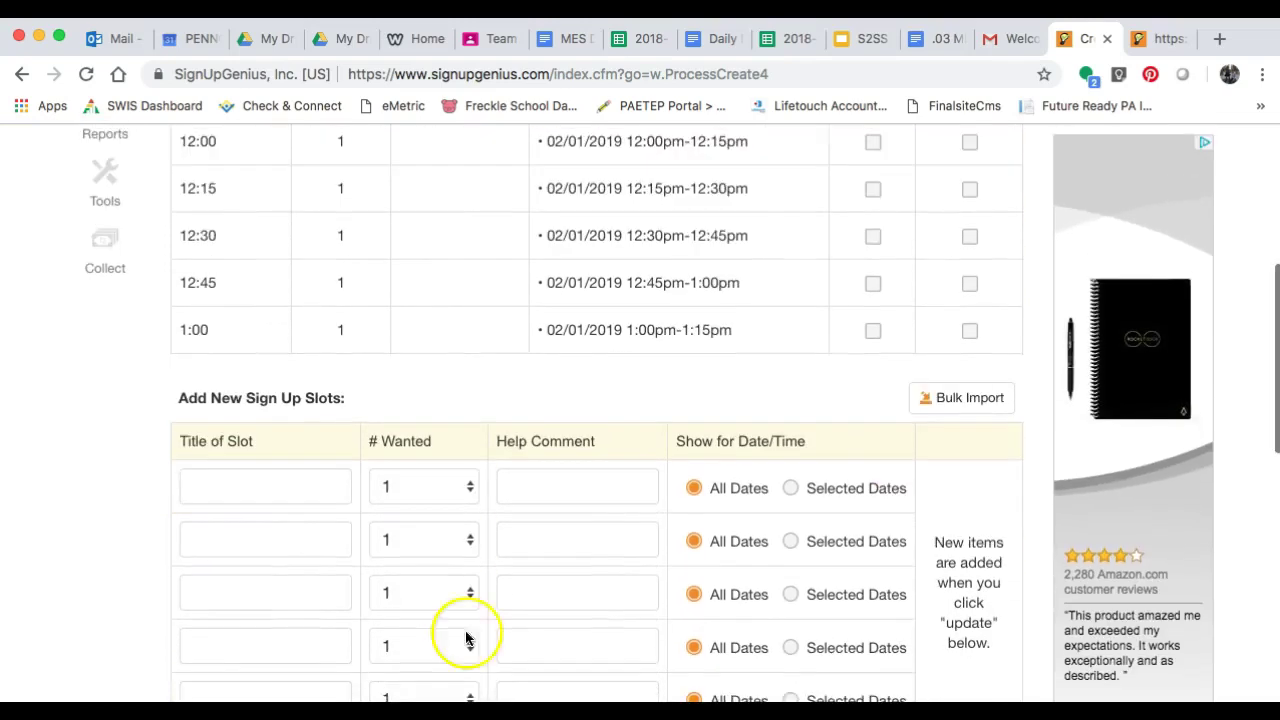
scroll(437, 592, down, 3)
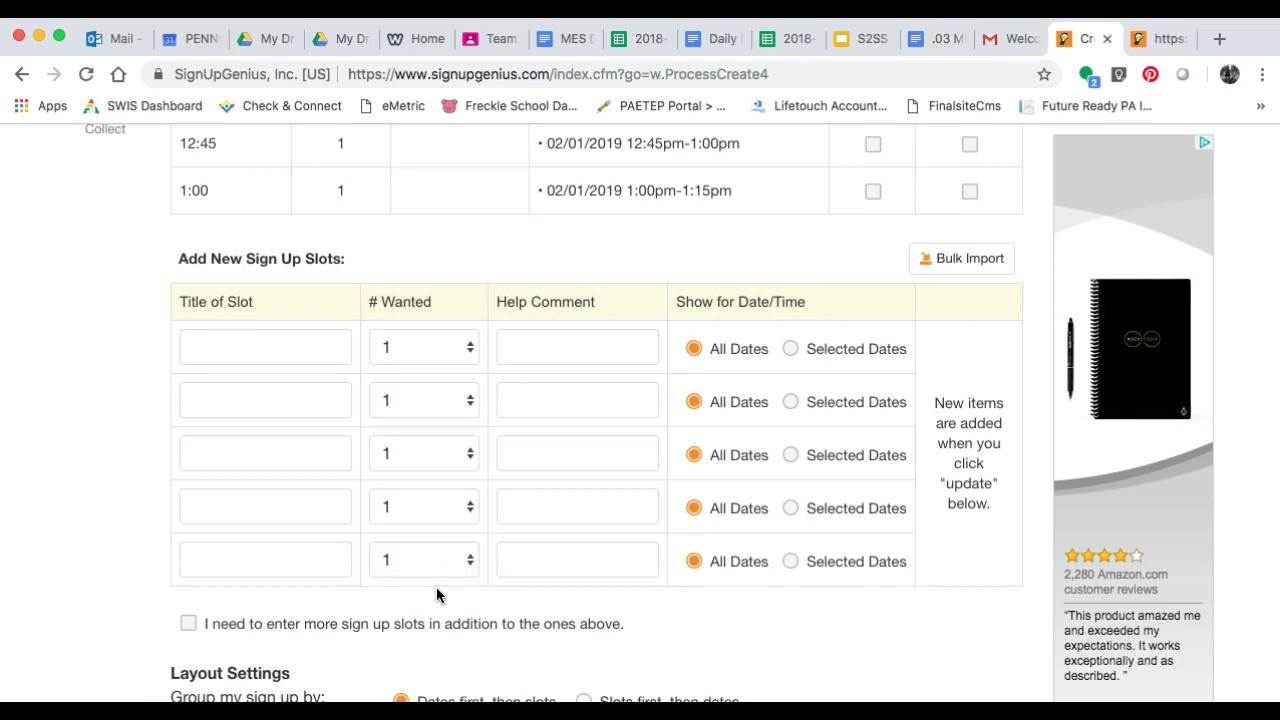
- Add a new slot titled 1:00 and limit it to selected dates
click(264, 350)
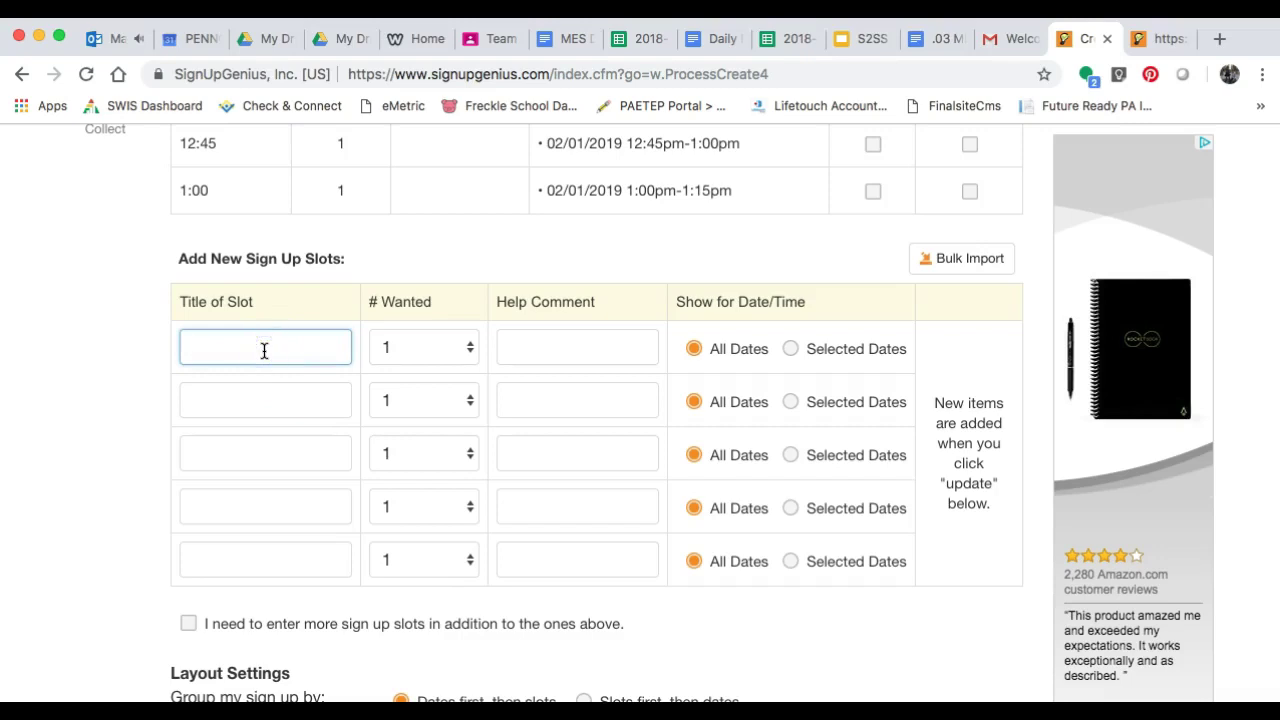
text(1:00)
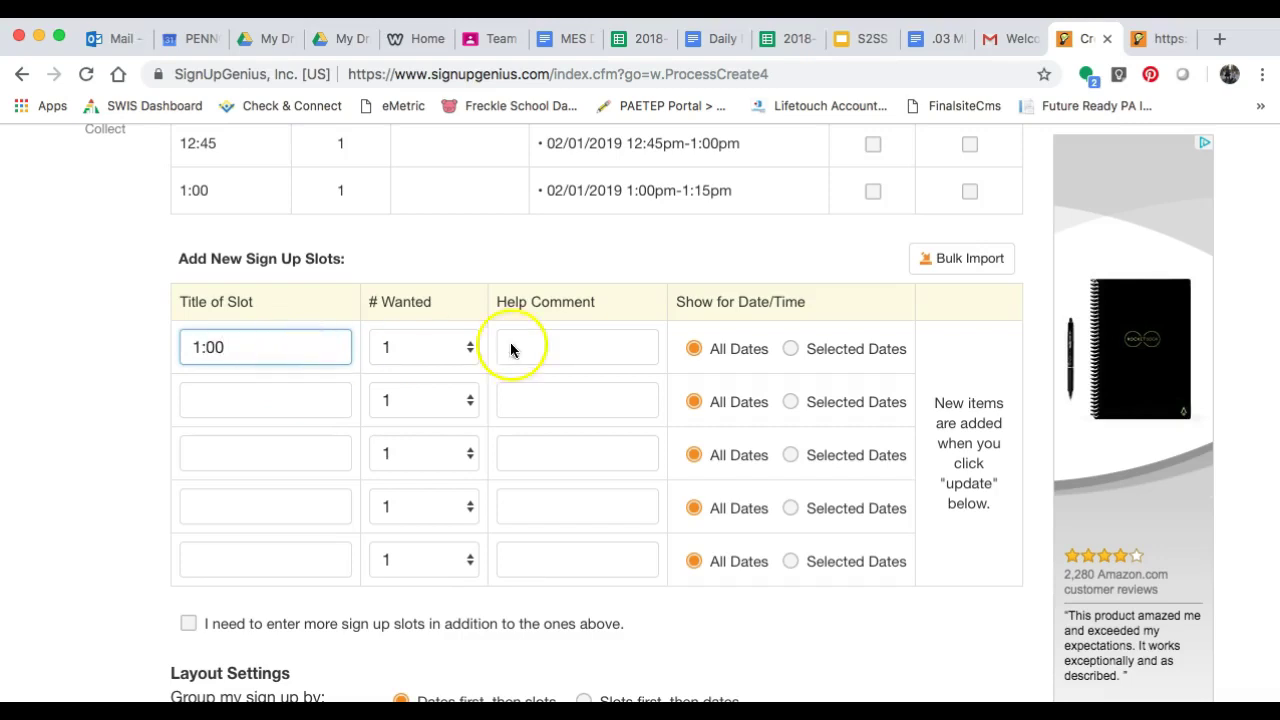
click(790, 348)
scroll(768, 432, down, 5)
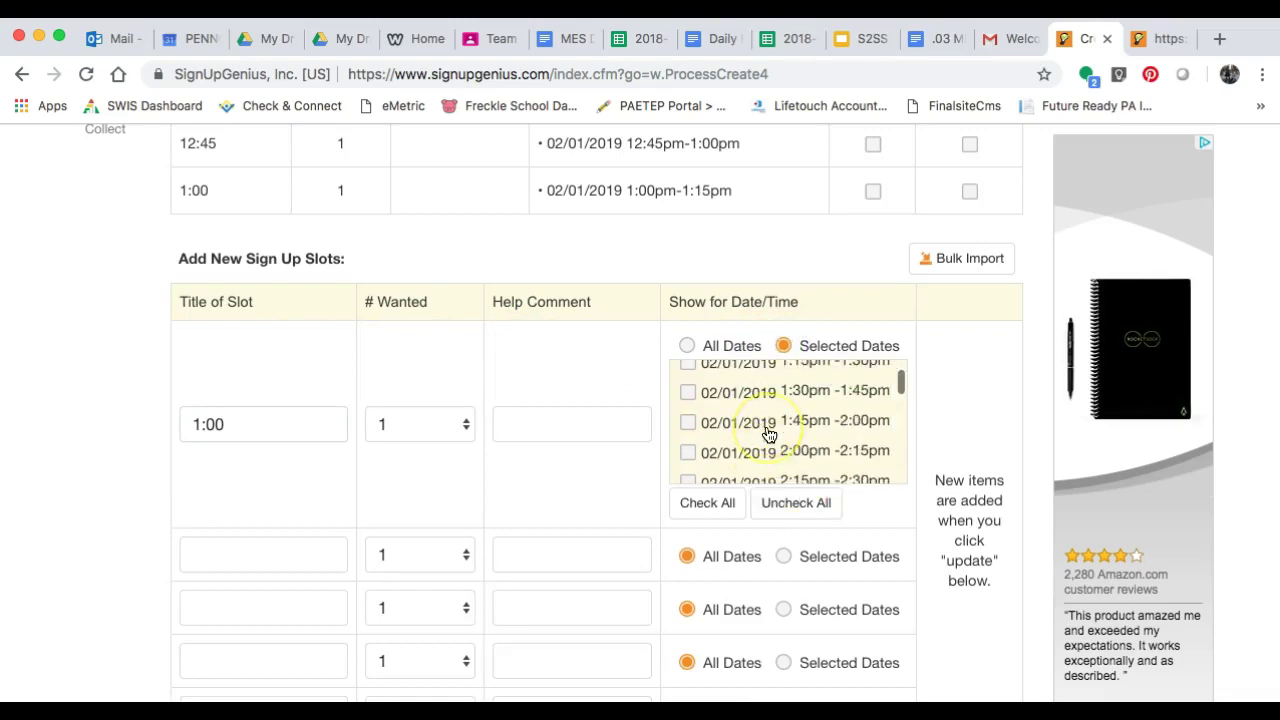
scroll(768, 432, down, 6)
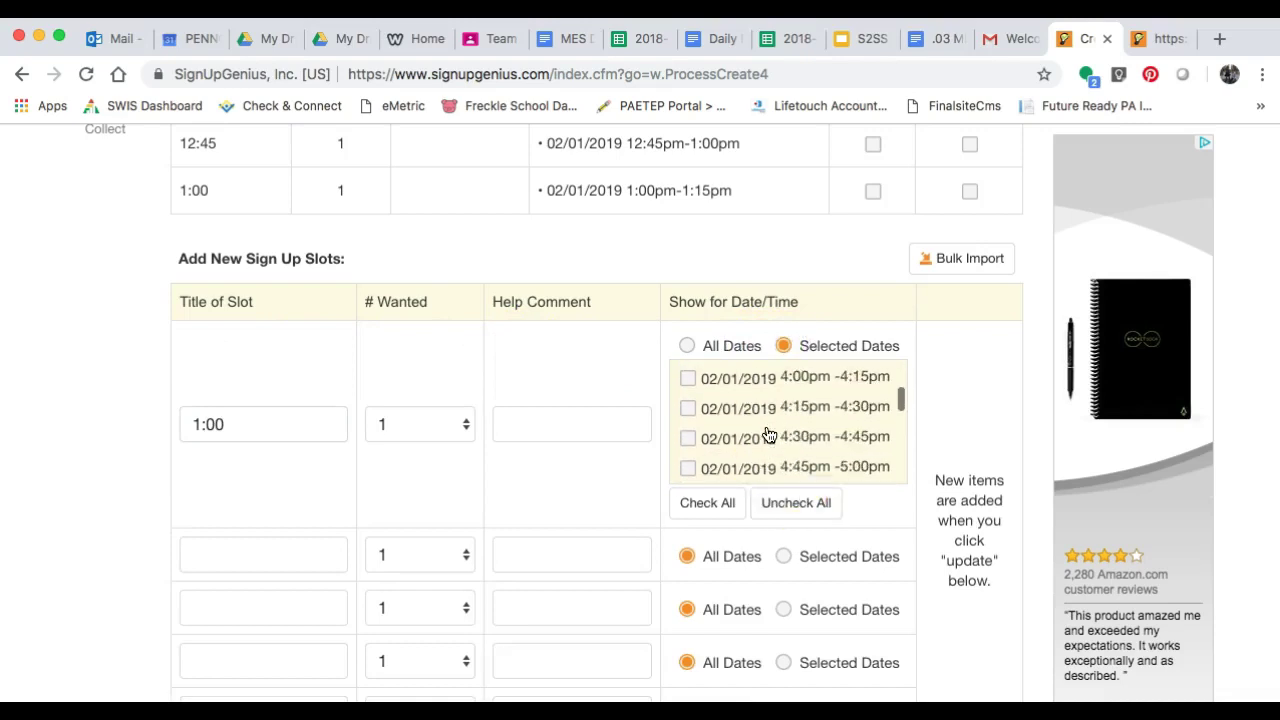
scroll(768, 432, down, 6)
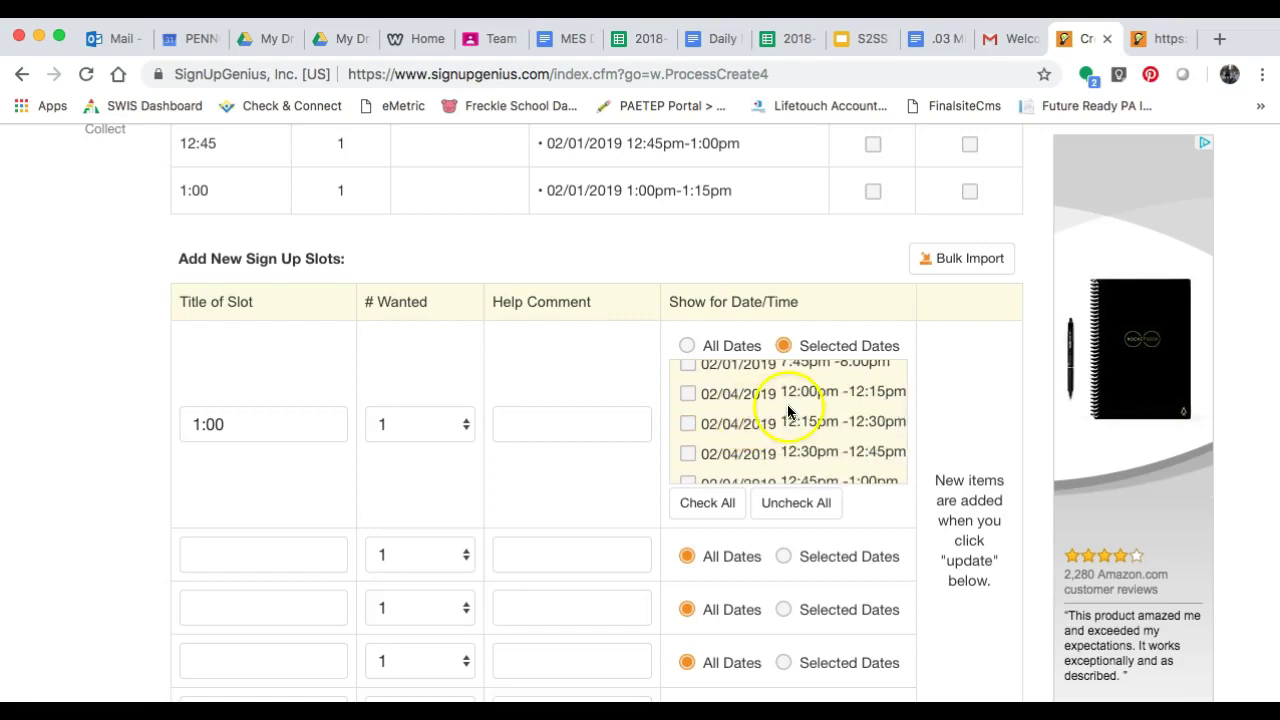
scroll(723, 430, down, 3)
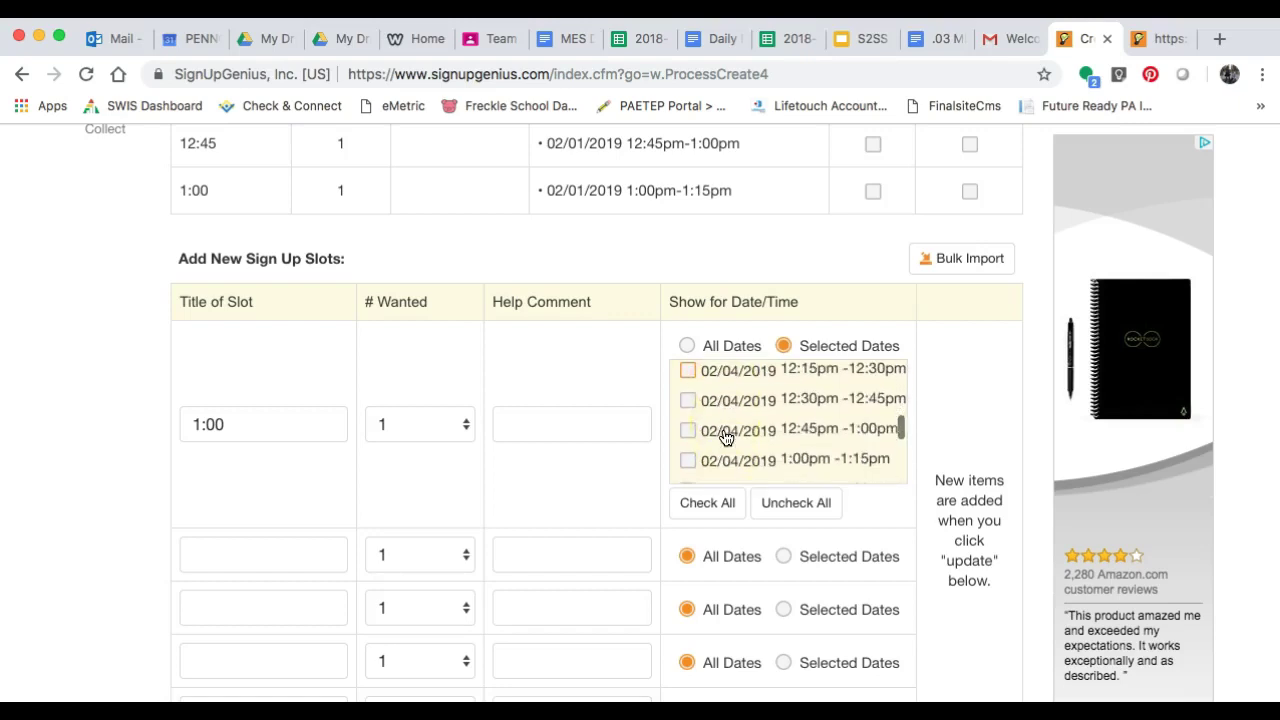
- Assign the 1:00 slot to 02/04/2019 1:00pm–1:15pm and submit the update
click(689, 434)
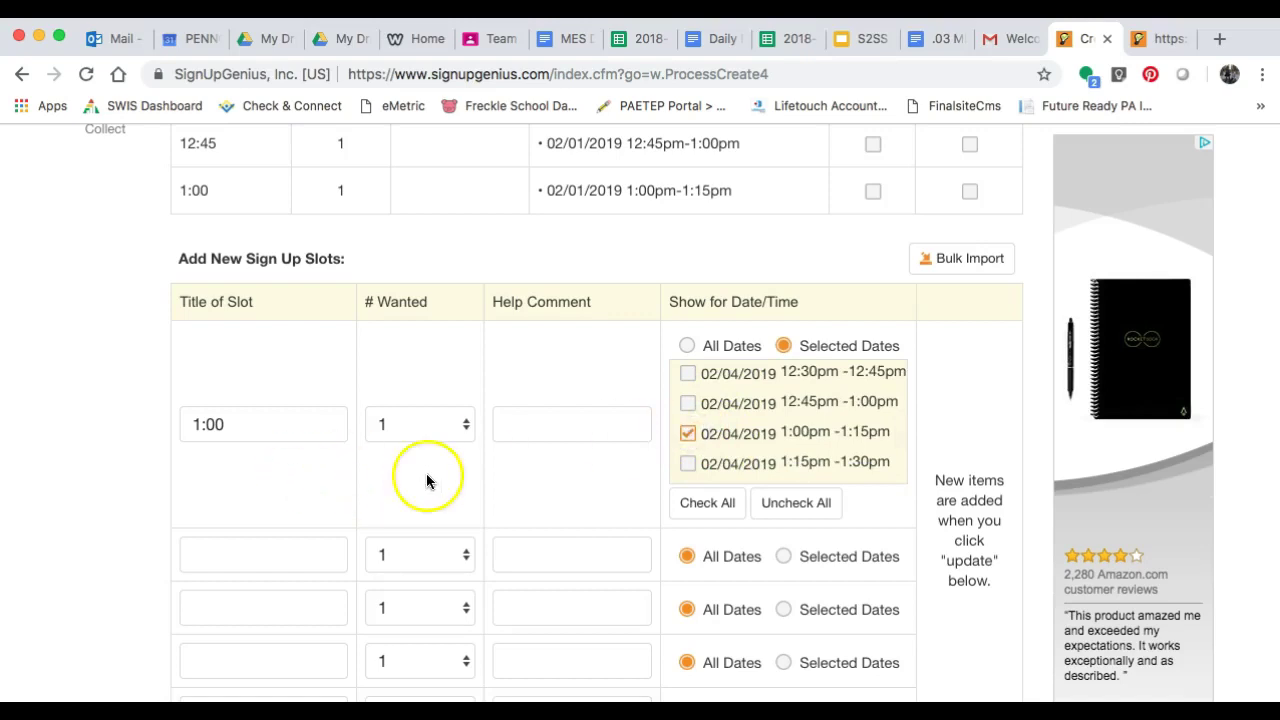
scroll(443, 474, down, 2)
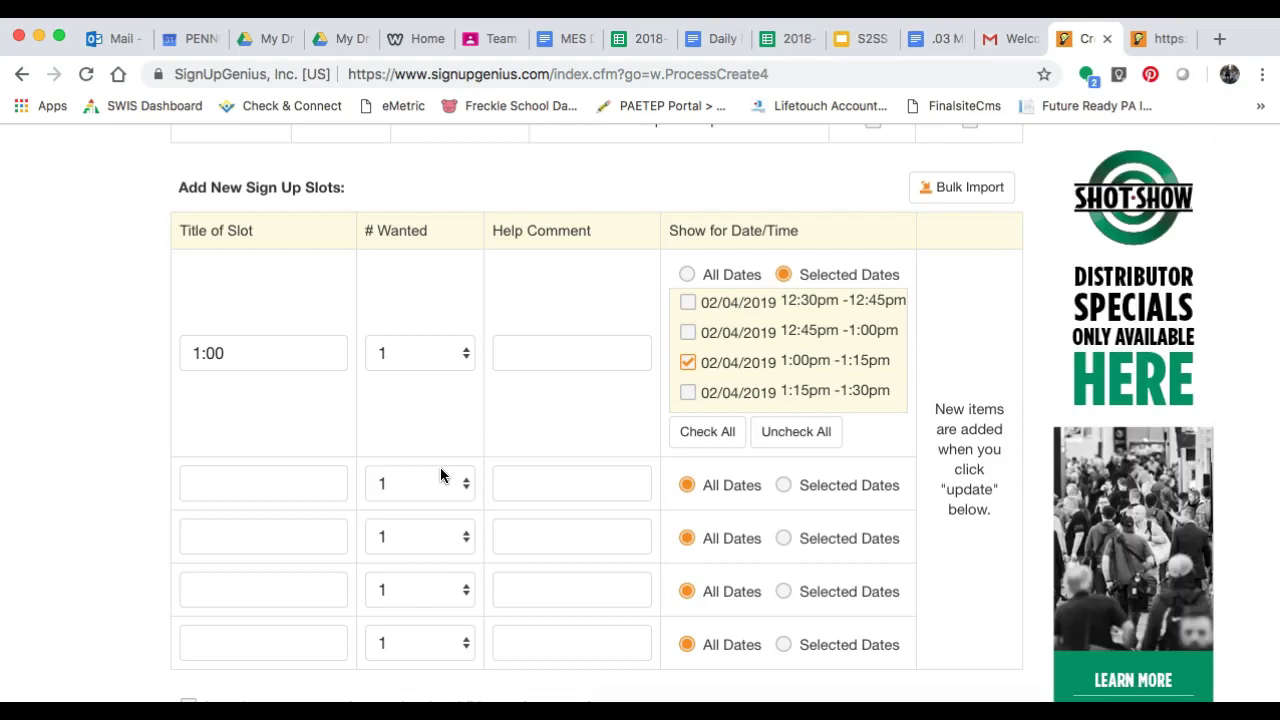
scroll(441, 474, down, 2)
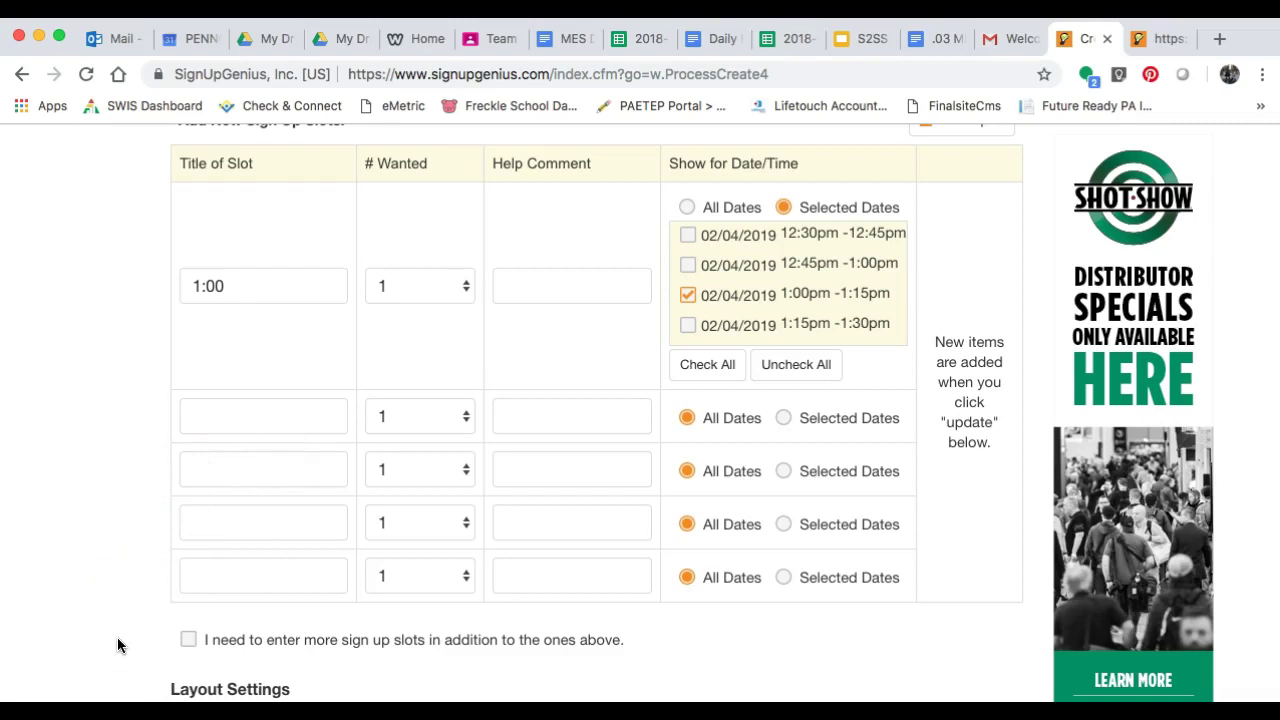
scroll(118, 640, down, 3)
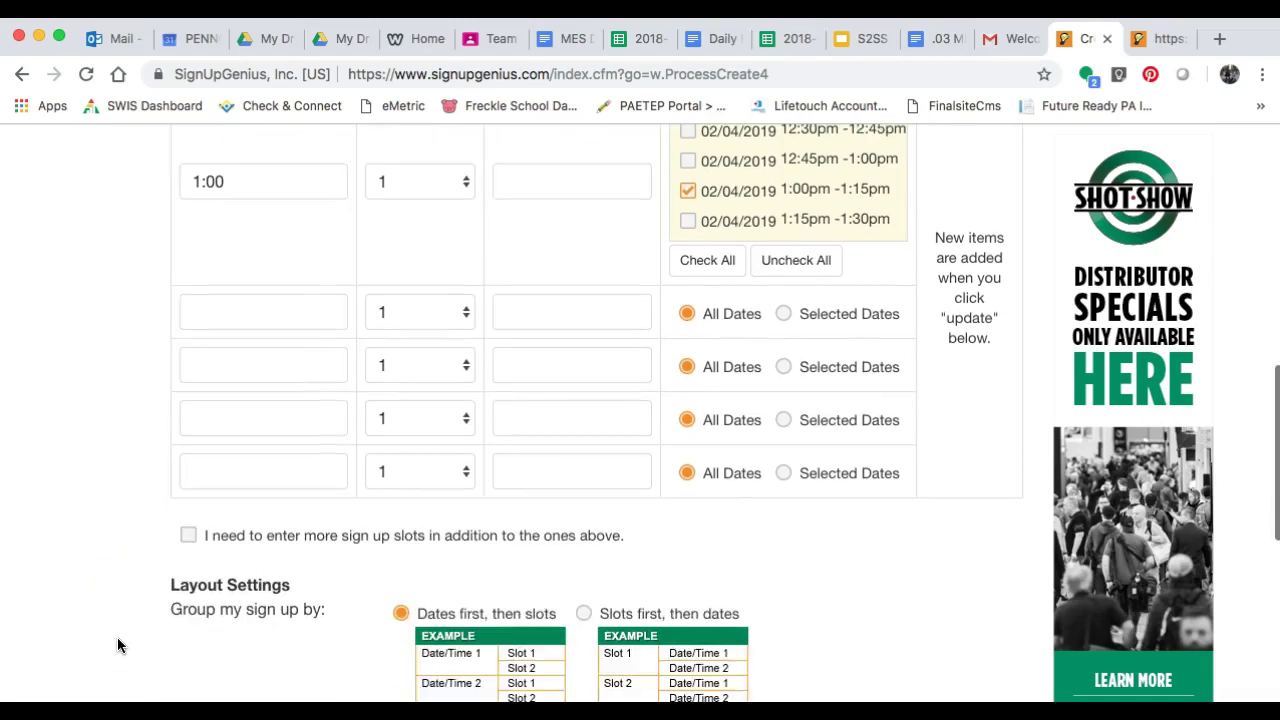
scroll(118, 640, down, 3)
scroll(117, 640, down, 3)
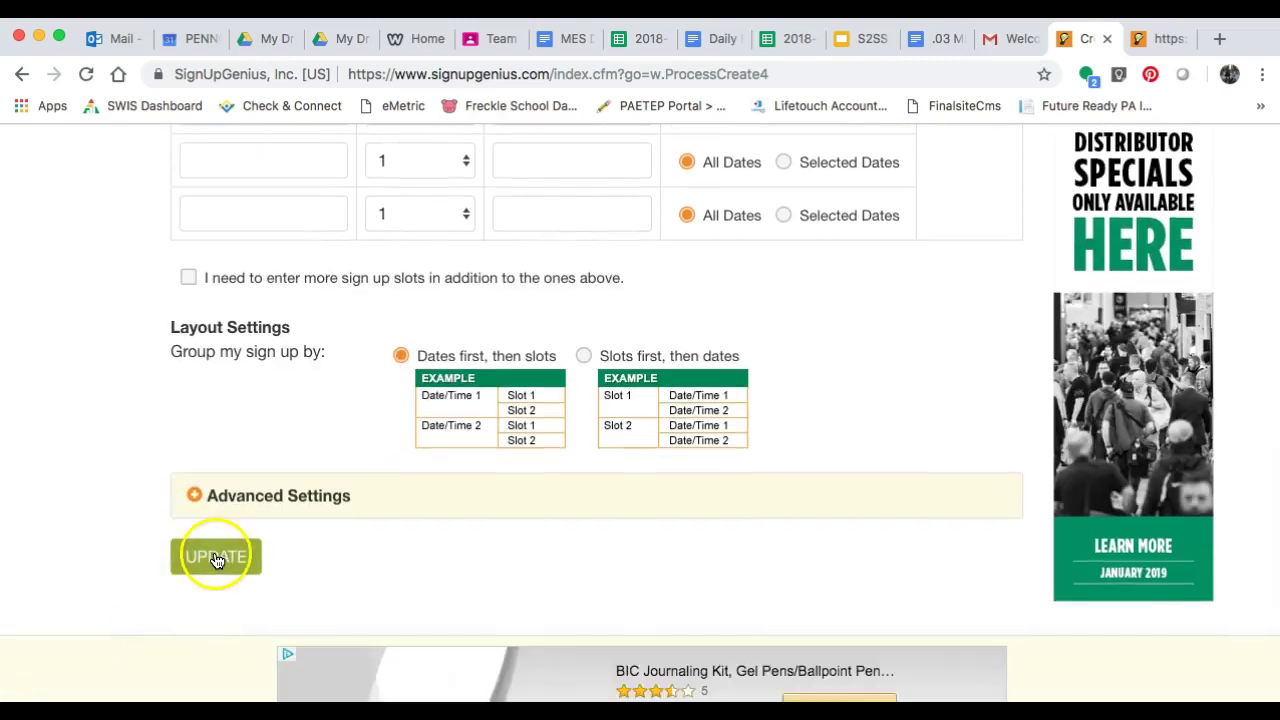
click(216, 557)
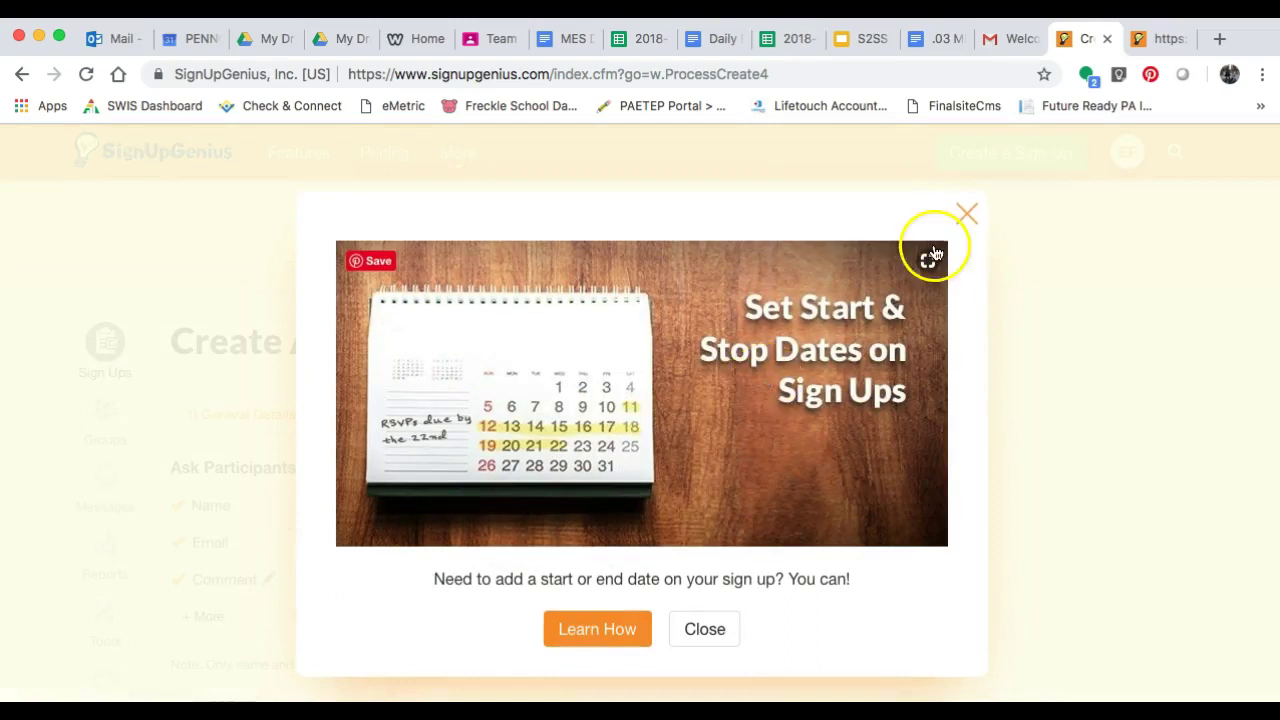
- Dismiss the 'Set Start & Stop Dates' promo to reveal the Settings step
click(968, 218)
scroll(714, 457, down, 4)
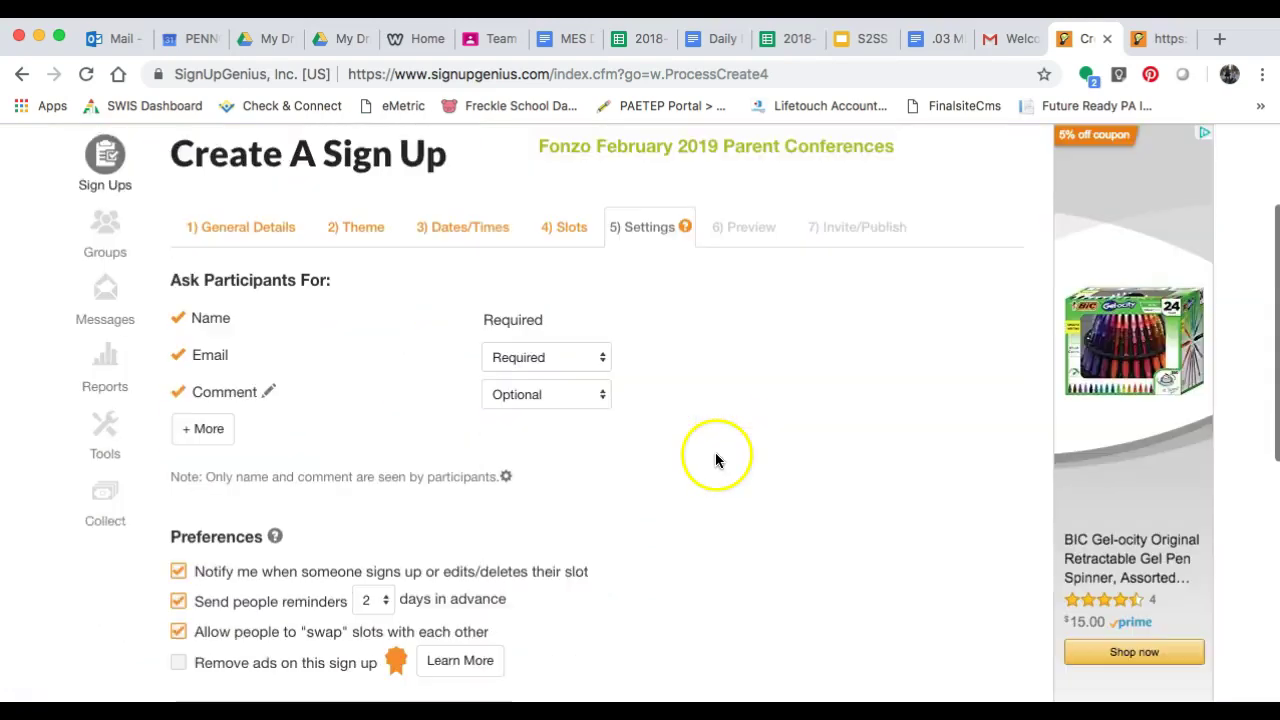
- Make the Comment field required for participants
click(600, 389)
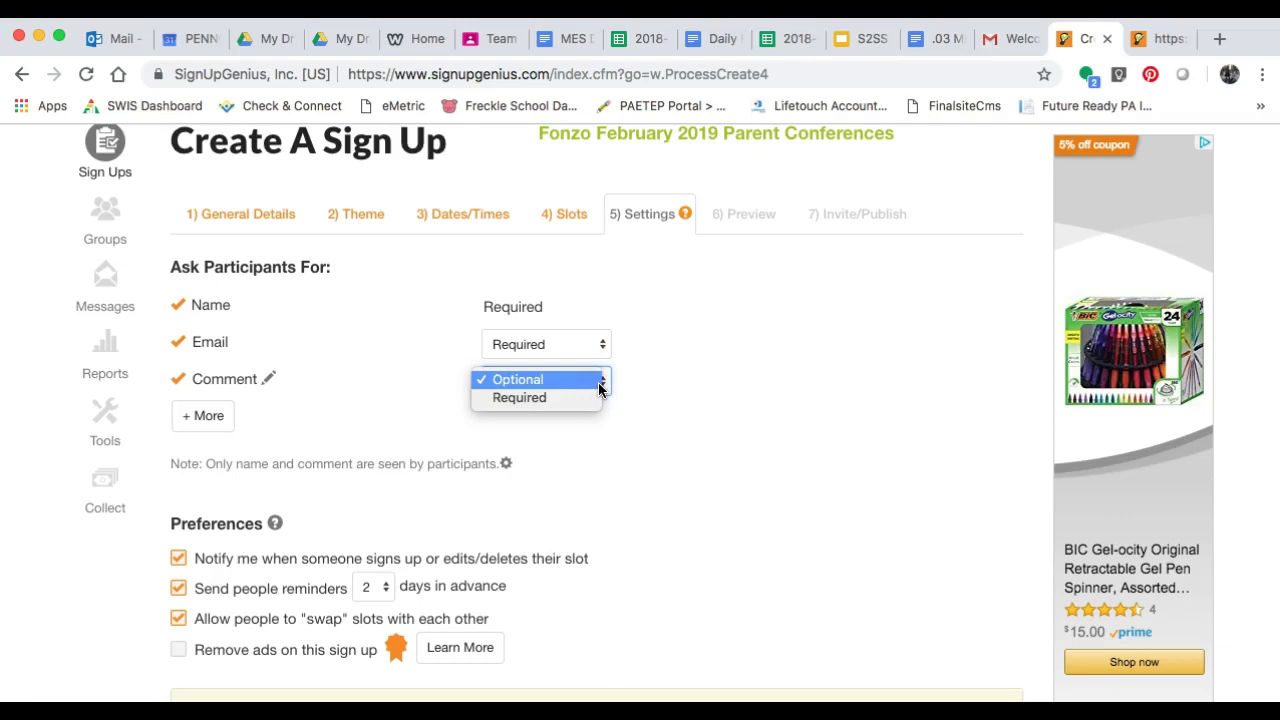
click(586, 400)
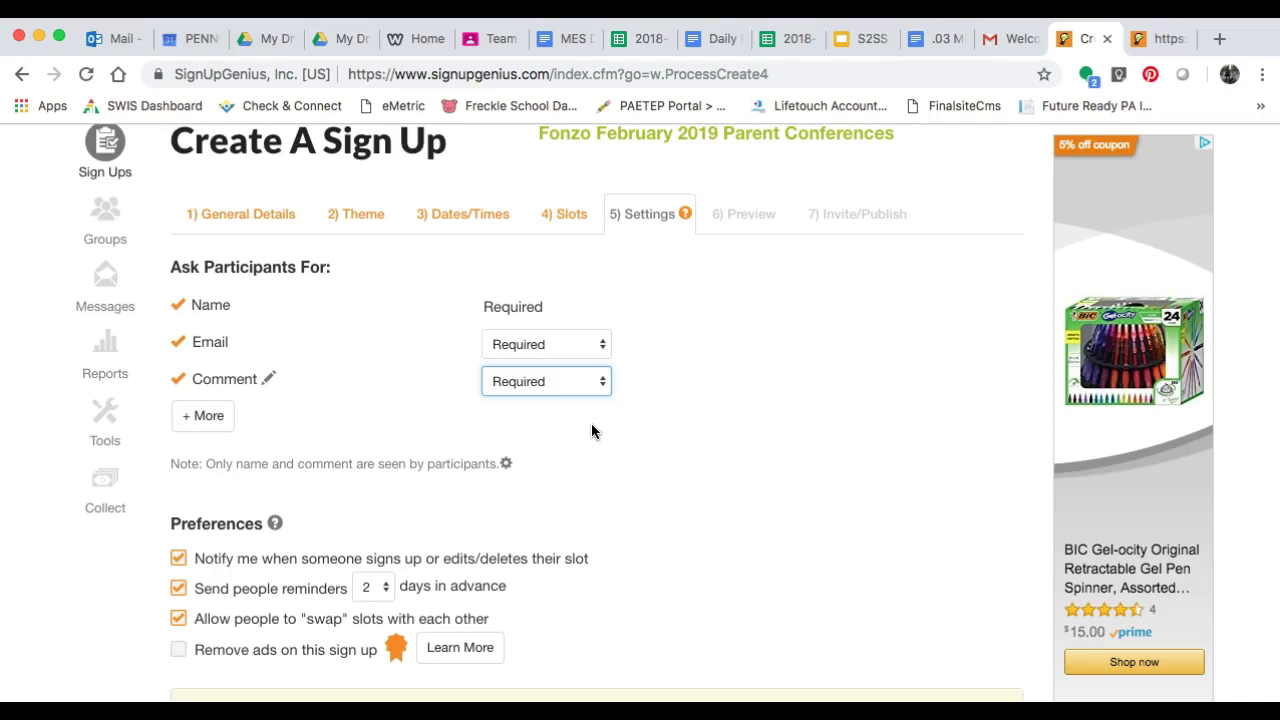
scroll(591, 431, down, 2)
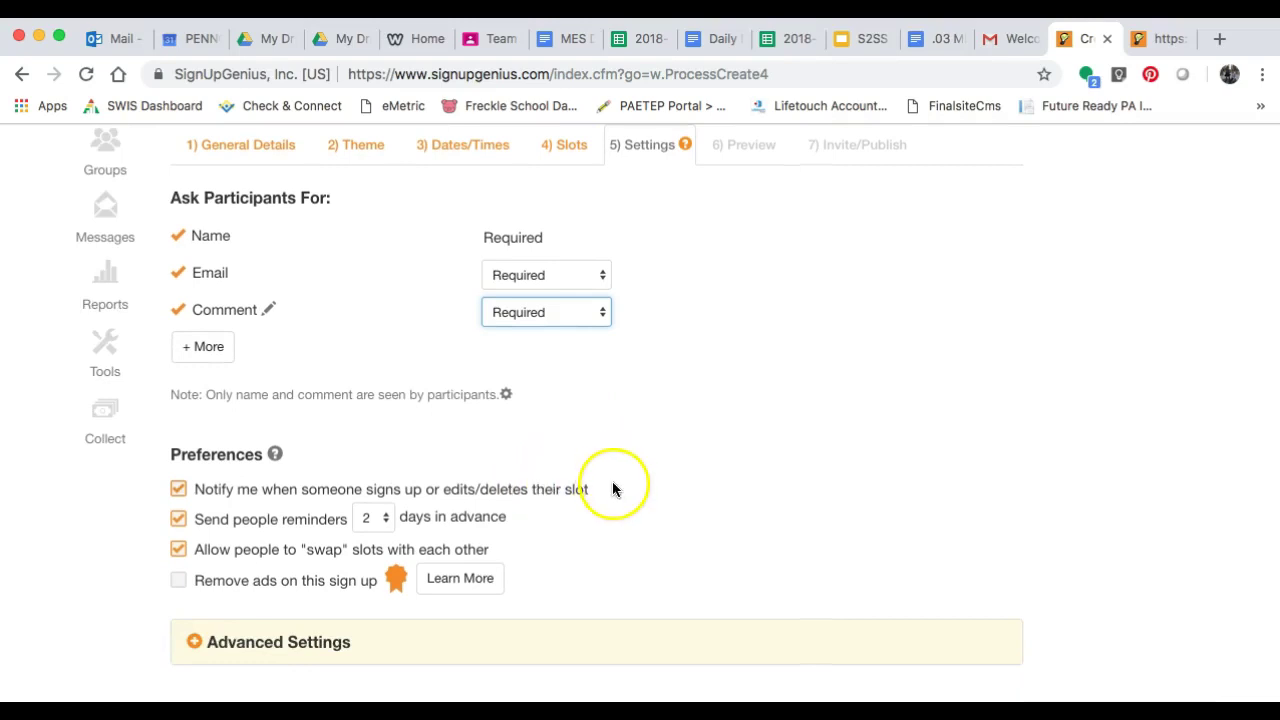
scroll(596, 490, down, 1)
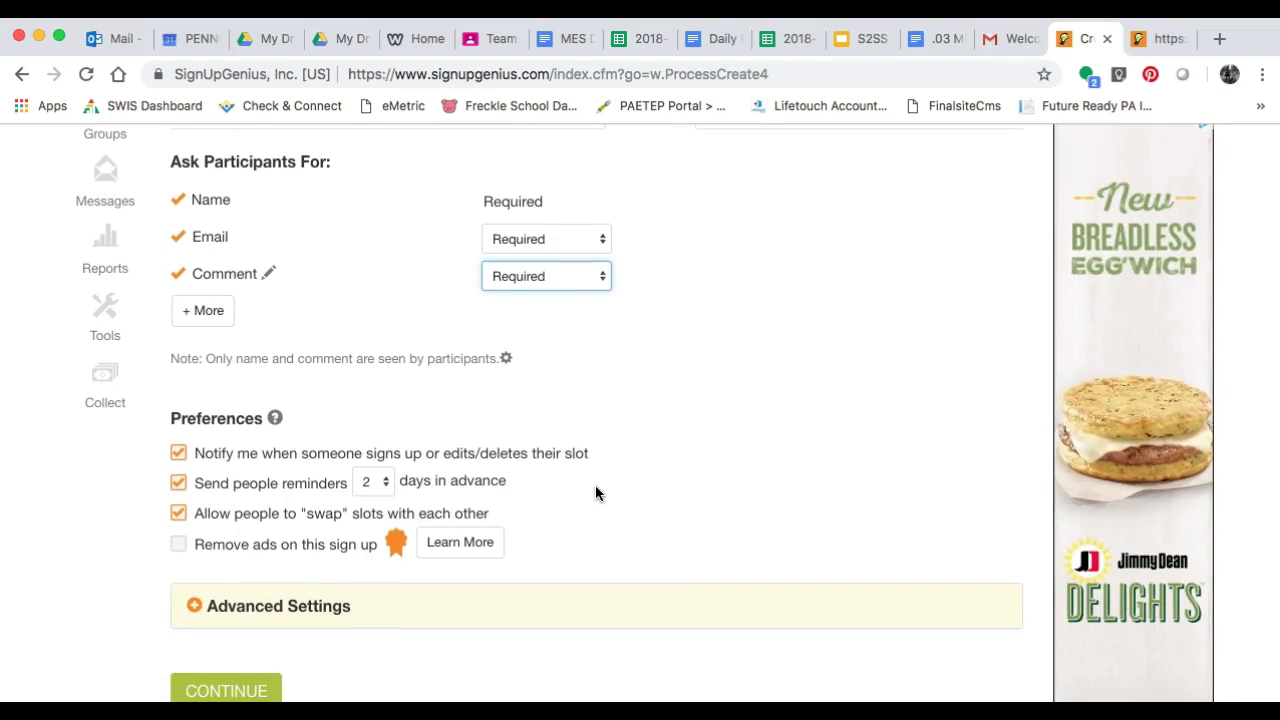
scroll(596, 490, down, 2)
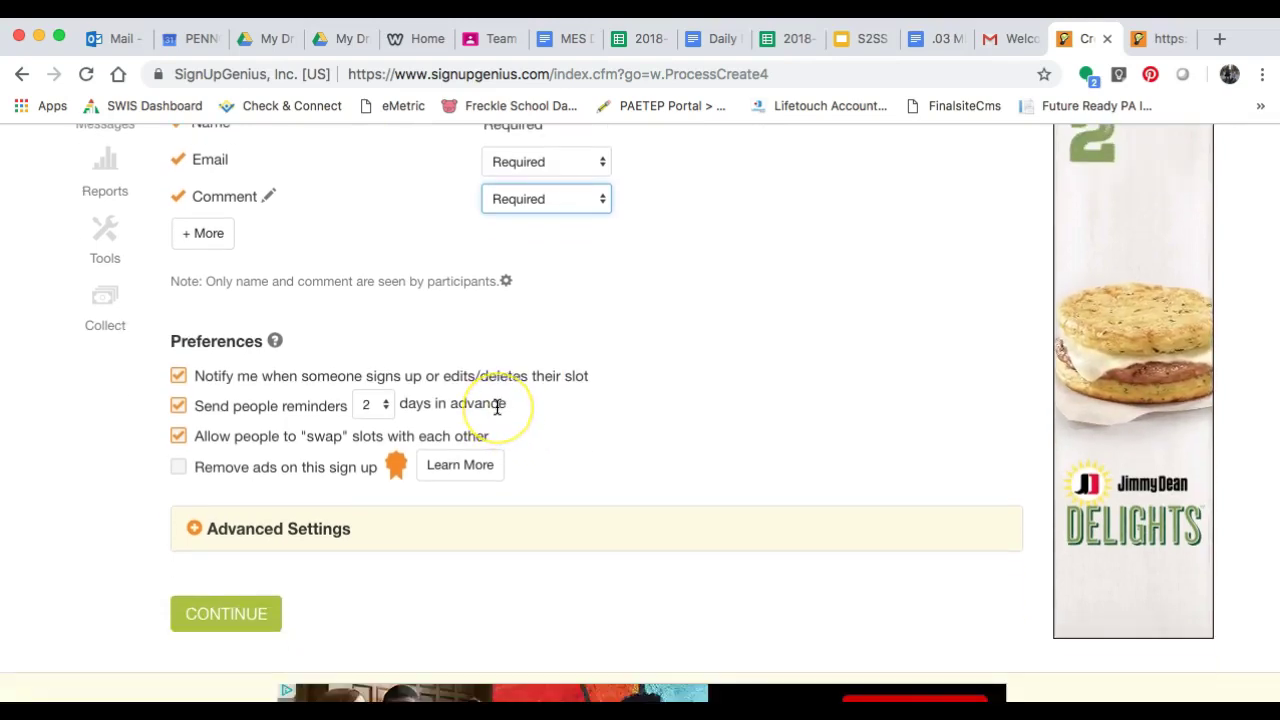
- Send reminders 1 day in advance and disallow swapping slots between people
click(387, 405)
click(383, 384)
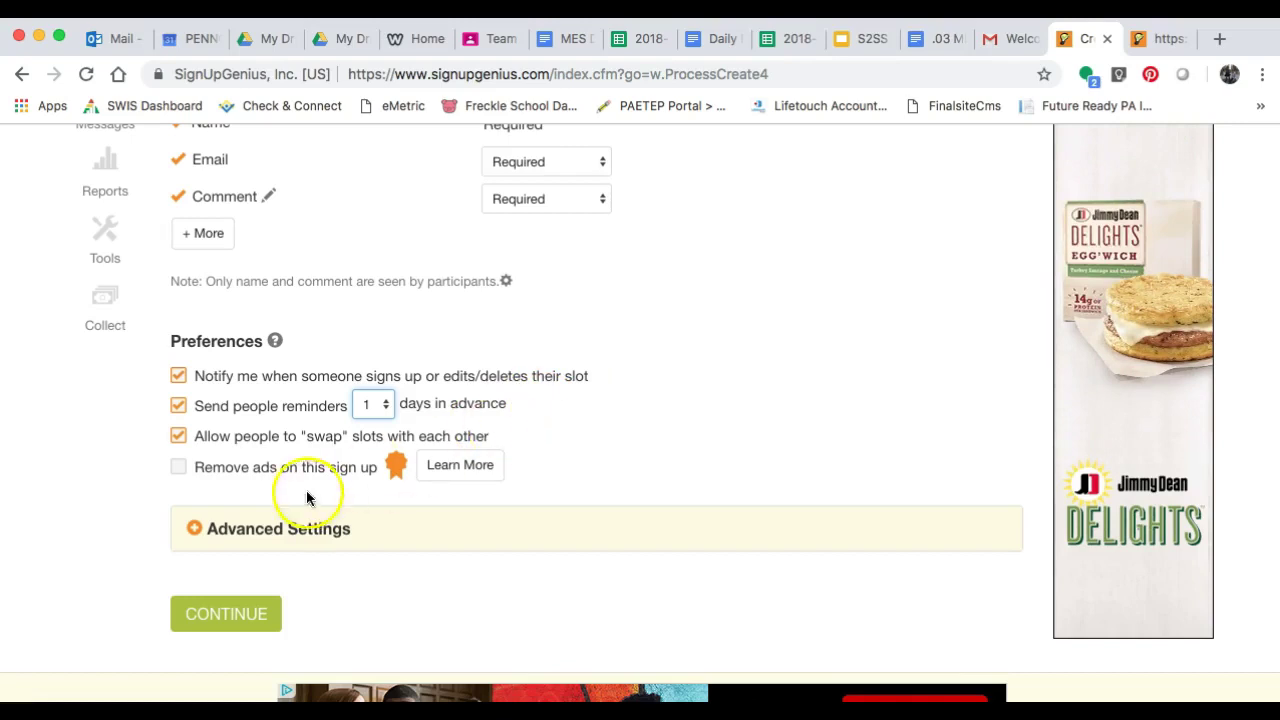
click(178, 436)
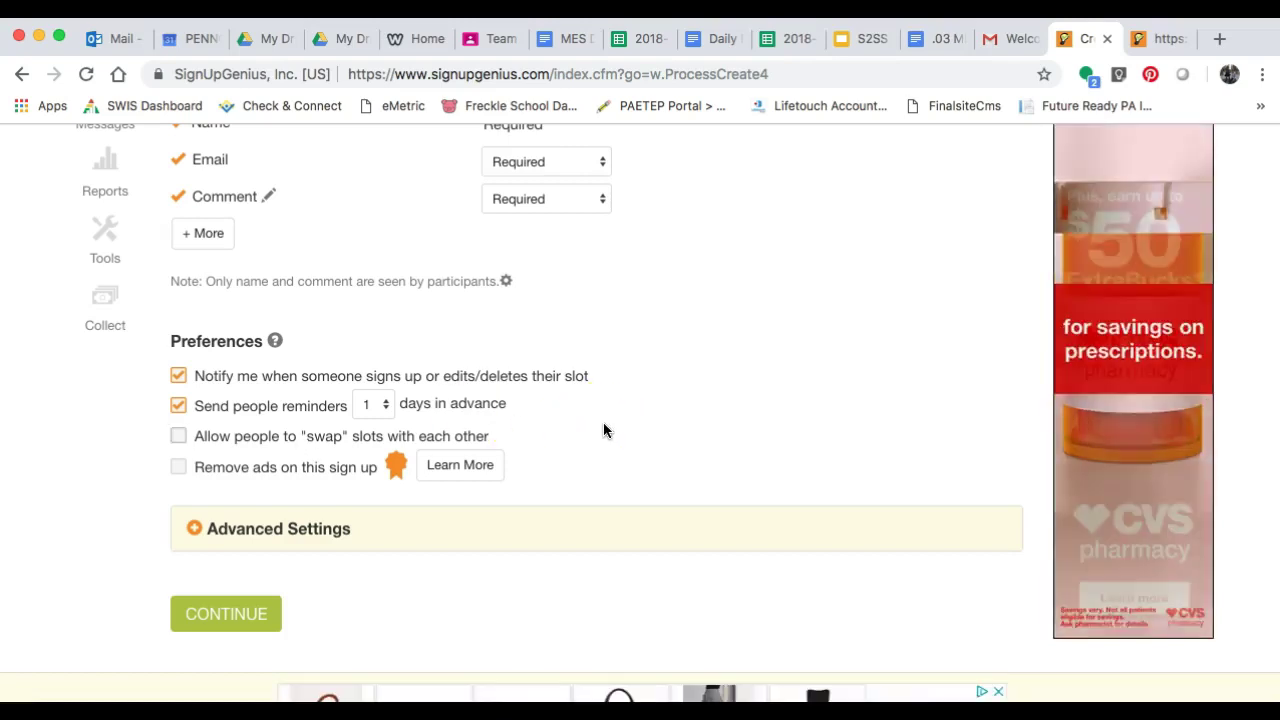
scroll(601, 445, up, 2)
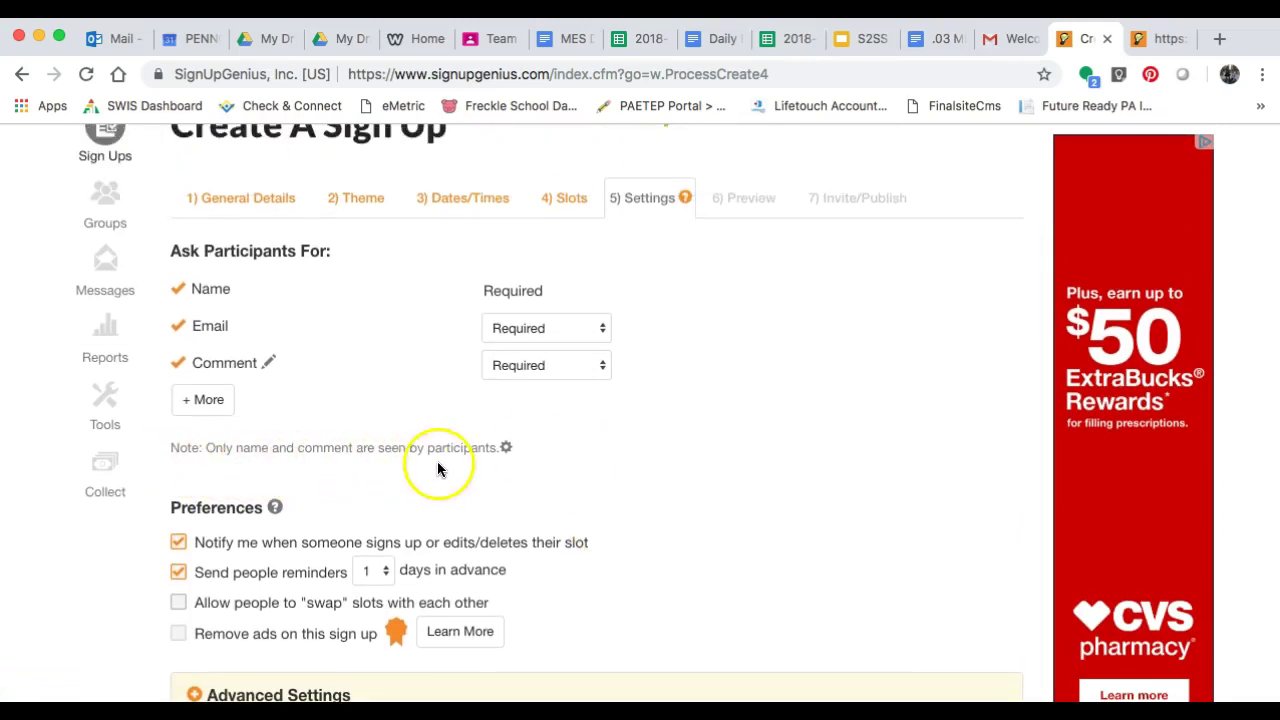
- Also hide participant names from group members, then continue to the Preview step
click(506, 448)
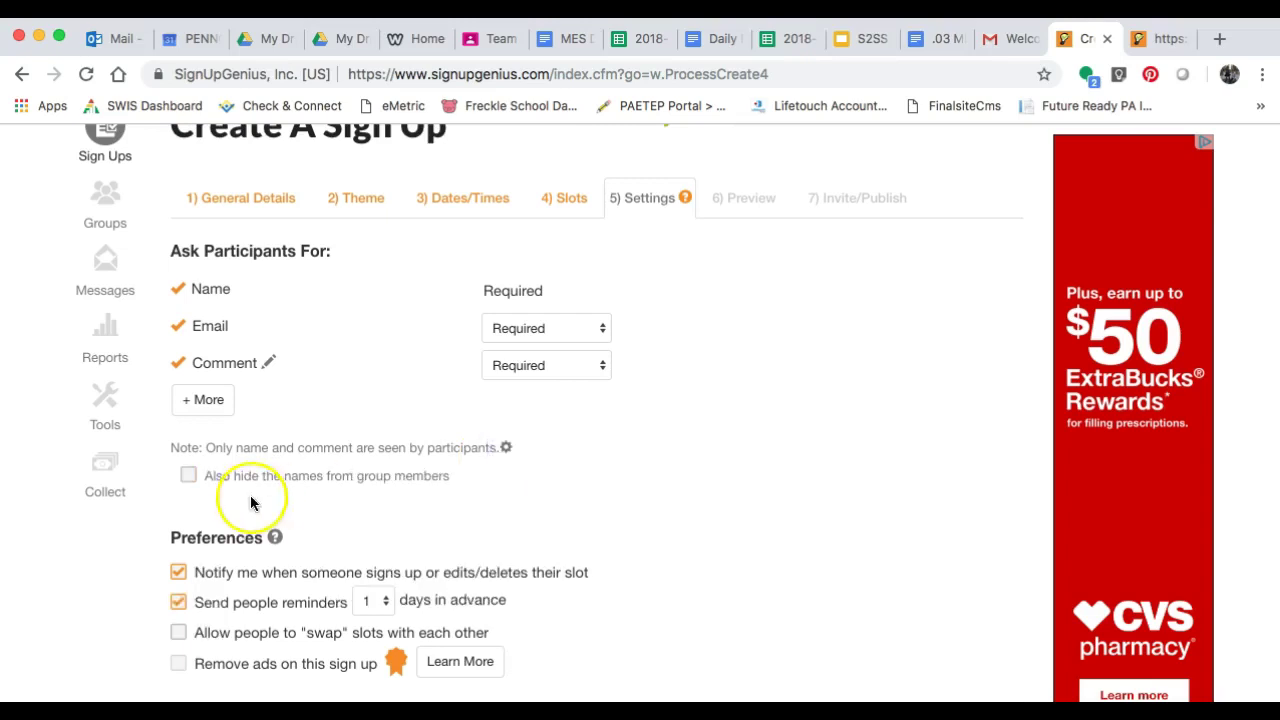
click(188, 475)
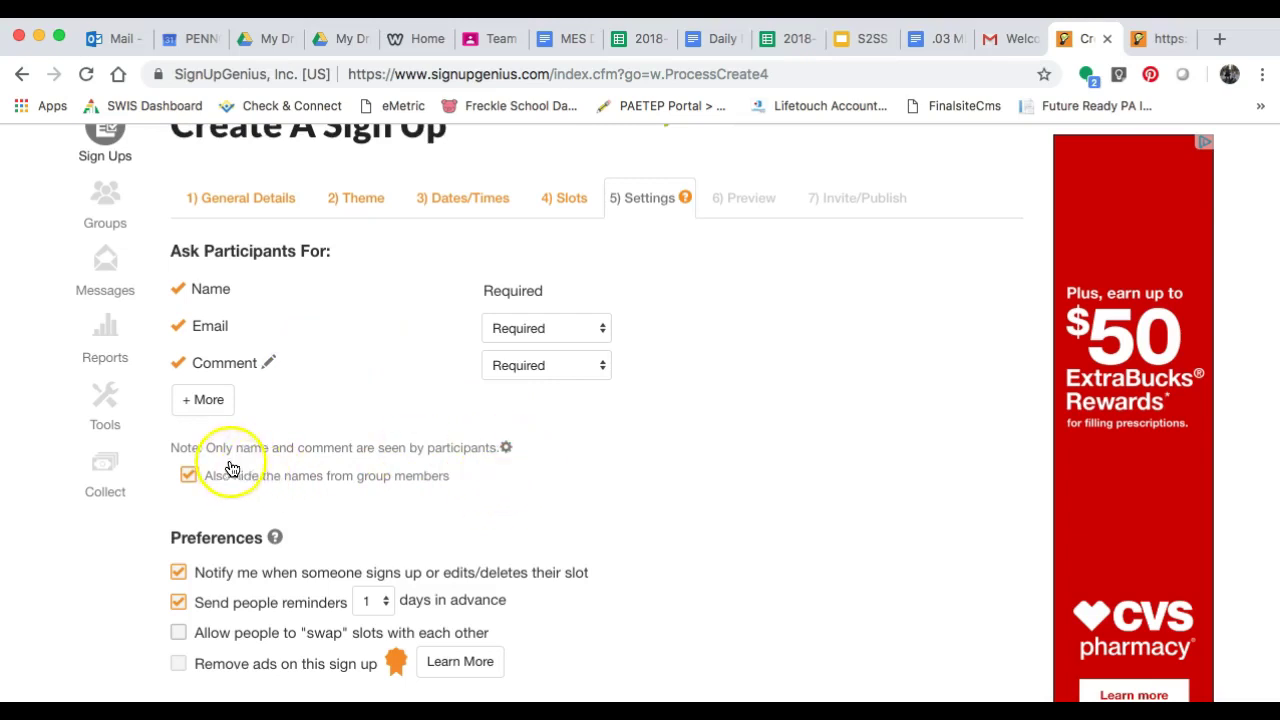
click(505, 449)
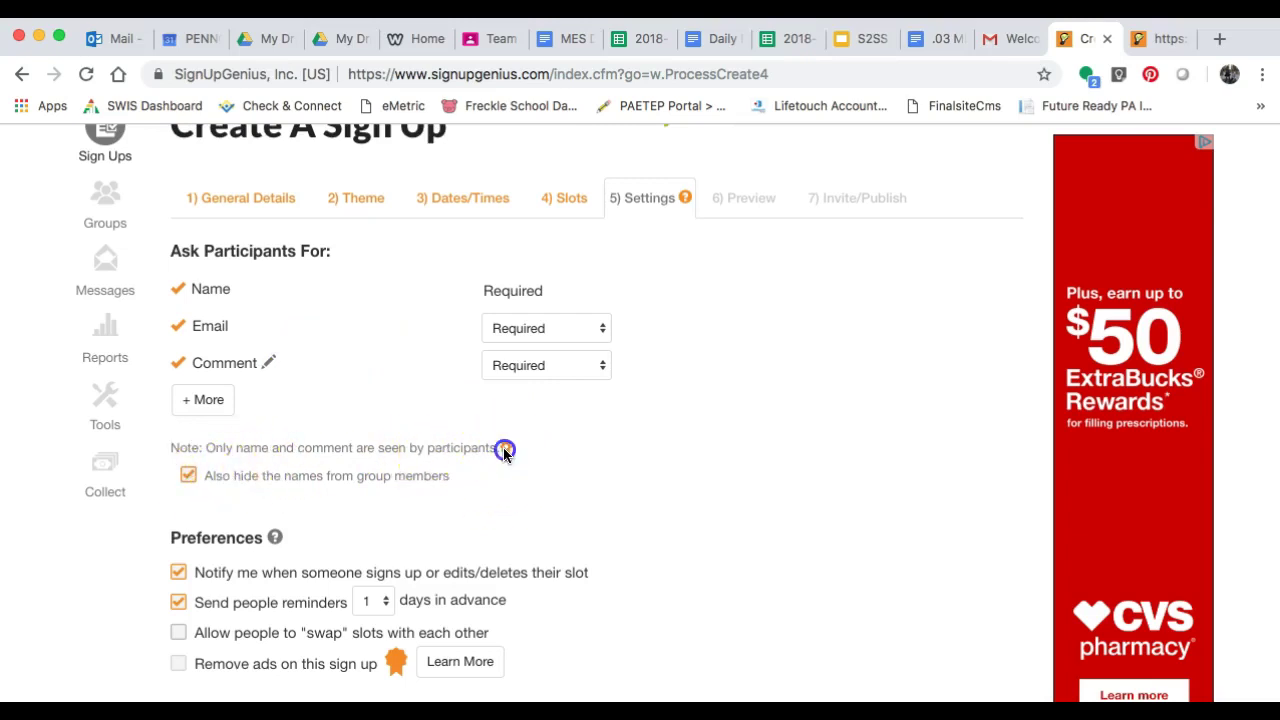
click(505, 449)
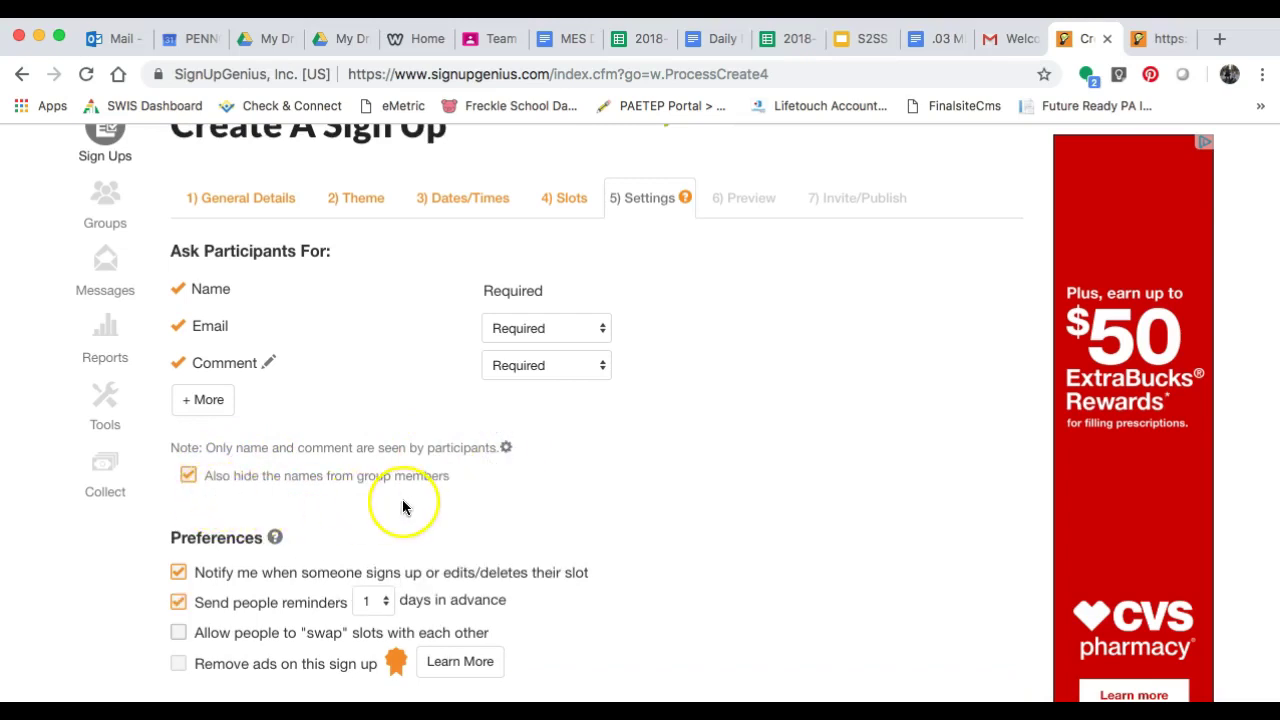
scroll(577, 503, down, 5)
click(229, 564)
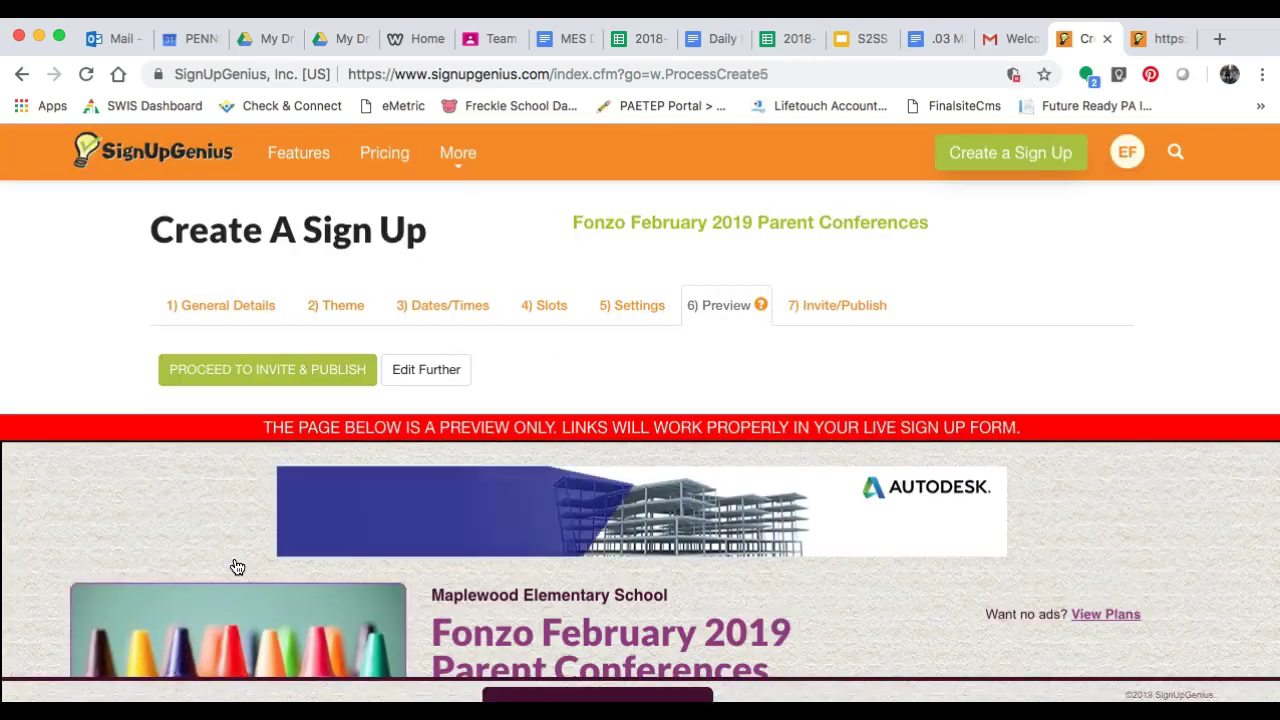
- Review the previewed 15-minute conference slots and proceed to Invite & Publish
scroll(237, 567, down, 10)
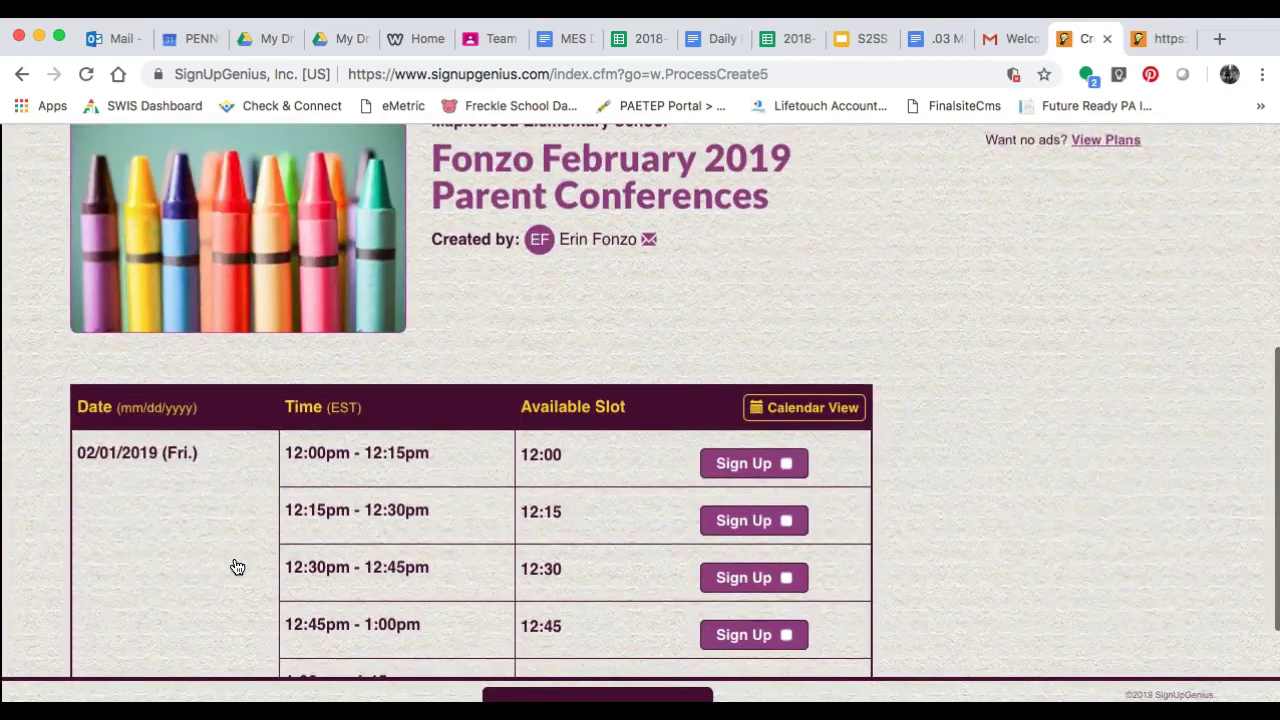
scroll(237, 567, down, 3)
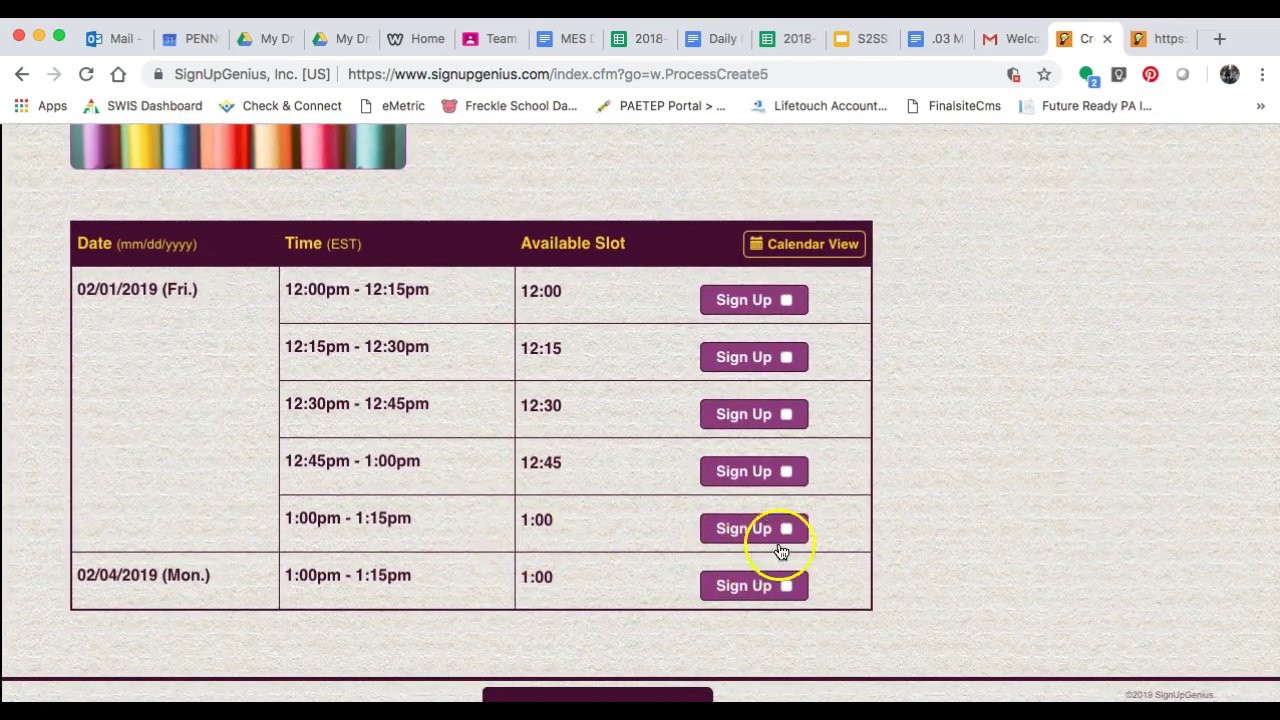
scroll(886, 540, down, 1)
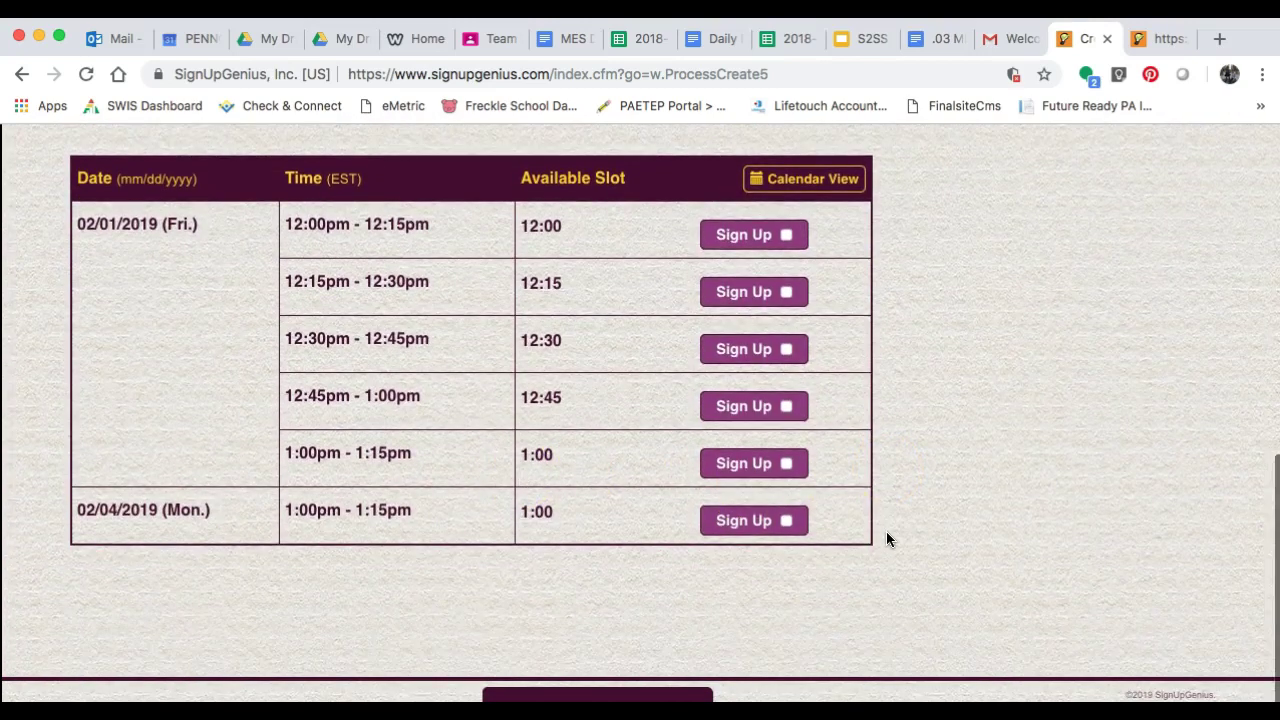
scroll(886, 540, up, 5)
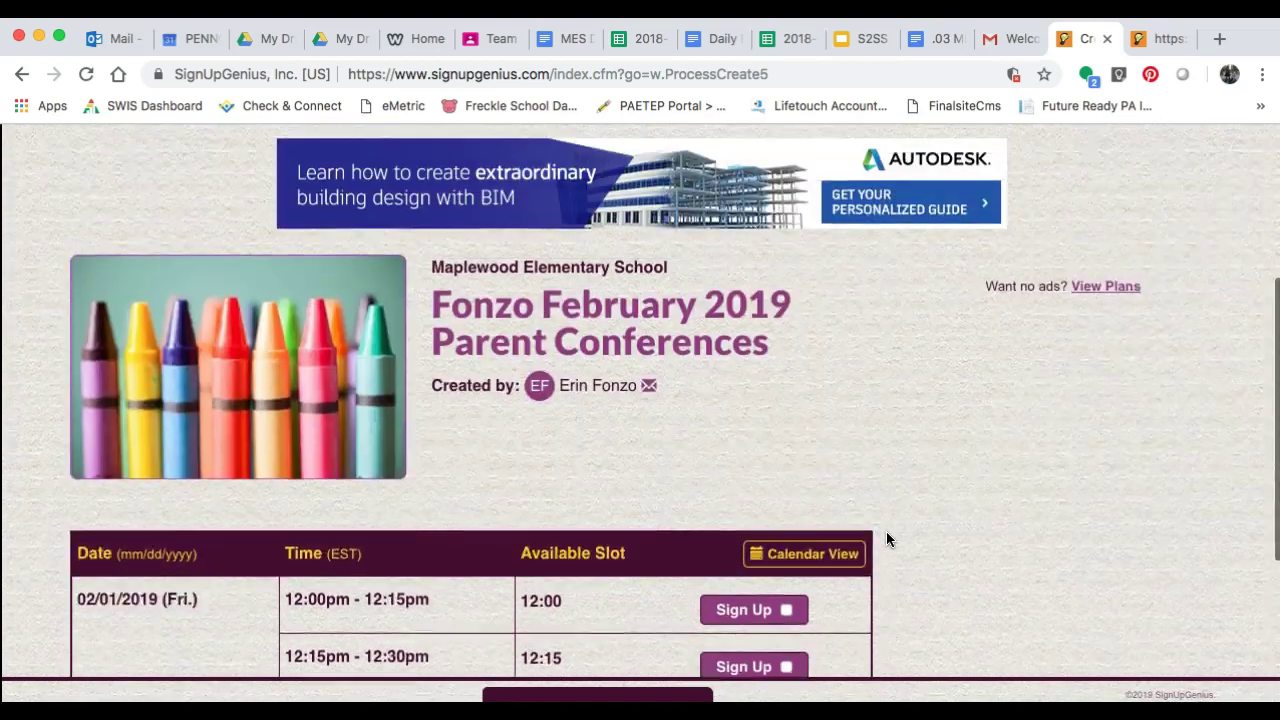
scroll(886, 539, down, 3)
scroll(886, 539, up, 4)
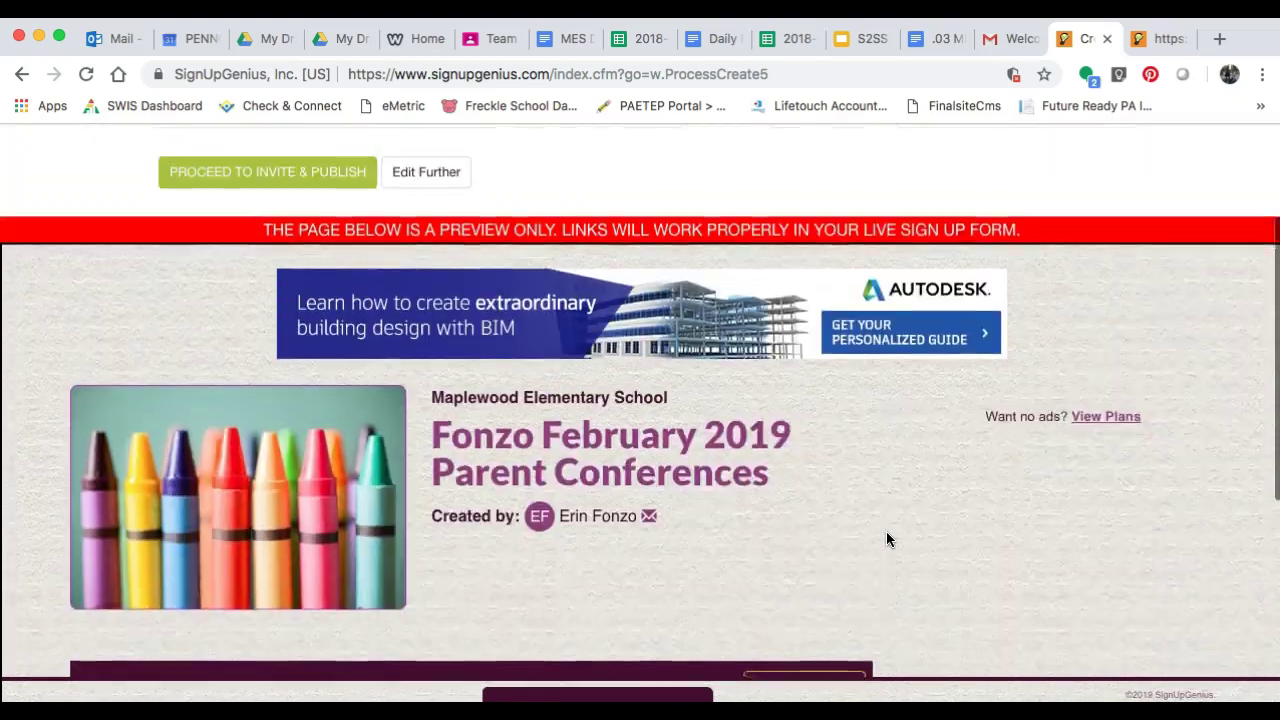
click(445, 352)
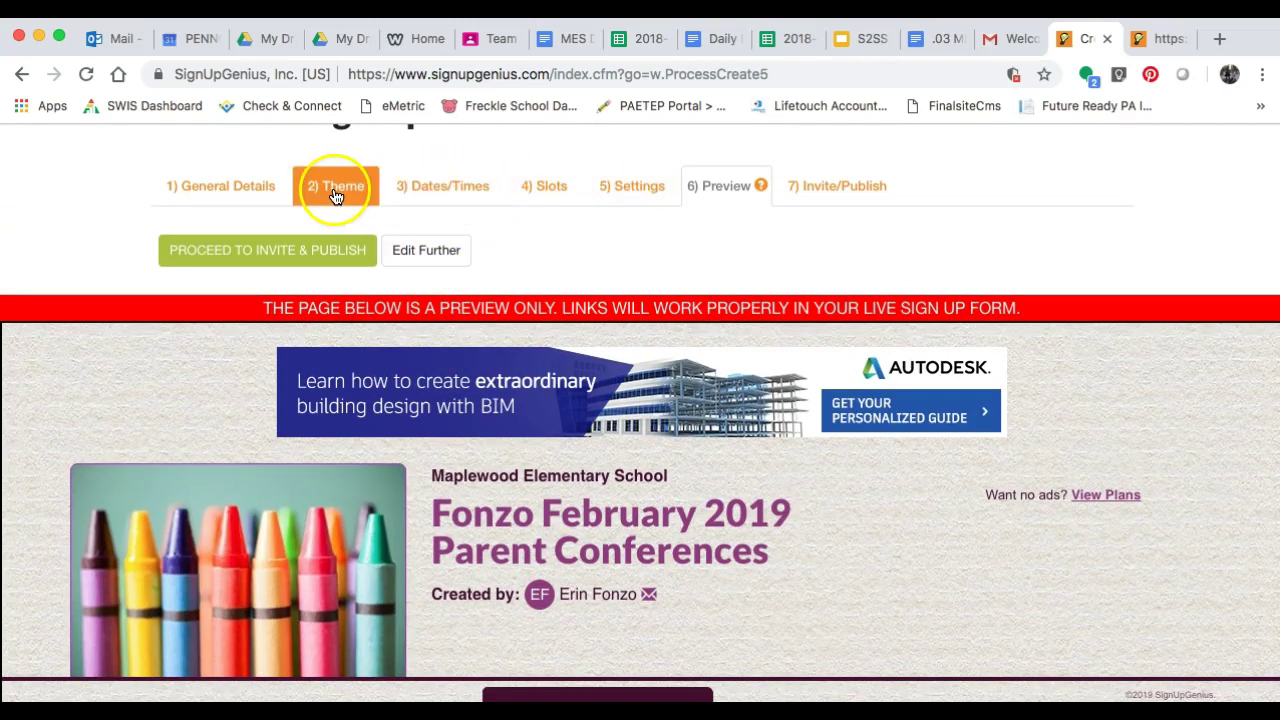
click(278, 255)
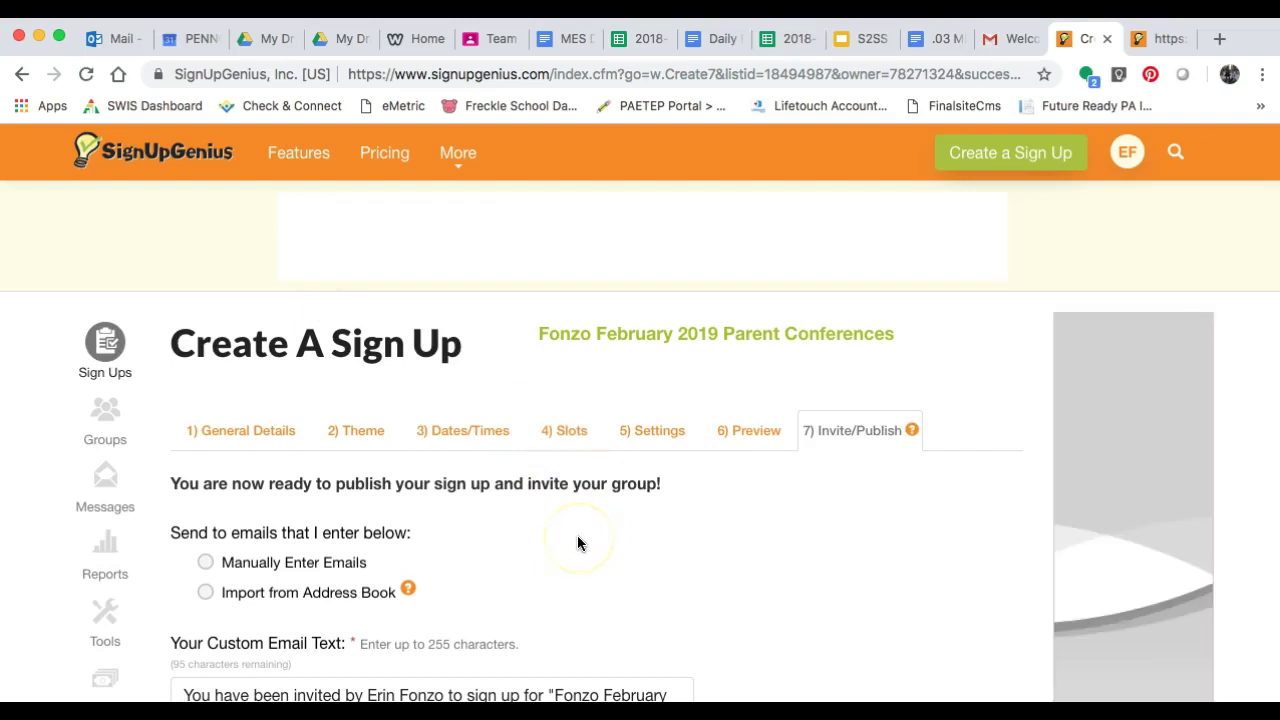
- Skip the paid custom link option and publish the sign-up without sending emails
scroll(577, 543, down, 3)
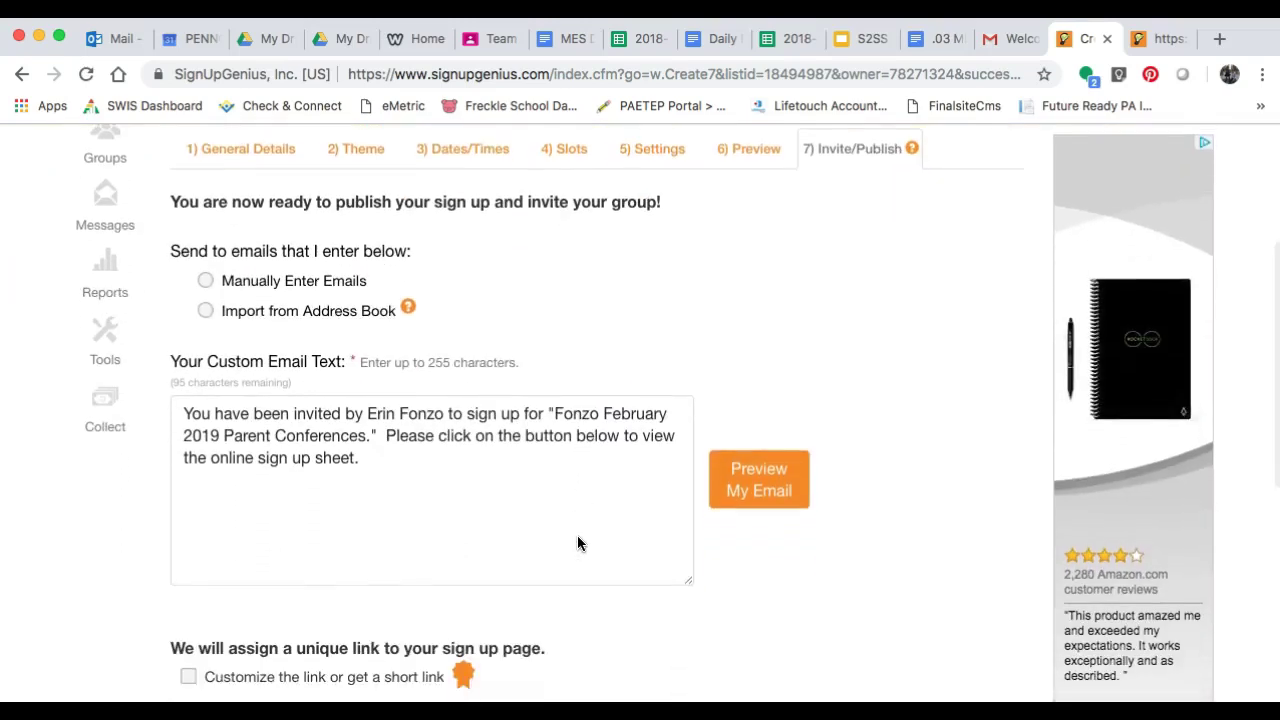
scroll(577, 543, down, 1)
scroll(577, 543, down, 1)
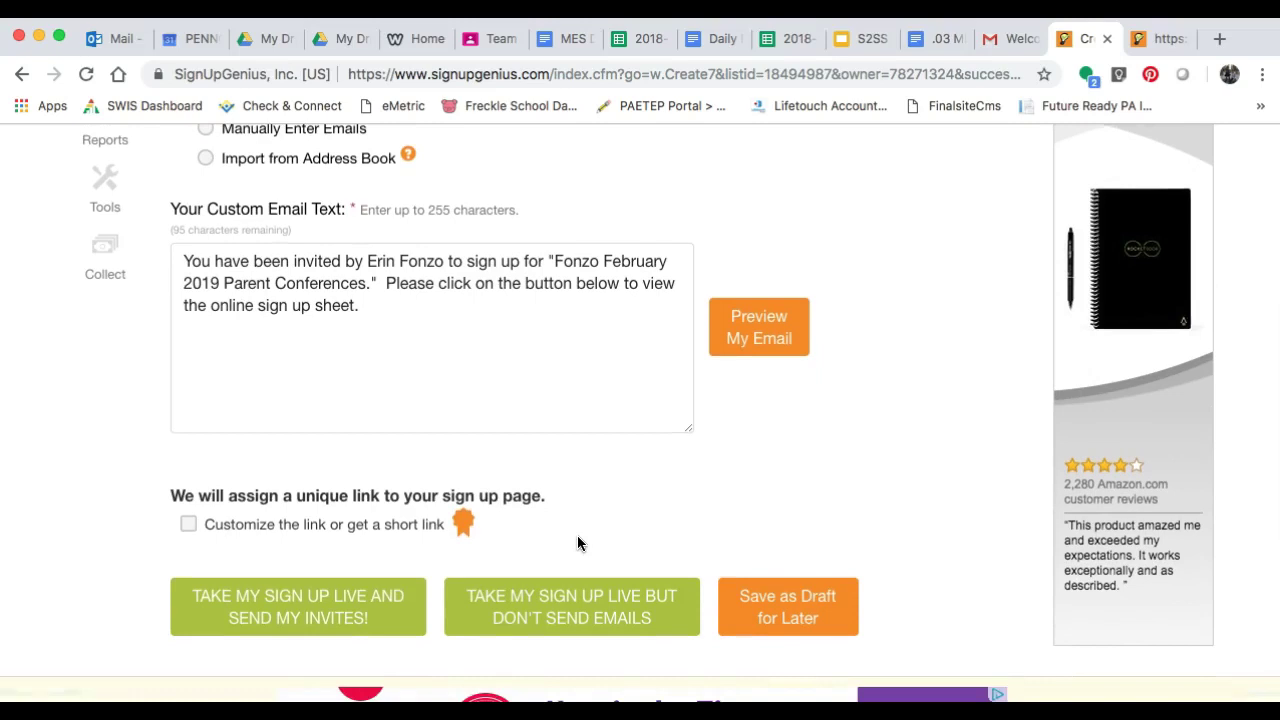
click(190, 524)
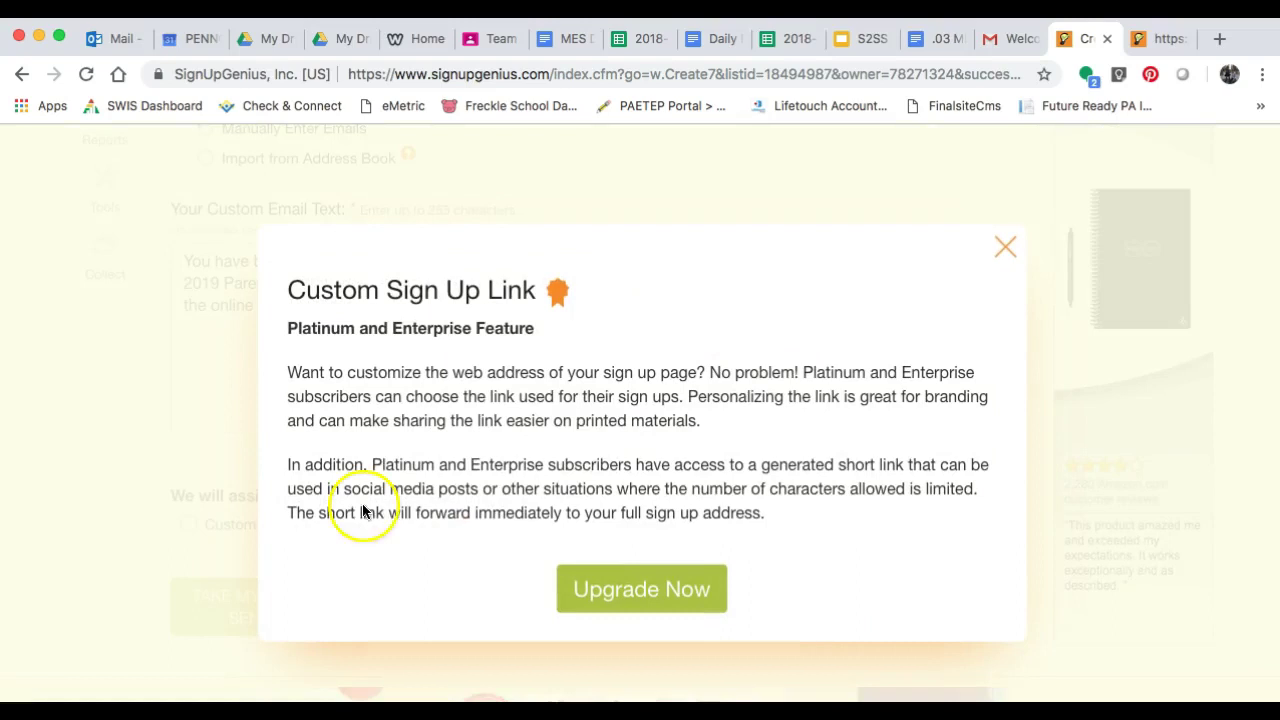
click(1010, 245)
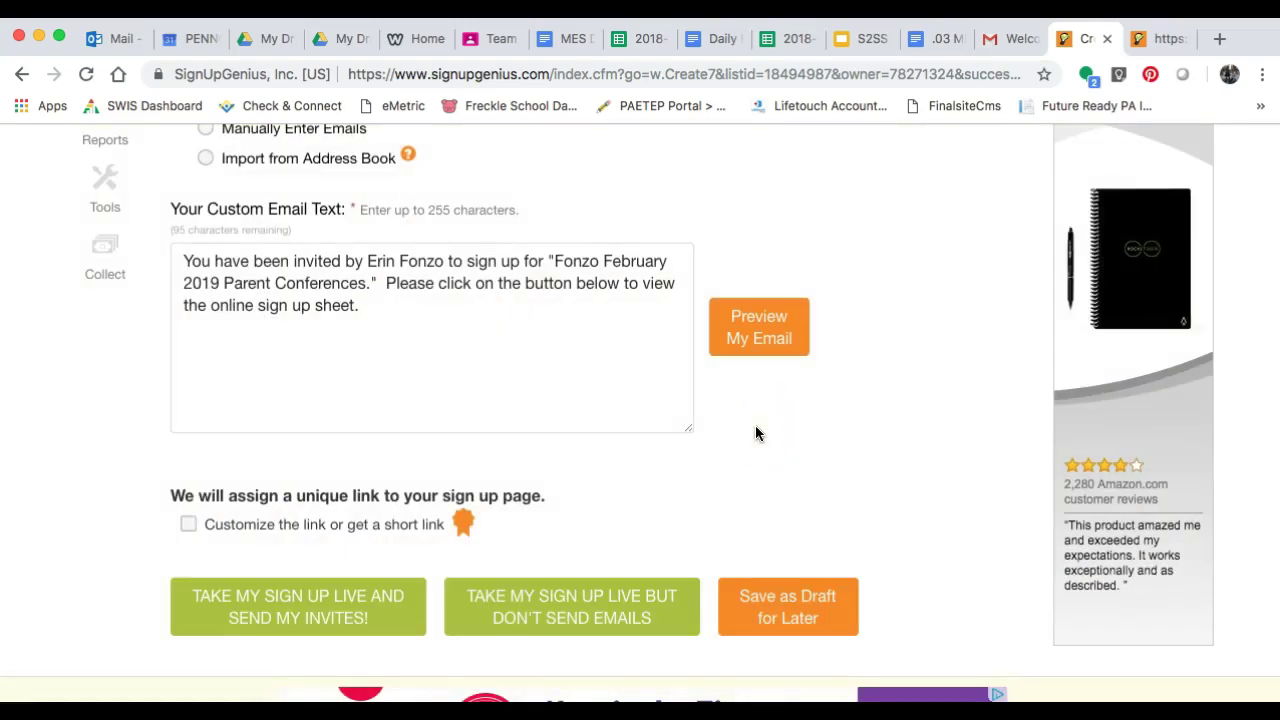
scroll(723, 460, down, 1)
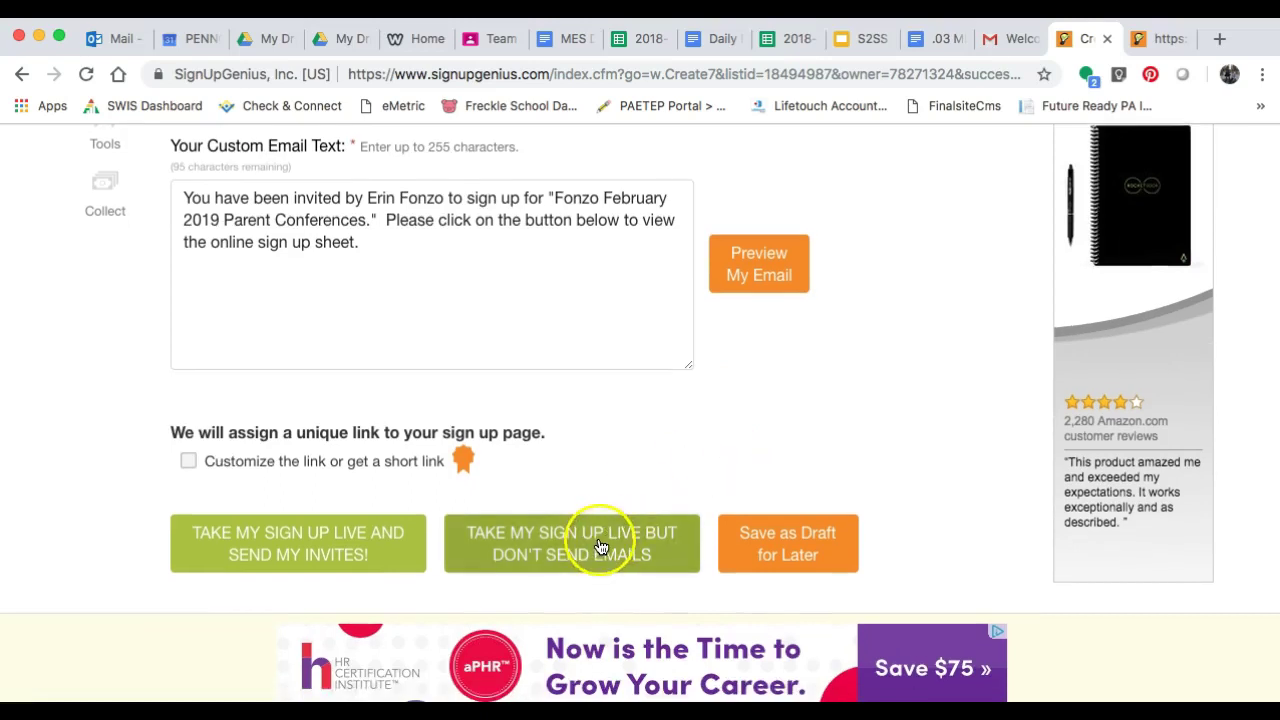
click(551, 556)
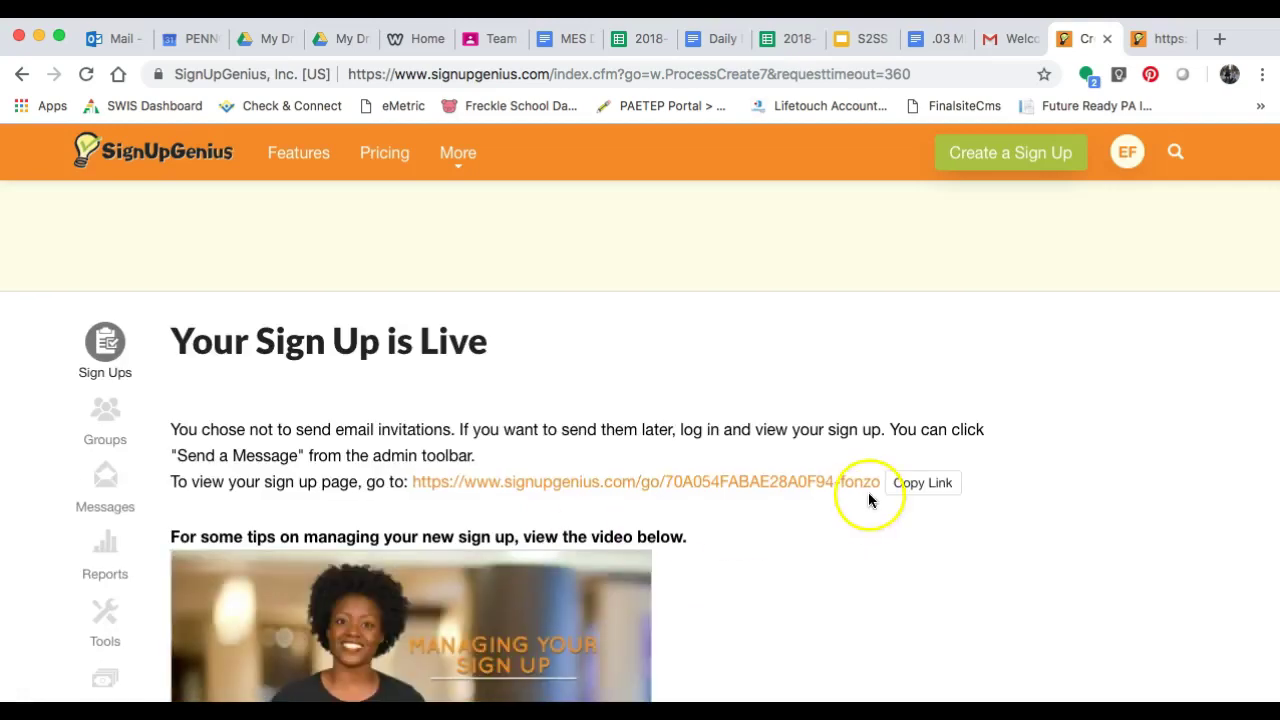
- Copy the live sign-up page URL to the clipboard
click(916, 486)
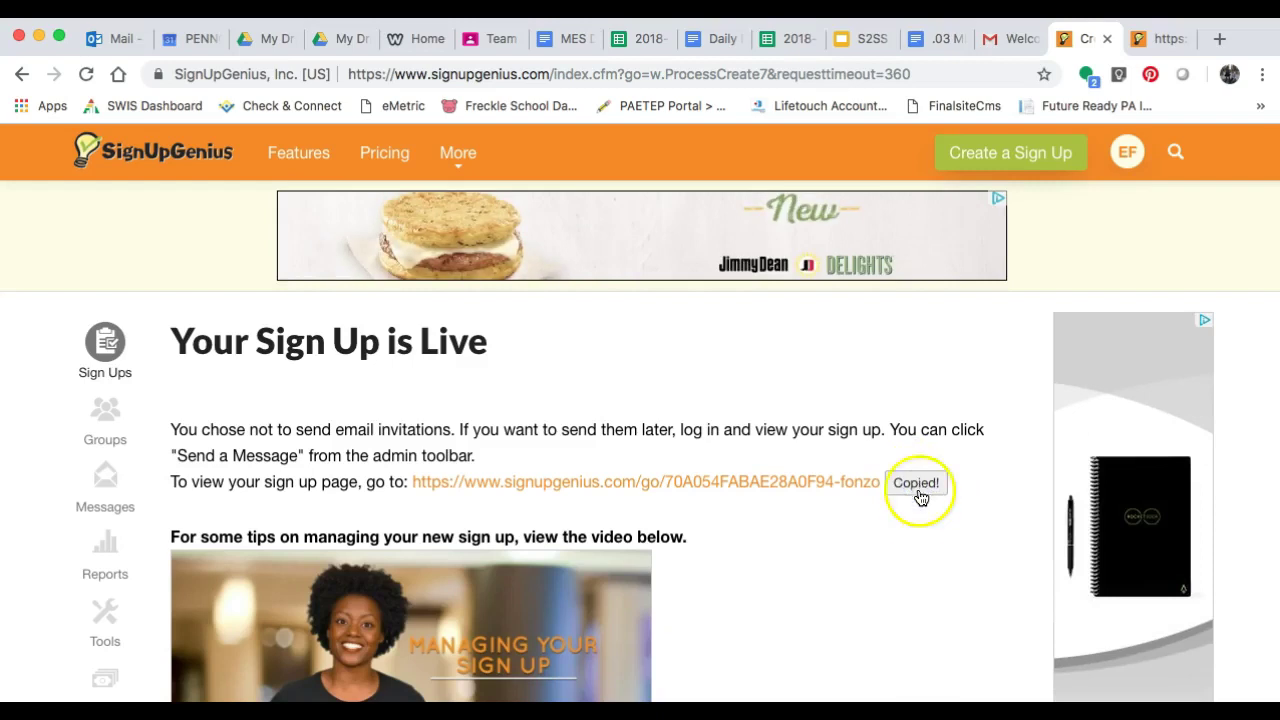